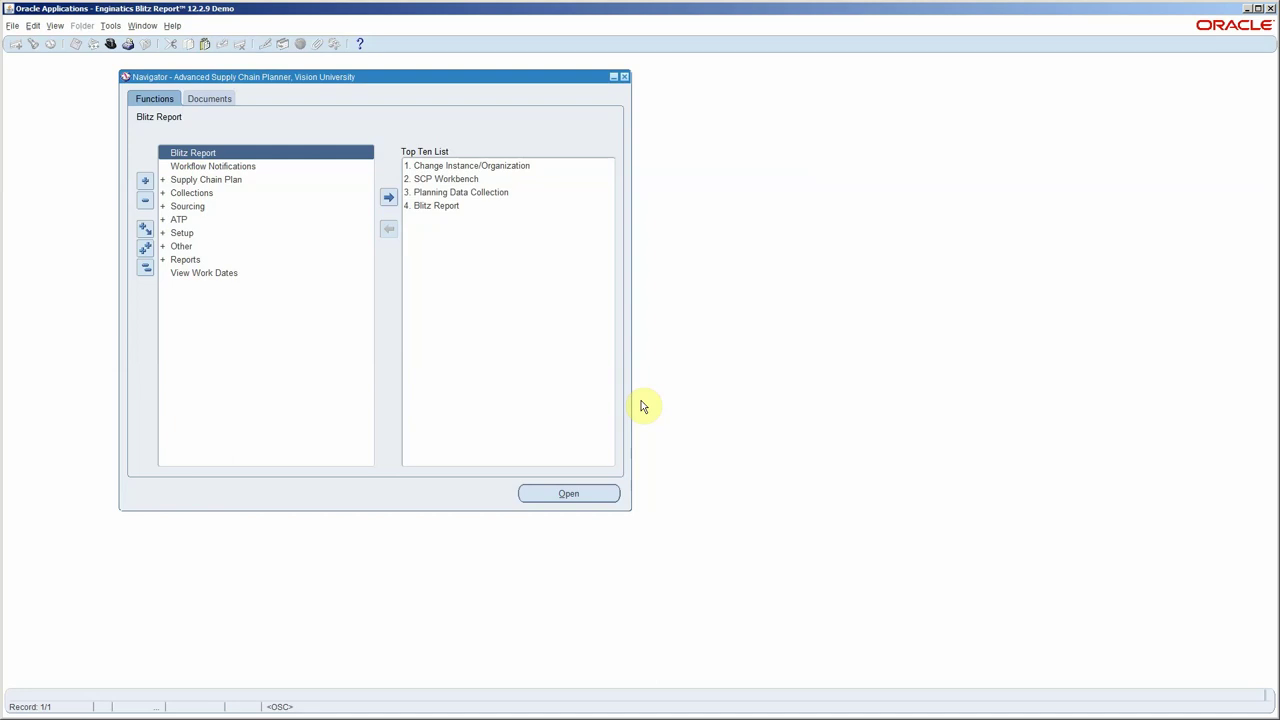
Open the Planner Workbench from the Supply Chain Plan functions
double_click(226, 180)
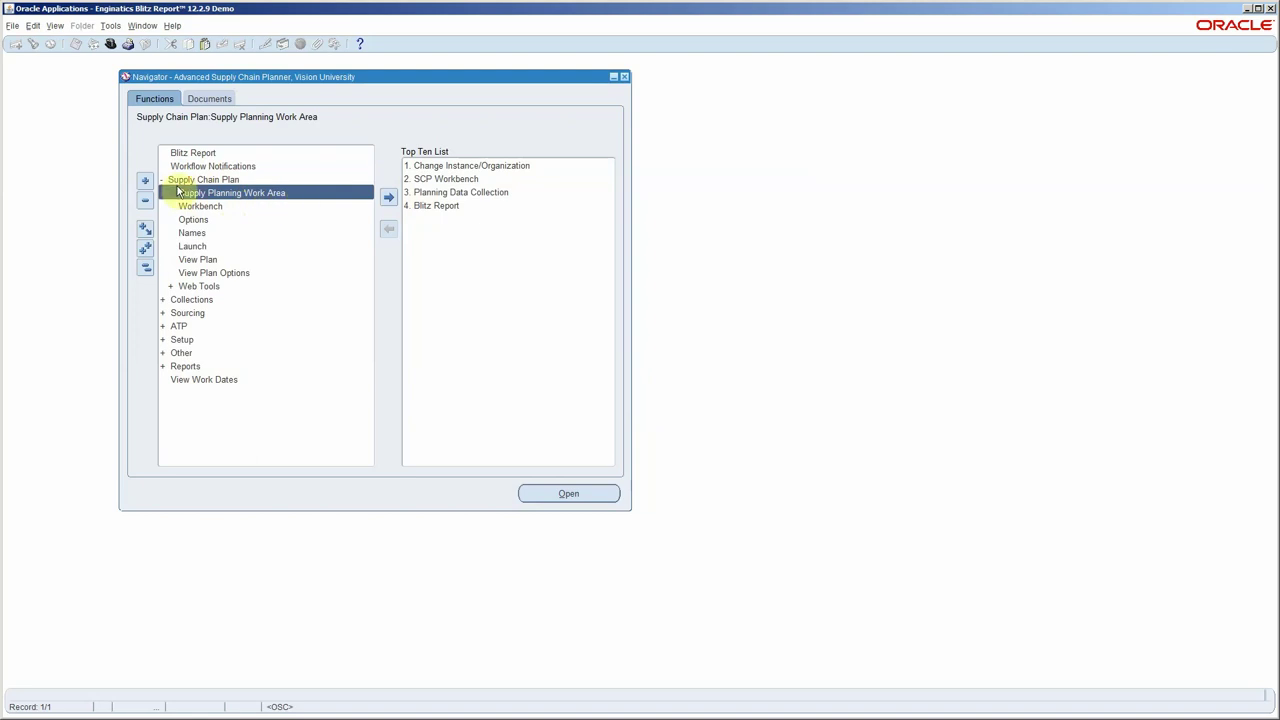
click(200, 206)
double_click(200, 206)
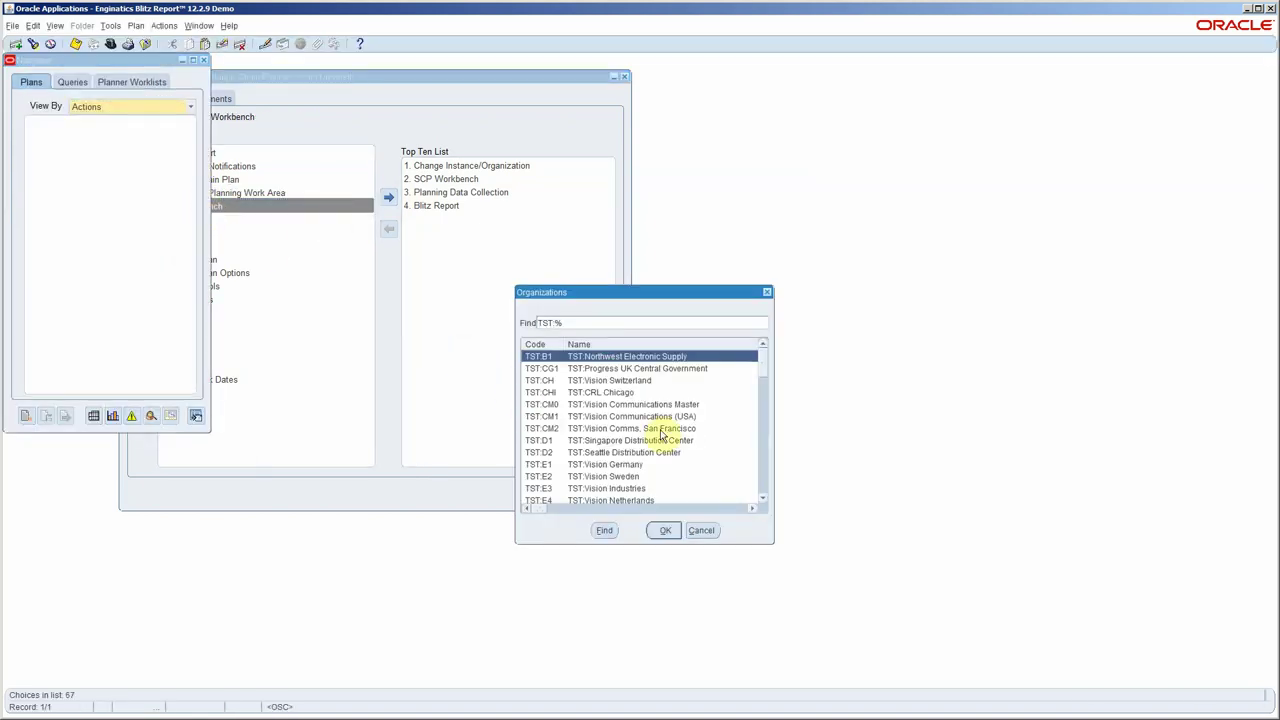
Set organization TST:M1, expand the Plans list and widen the Navigator to show full plan names
drag(761, 371, 748, 425)
double_click(612, 368)
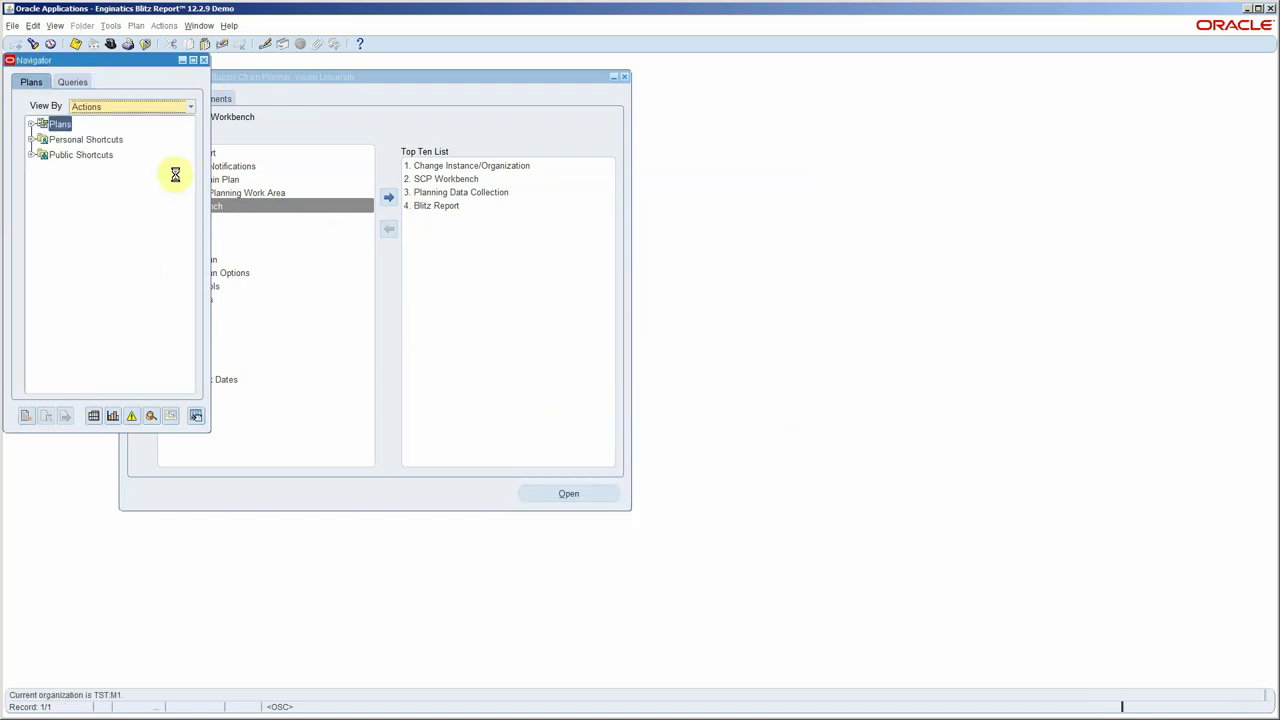
click(32, 124)
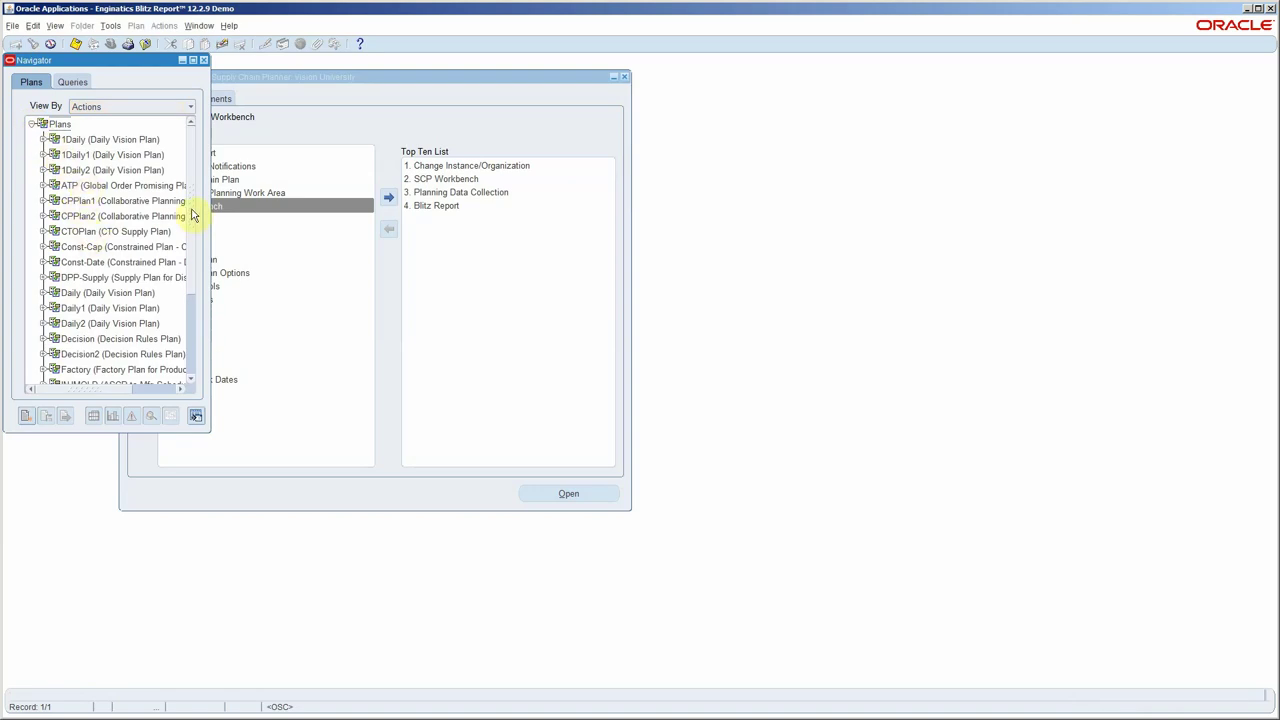
mouse_move(193, 215)
mouse_down()
mouse_move(200, 320)
mouse_move(203, 204)
mouse_up()
drag(211, 194, 360, 200)
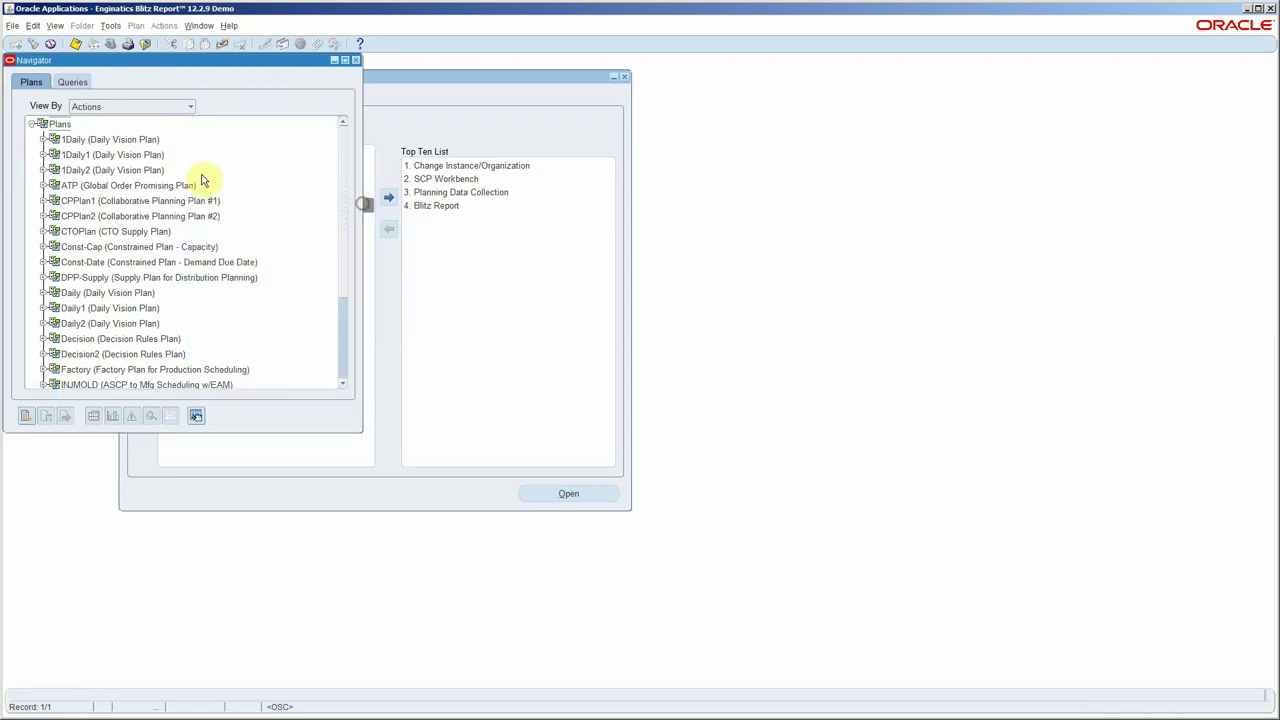
Open Supply and Demand for the ATP Global Order Promising Plan and bring up the Find window
click(177, 186)
right_click(180, 186)
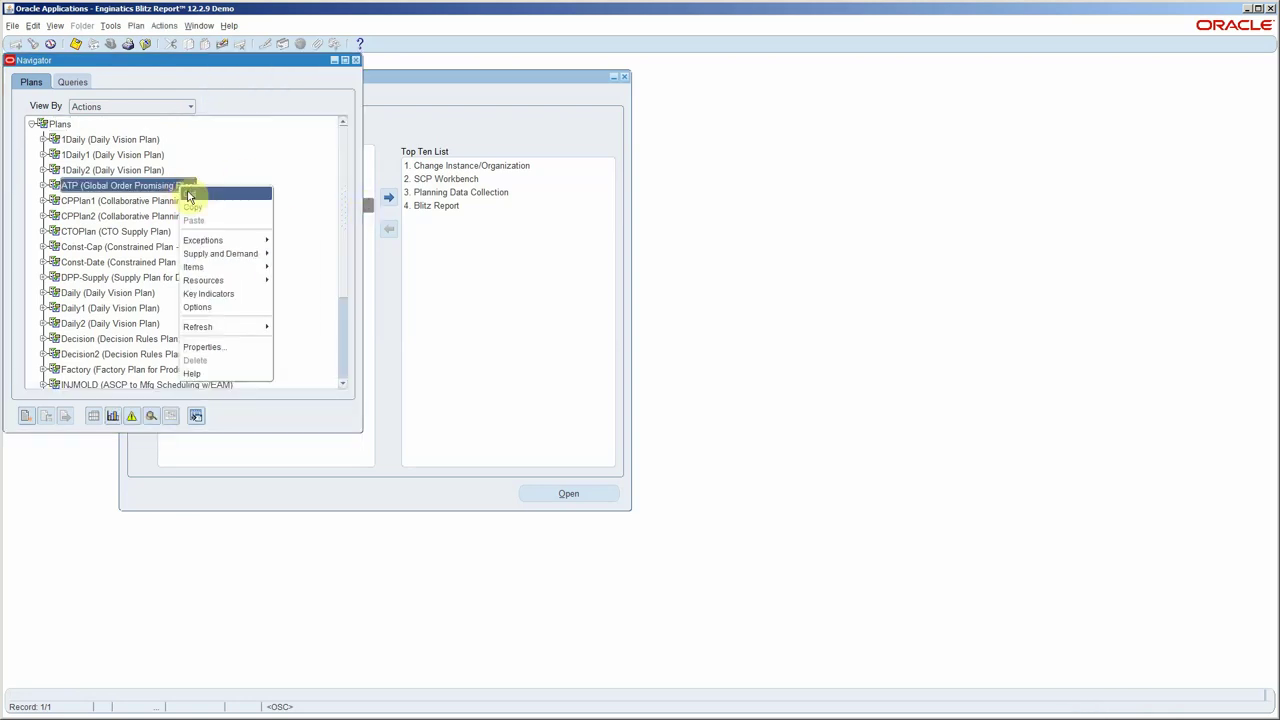
mouse_move(224, 255)
click(310, 283)
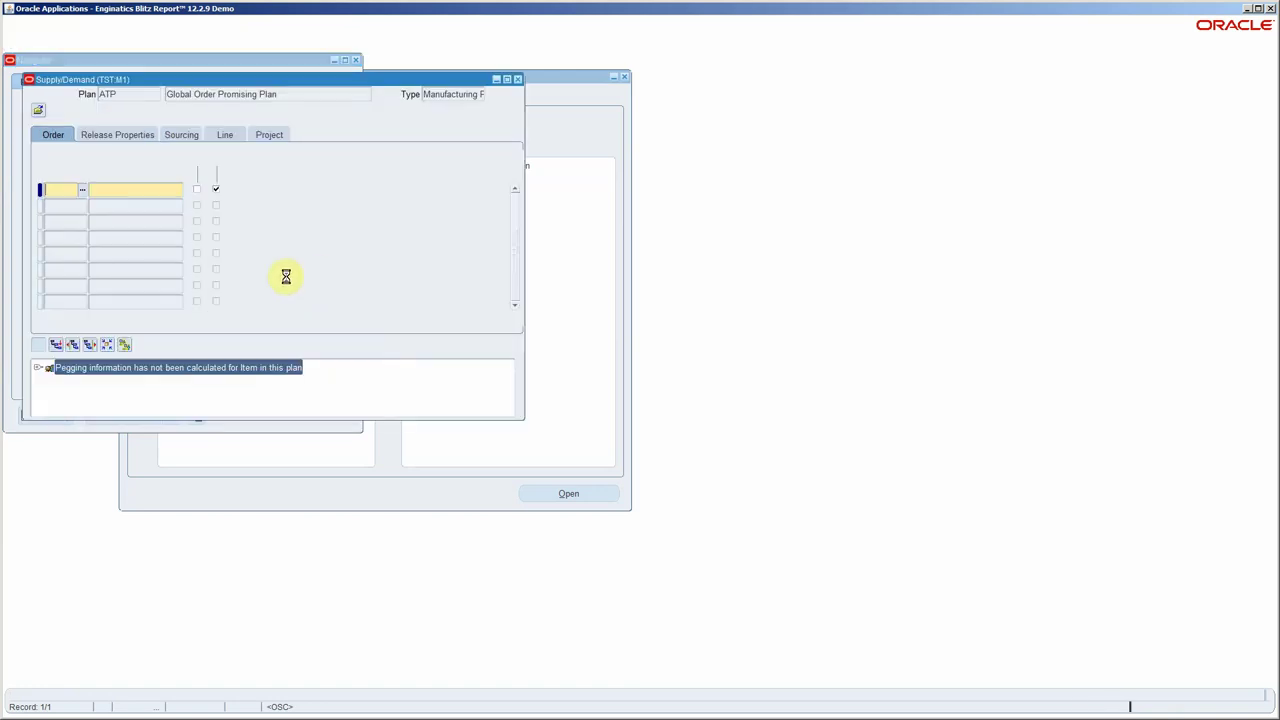
click(197, 26)
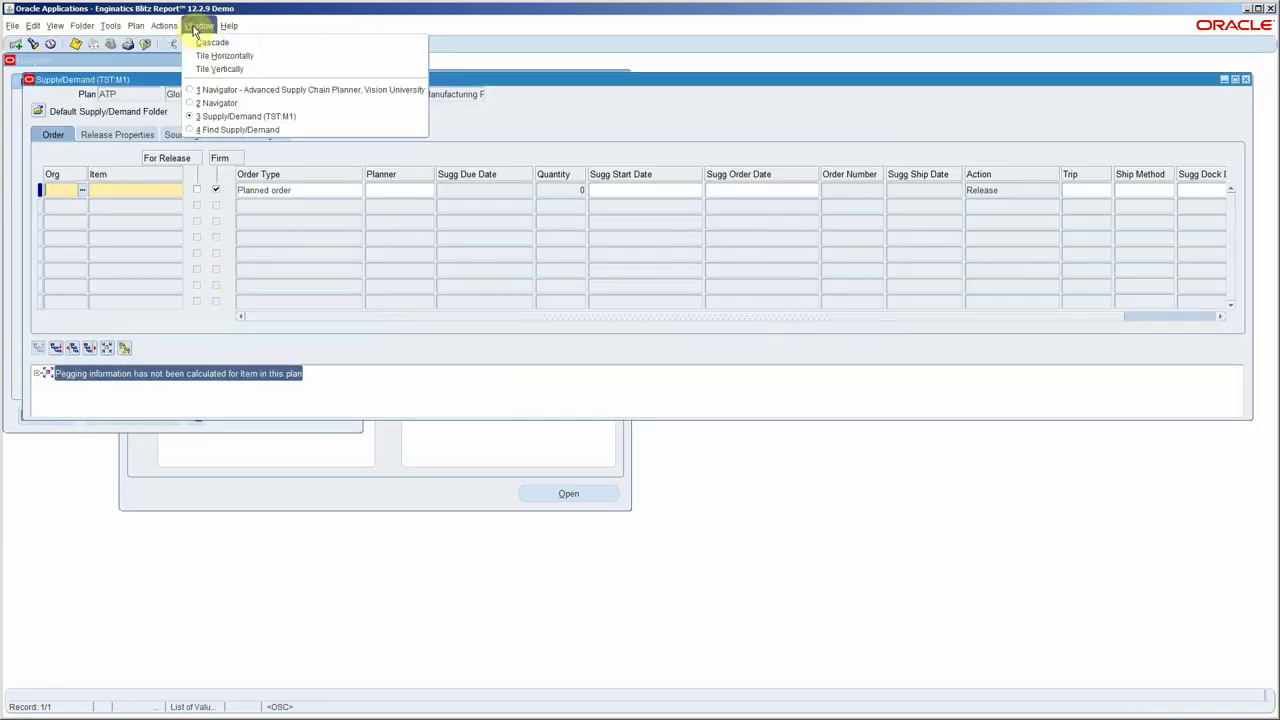
click(212, 129)
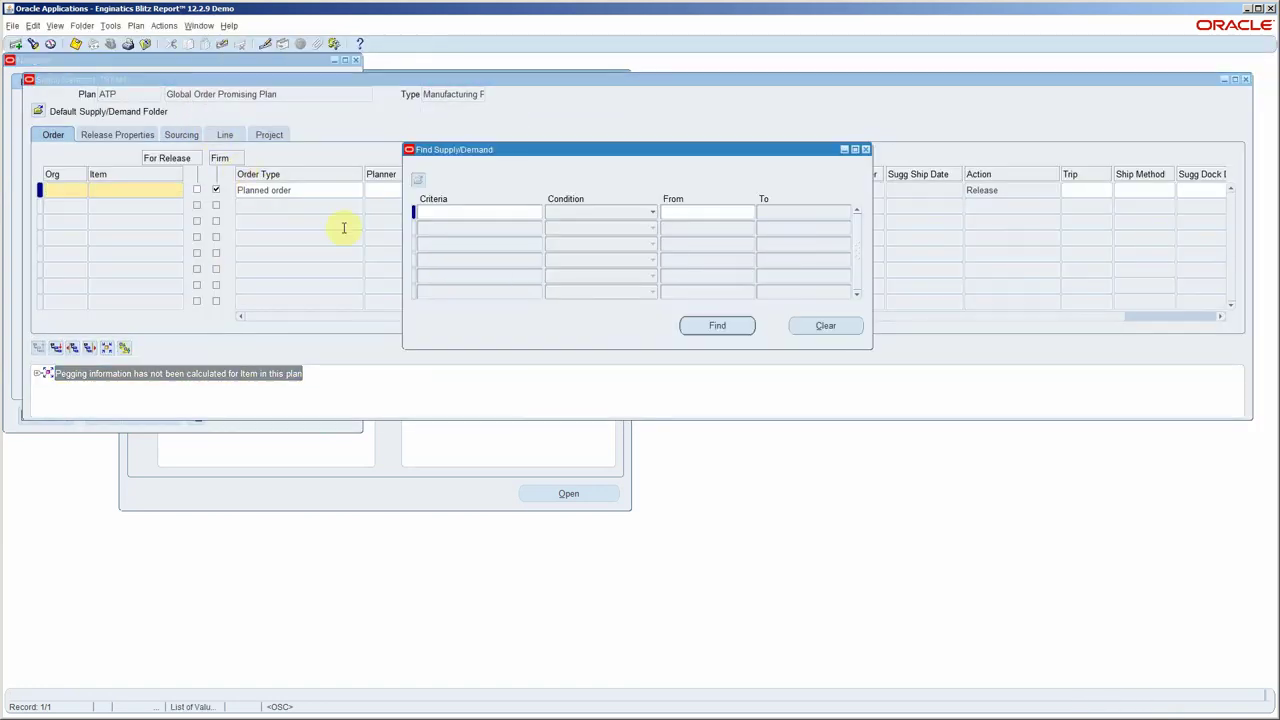
Search Supply/Demand with Org equals TST:M1
click(435, 216)
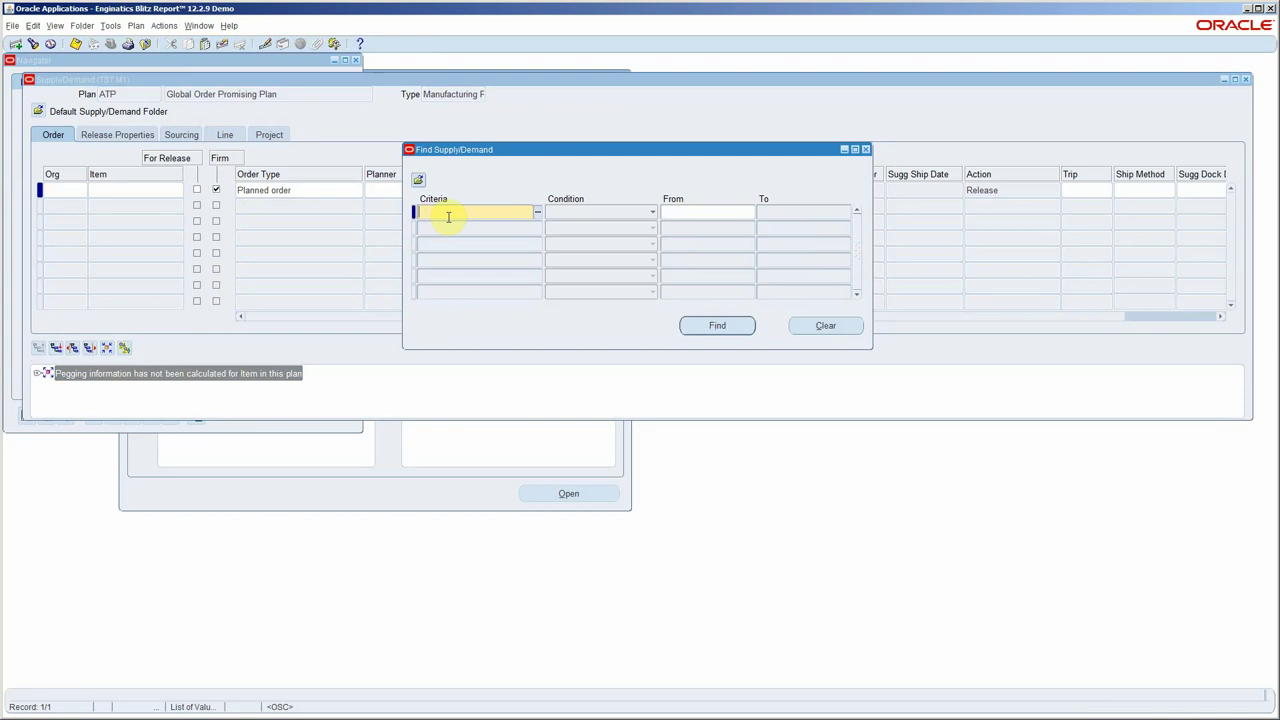
text(or)
key(Tab)
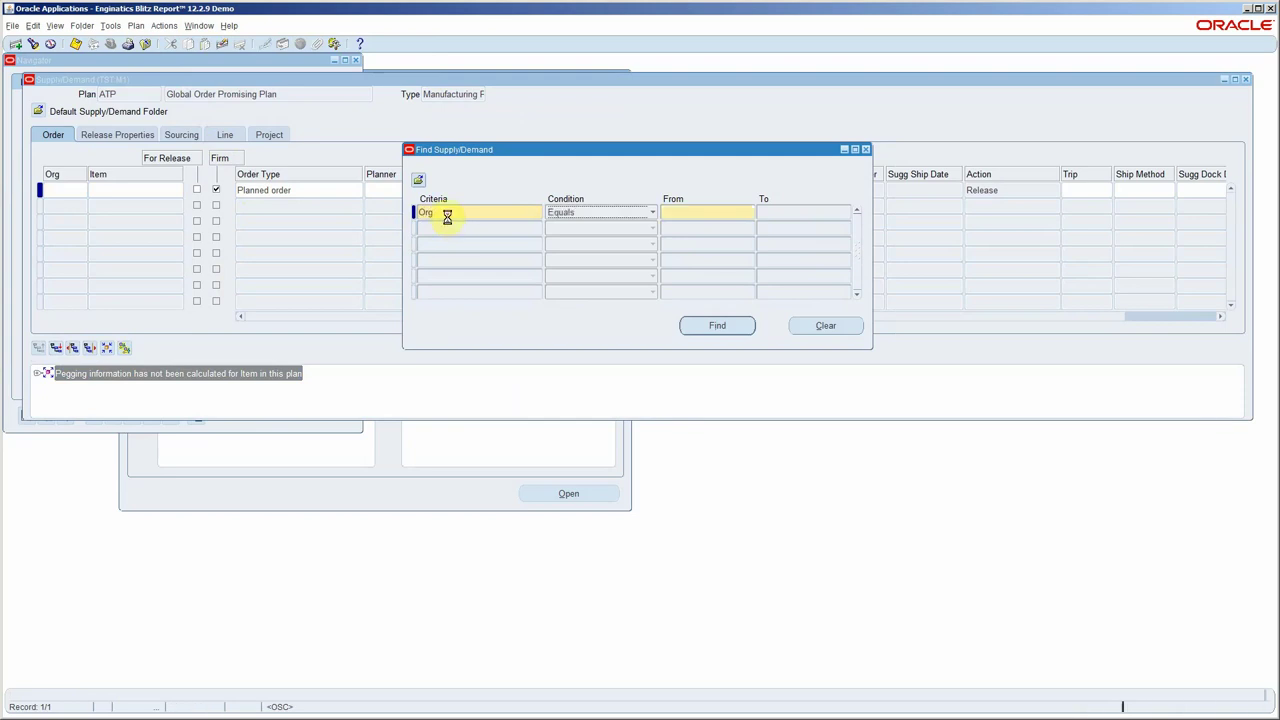
text(tst:)
key(Tab)
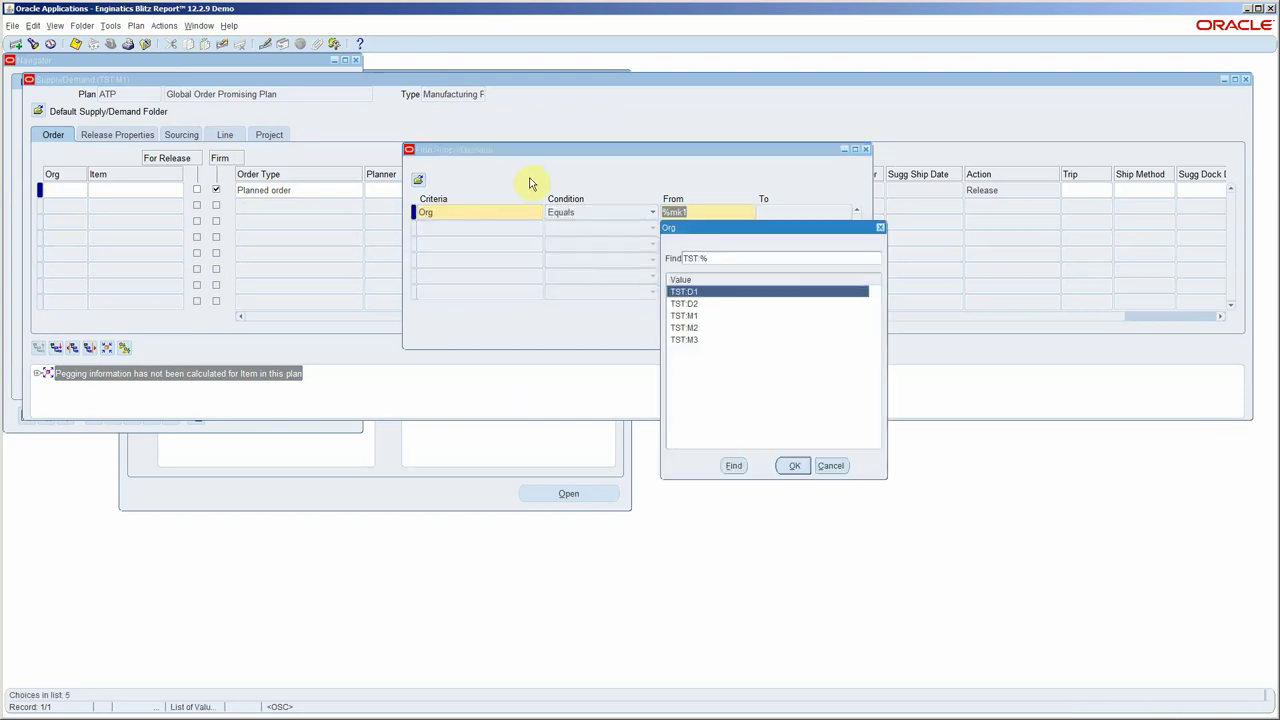
double_click(708, 316)
click(712, 326)
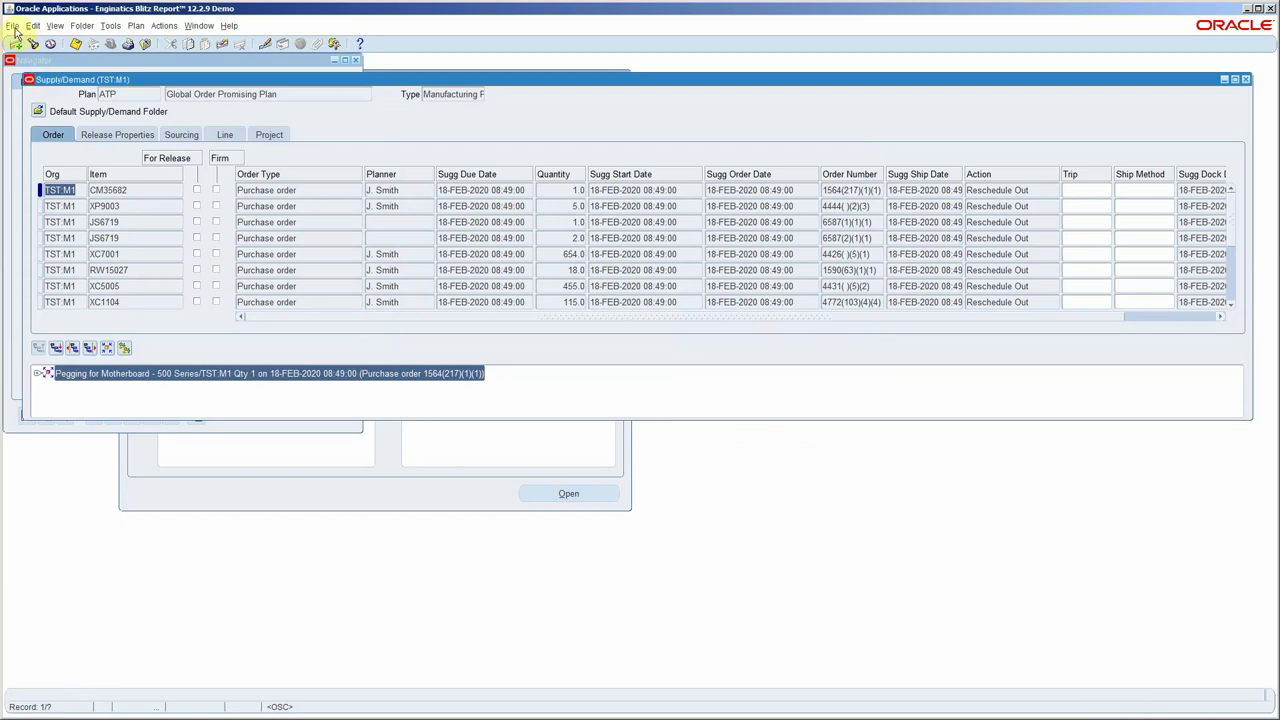
click(290, 190)
right_click(308, 194)
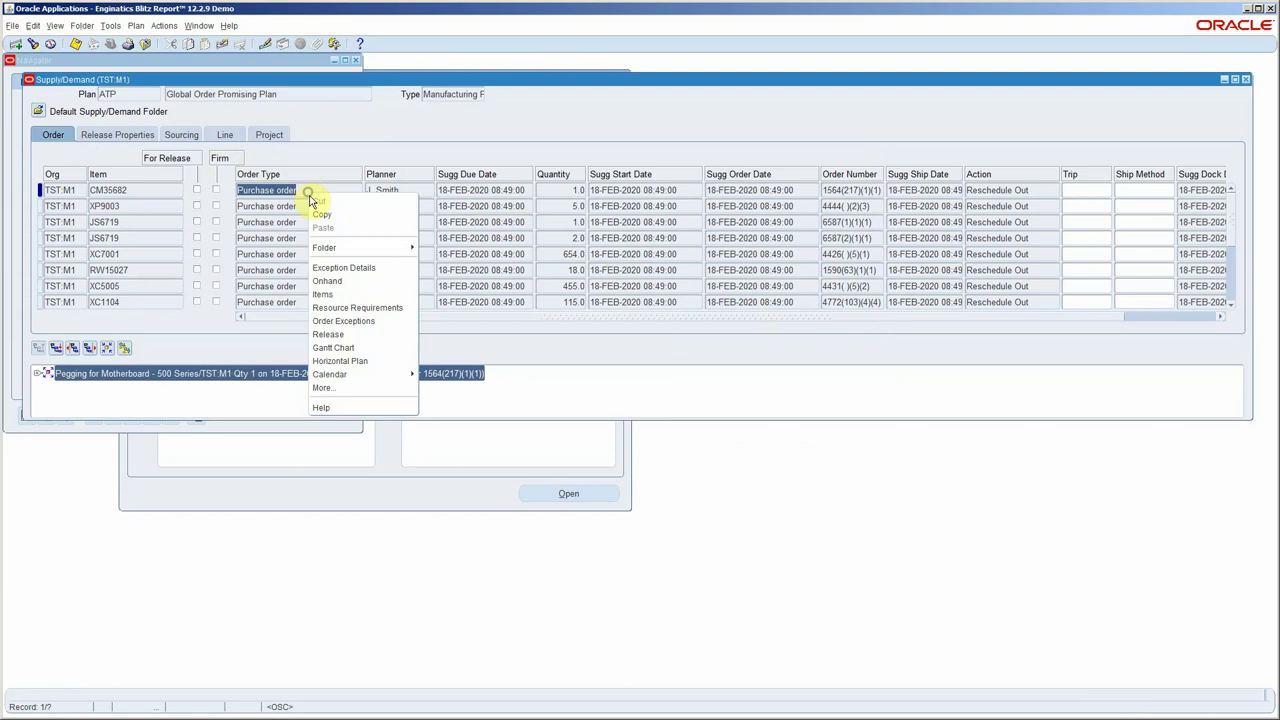
click(377, 295)
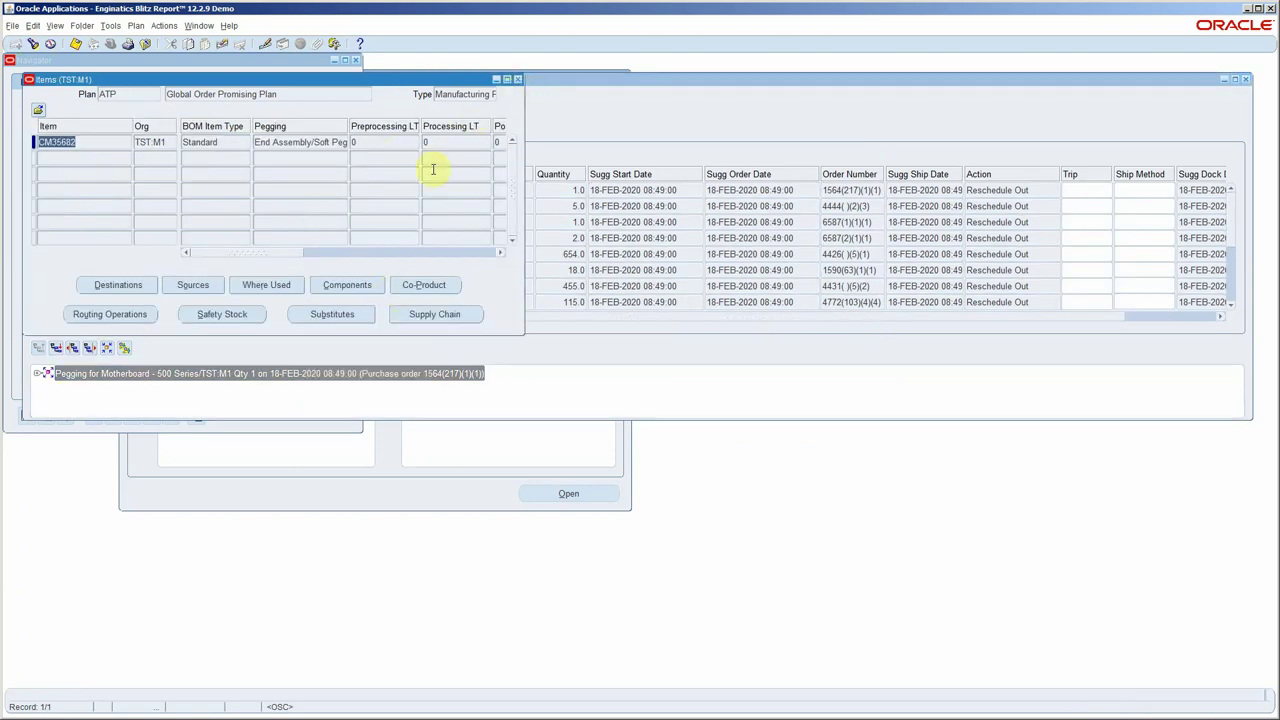
click(230, 314)
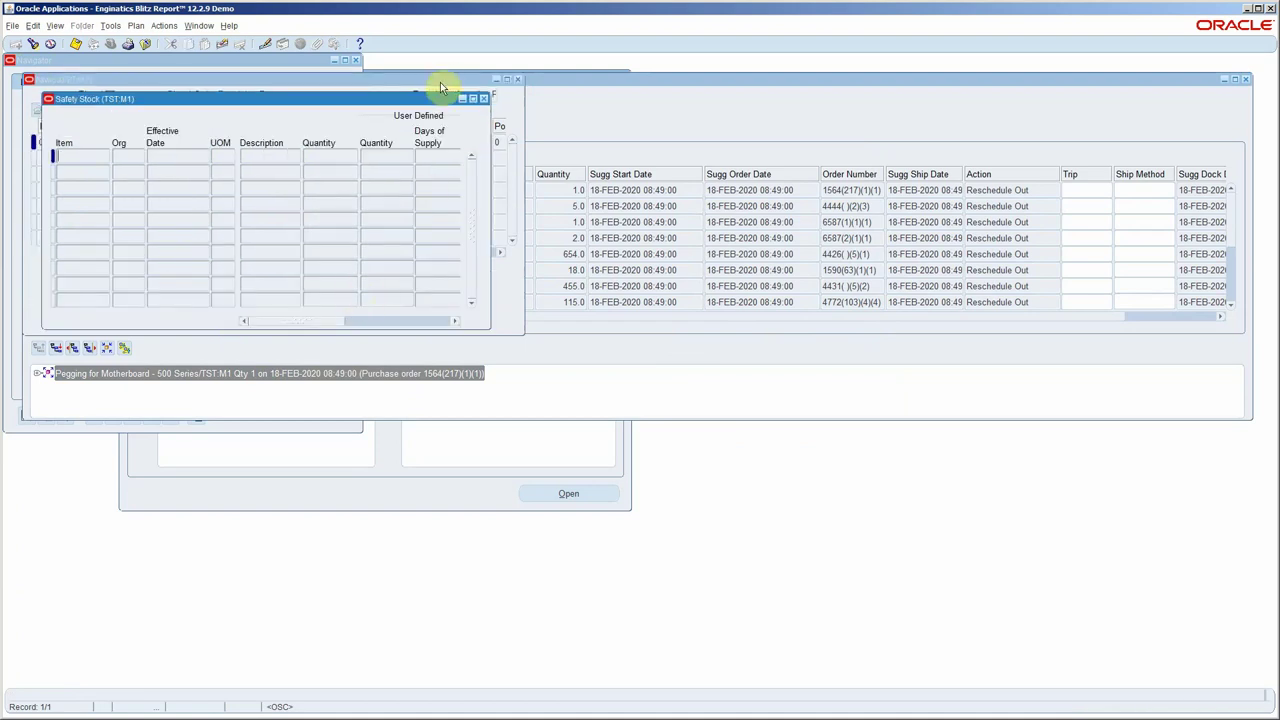
click(483, 98)
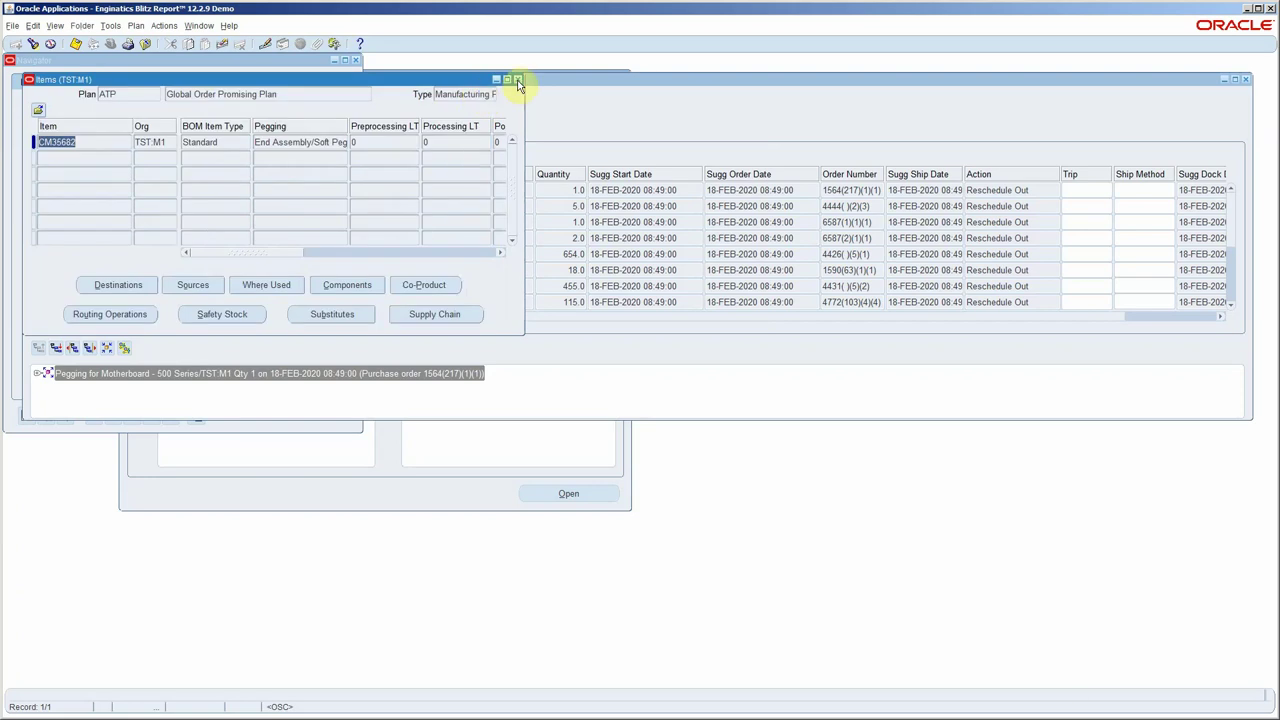
click(517, 79)
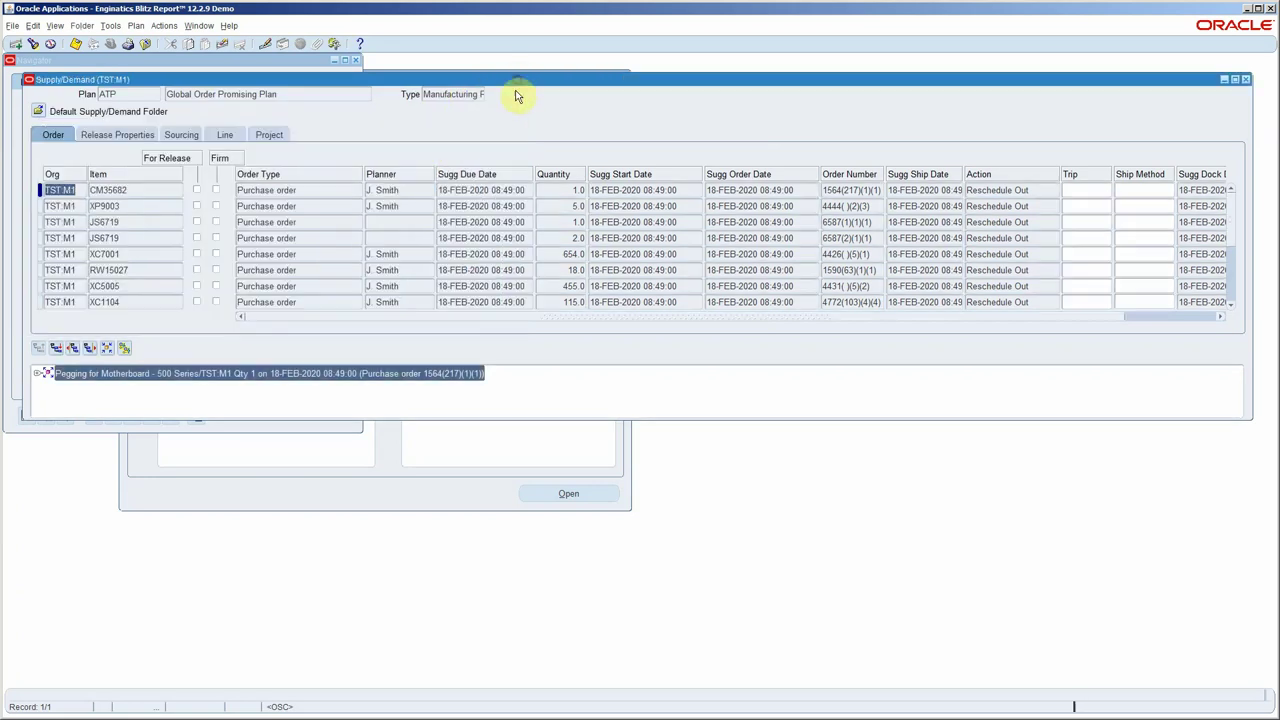
Export the TST:M1 supply/demand records with File > Export, continuing to the end for all 935
click(12, 25)
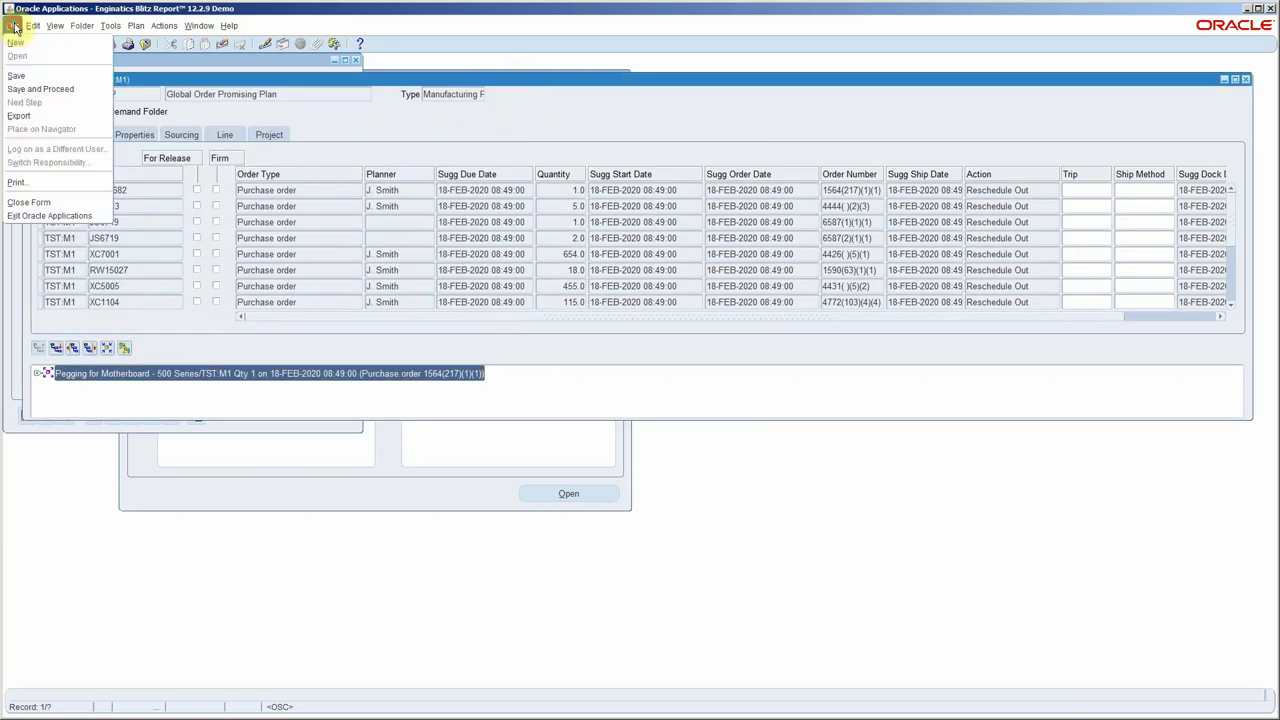
click(40, 116)
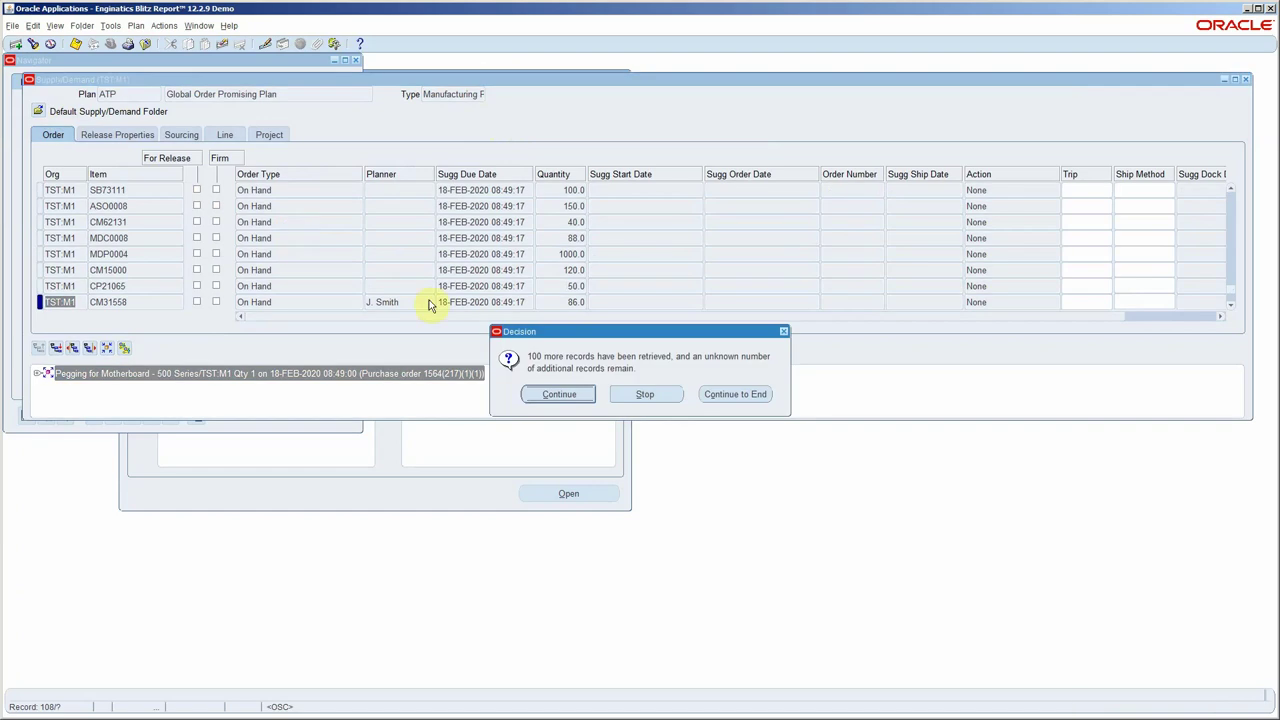
click(727, 398)
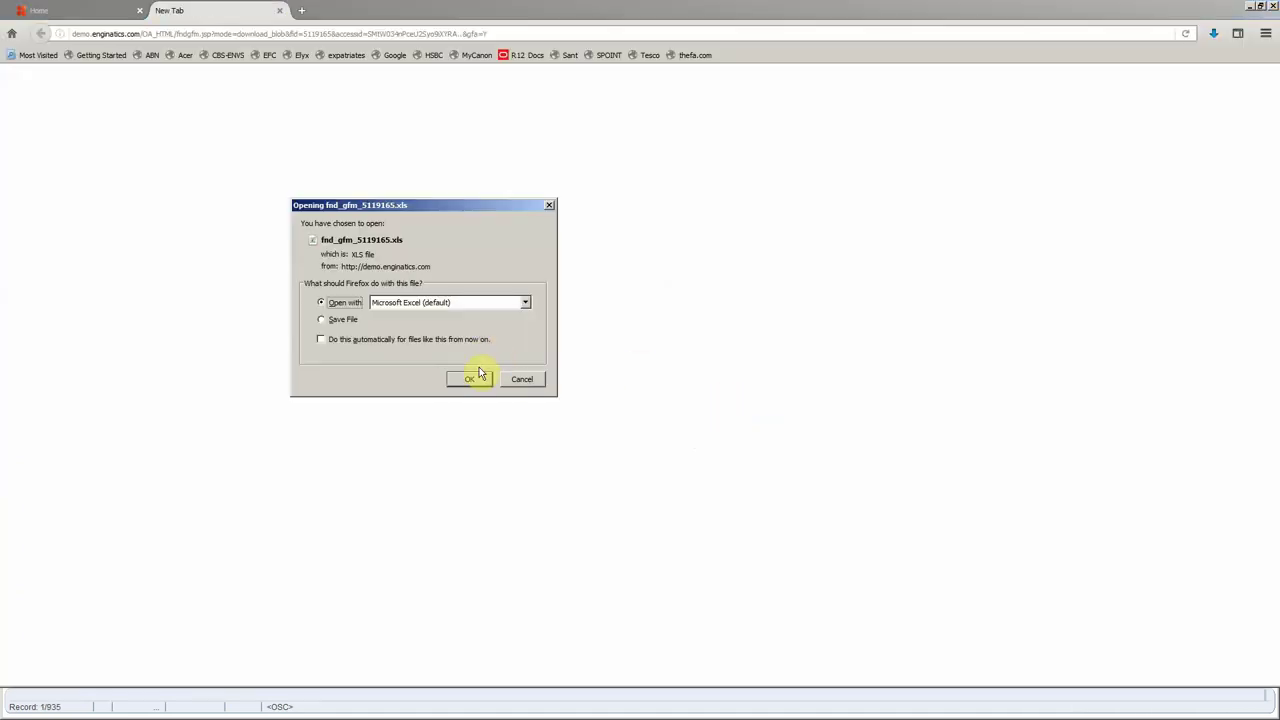
Open the exported file in Excel despite the format warning and widen column G for due dates
click(470, 379)
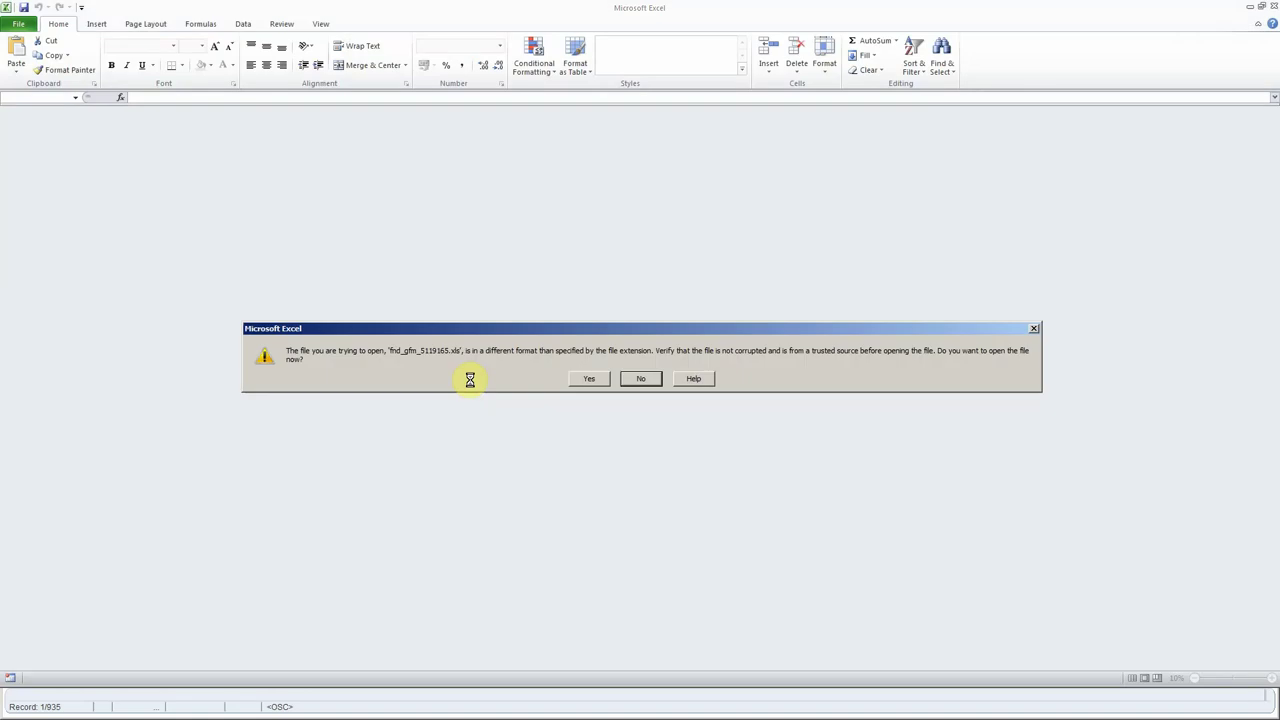
click(585, 379)
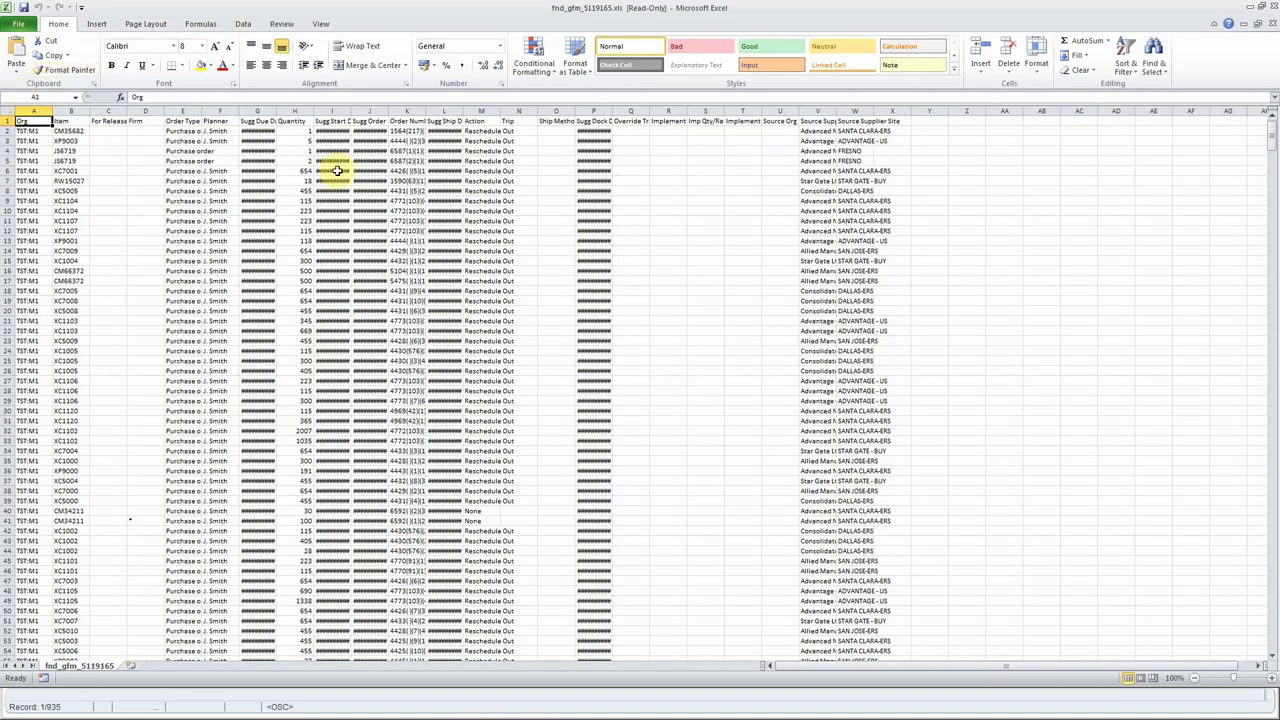
double_click(276, 108)
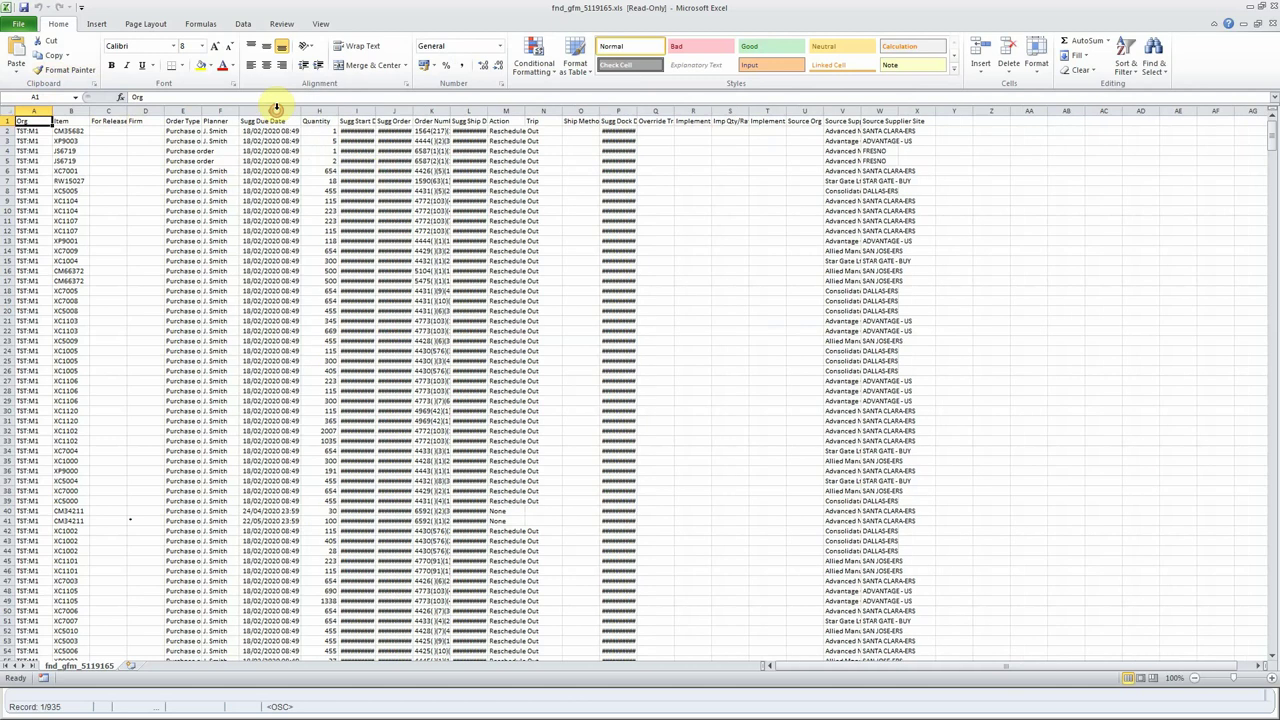
Format the Item column B as Number with 0 decimal places
click(69, 109)
right_click(70, 110)
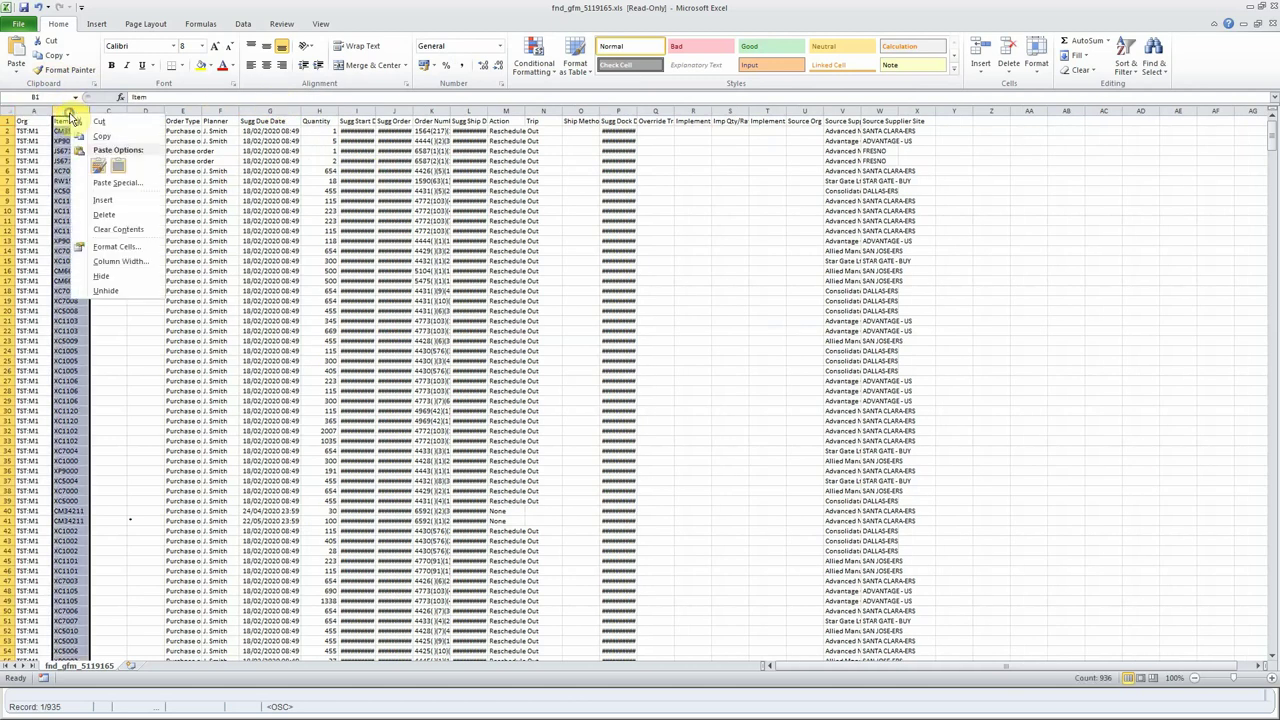
click(112, 246)
click(30, 149)
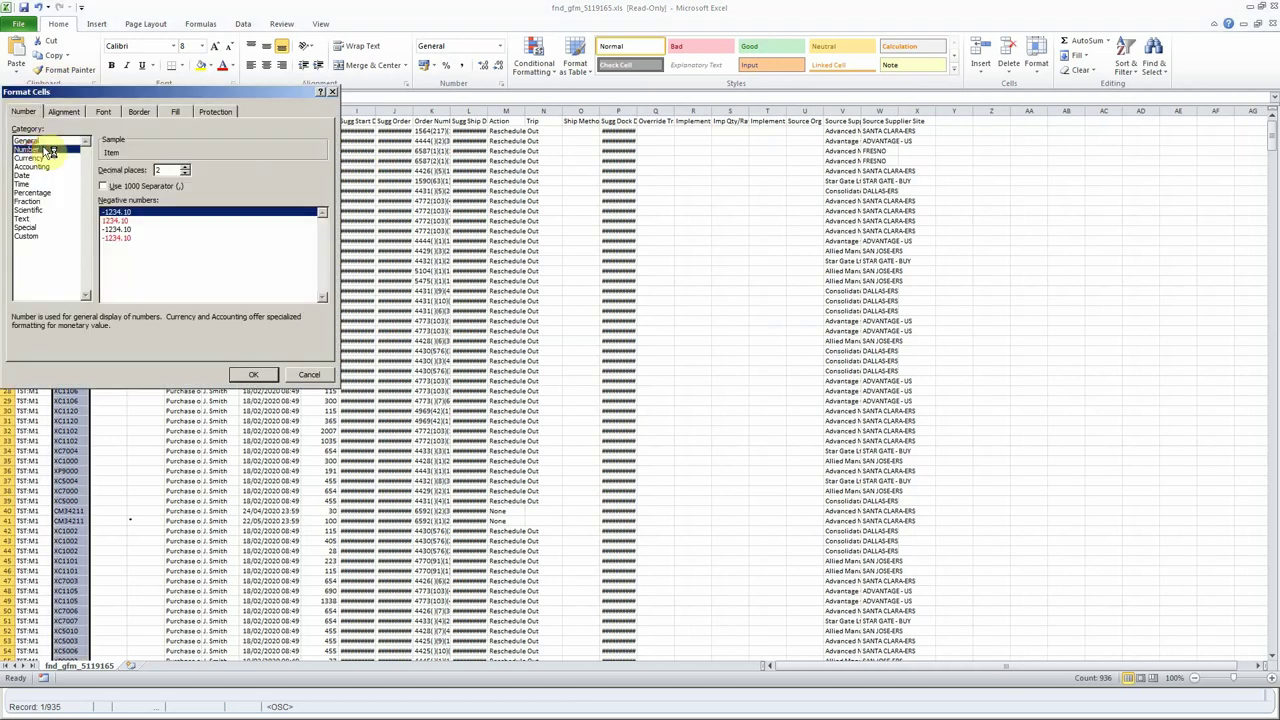
click(186, 174)
click(186, 174)
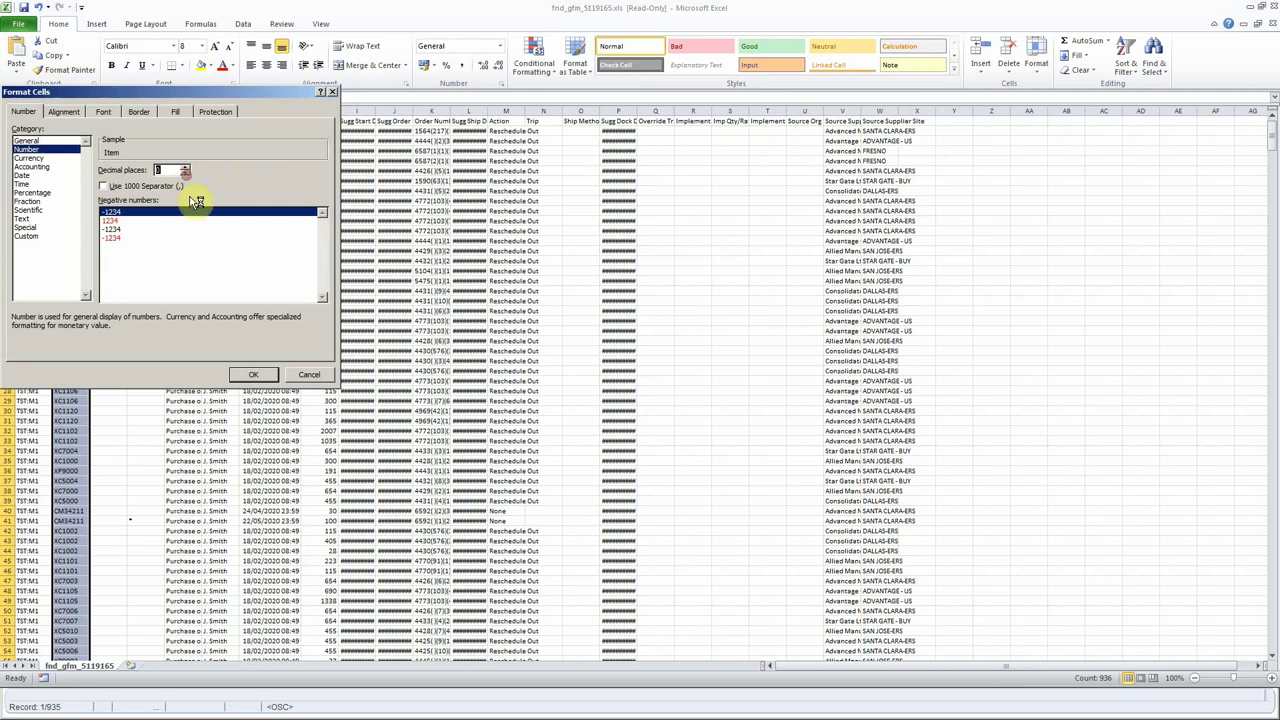
click(256, 374)
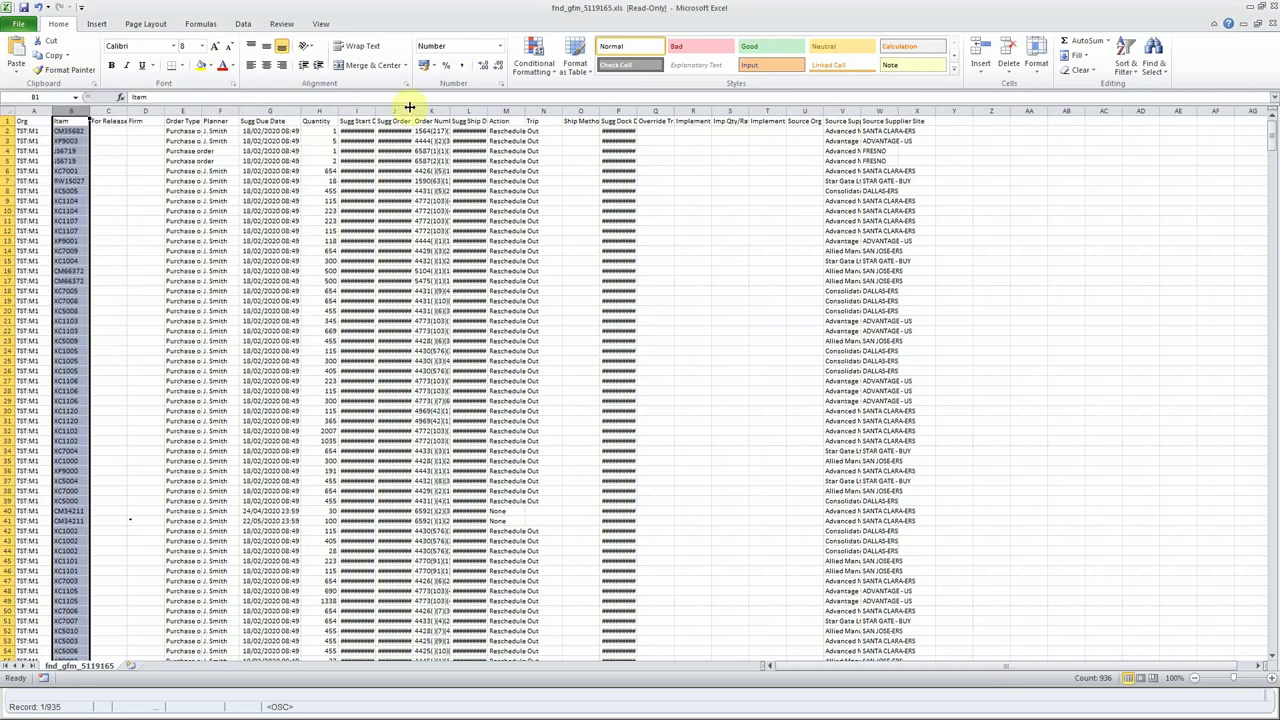
Autofit column J to show full dates, reselect column B, and close Excel without saving
double_click(410, 108)
click(8, 104)
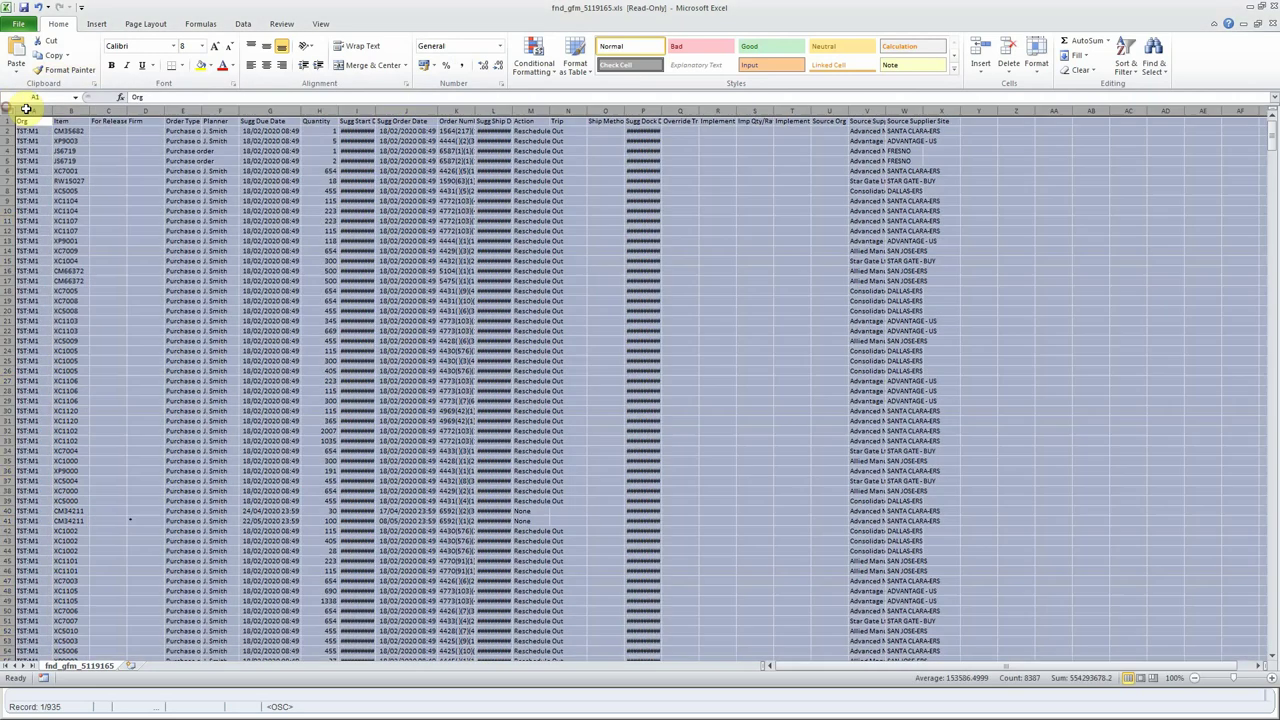
click(84, 108)
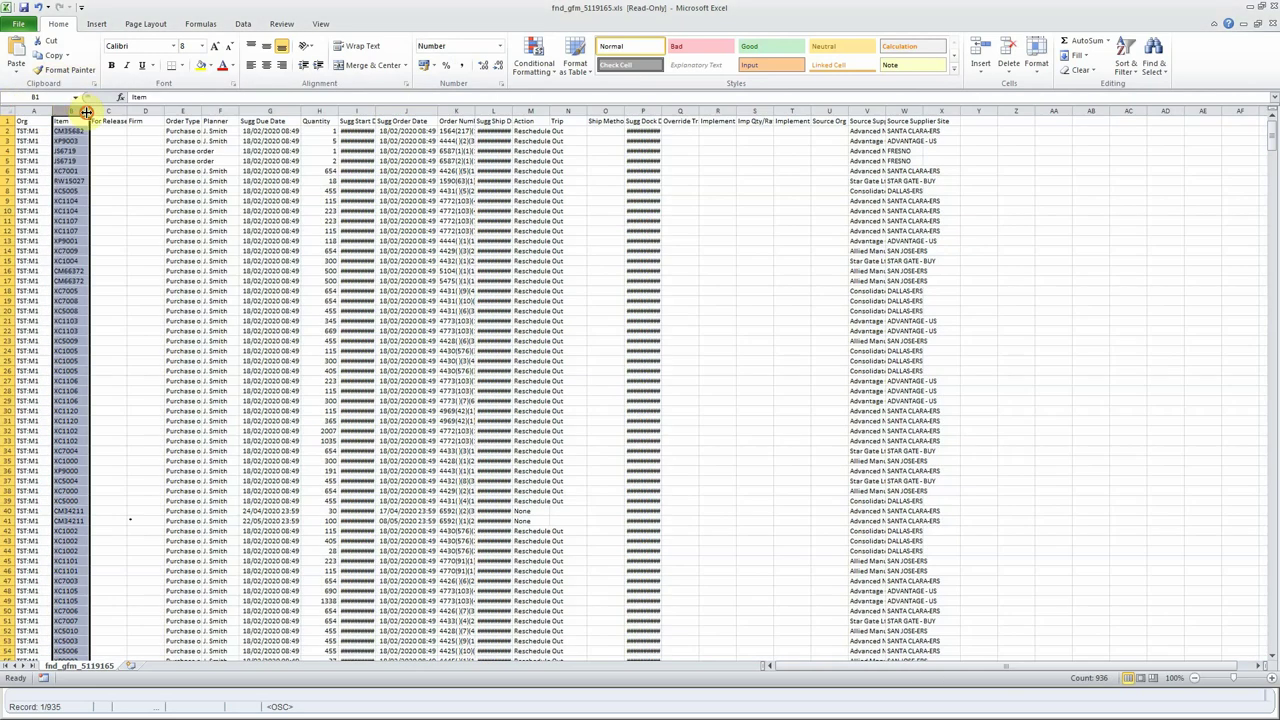
click(1273, 7)
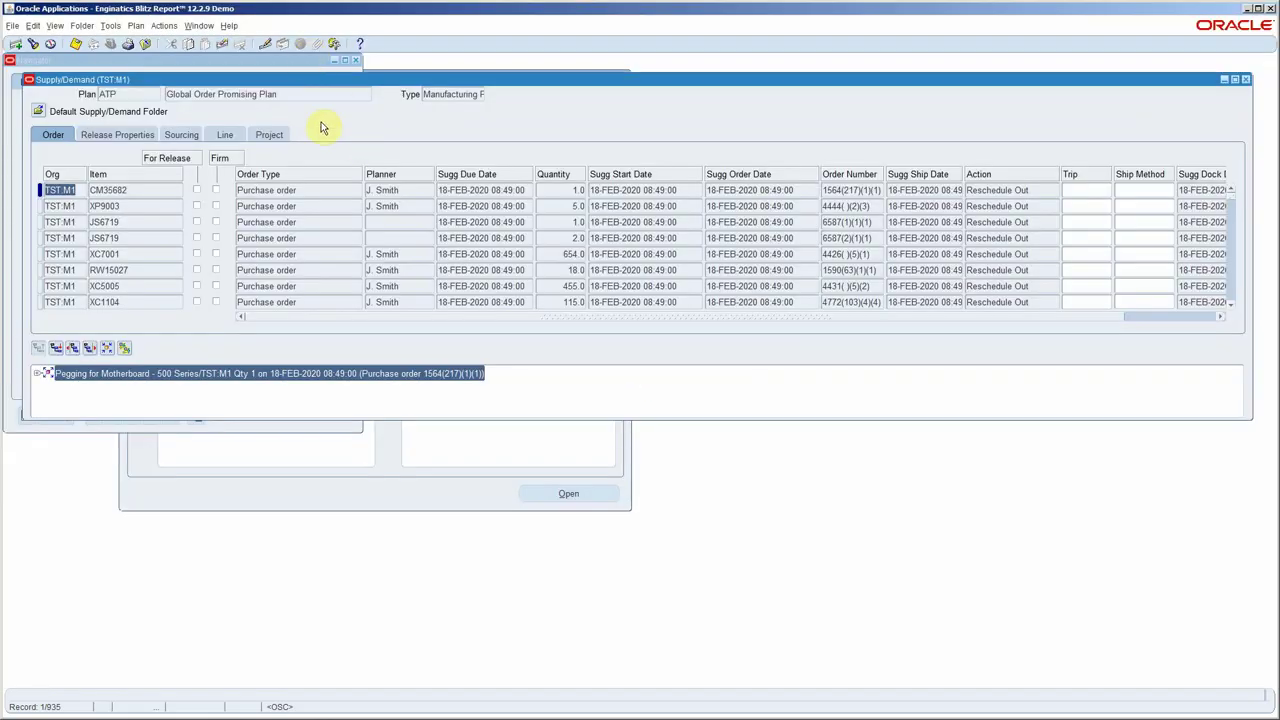
Launch Export Planner Orders (Blitz Report) from the Planner Workbench Actions menu
click(164, 27)
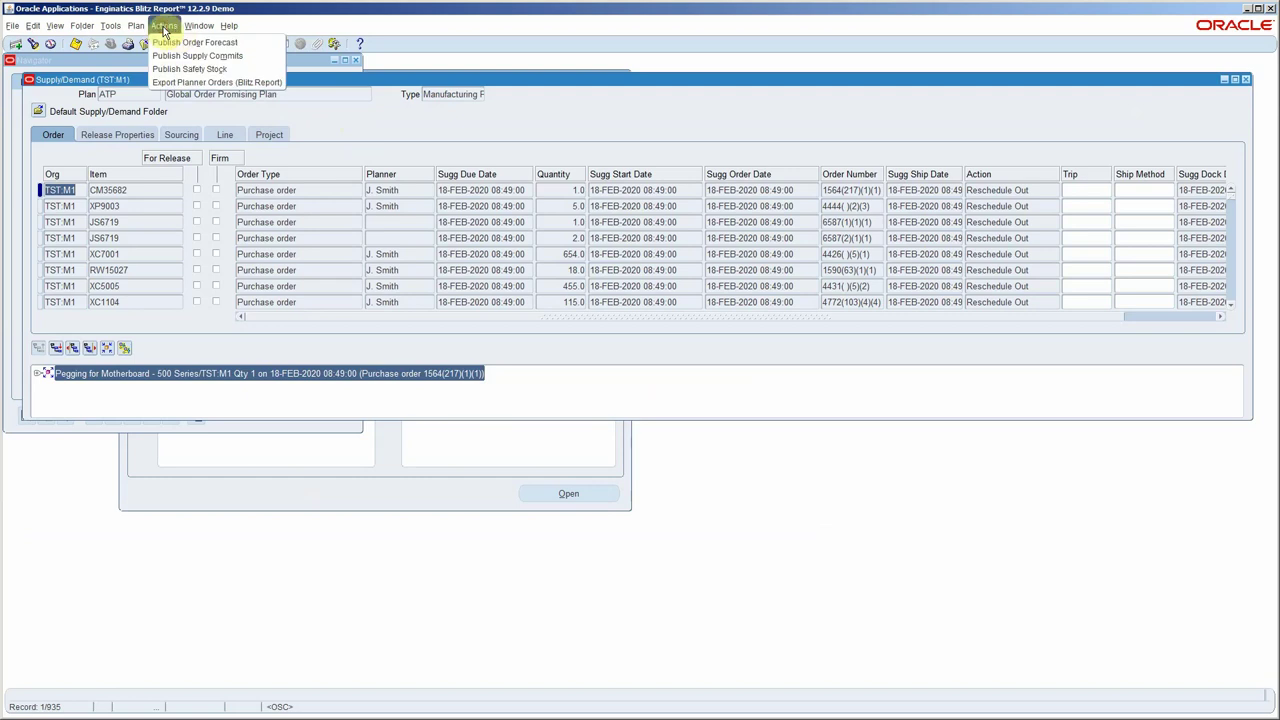
click(190, 83)
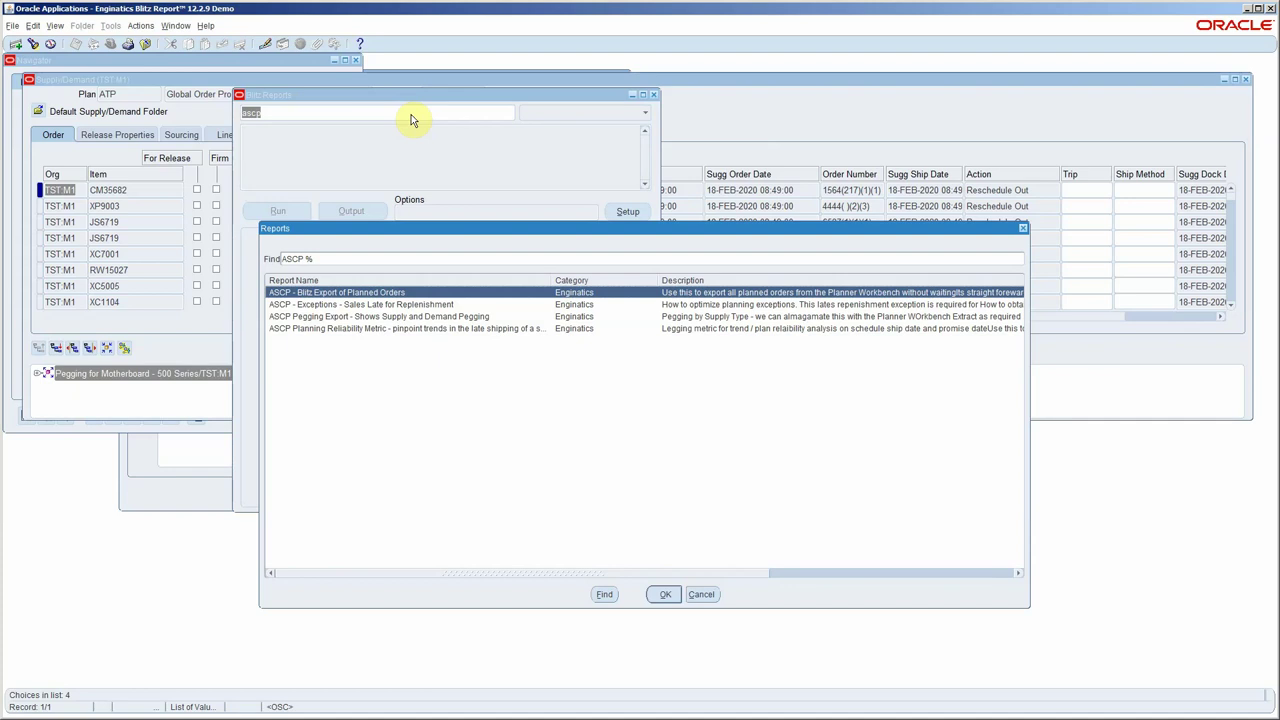
Choose ASCP - Blitz Export of Planned Orders and view its six setup parameters
double_click(391, 293)
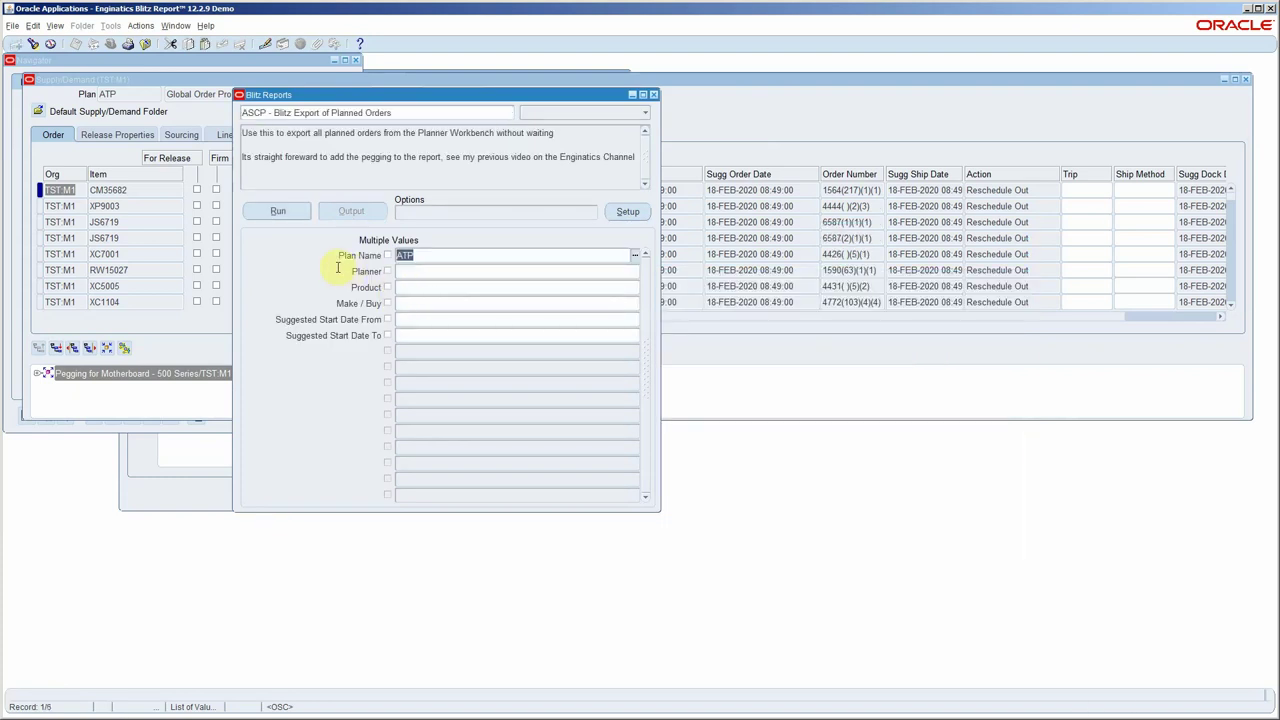
click(625, 211)
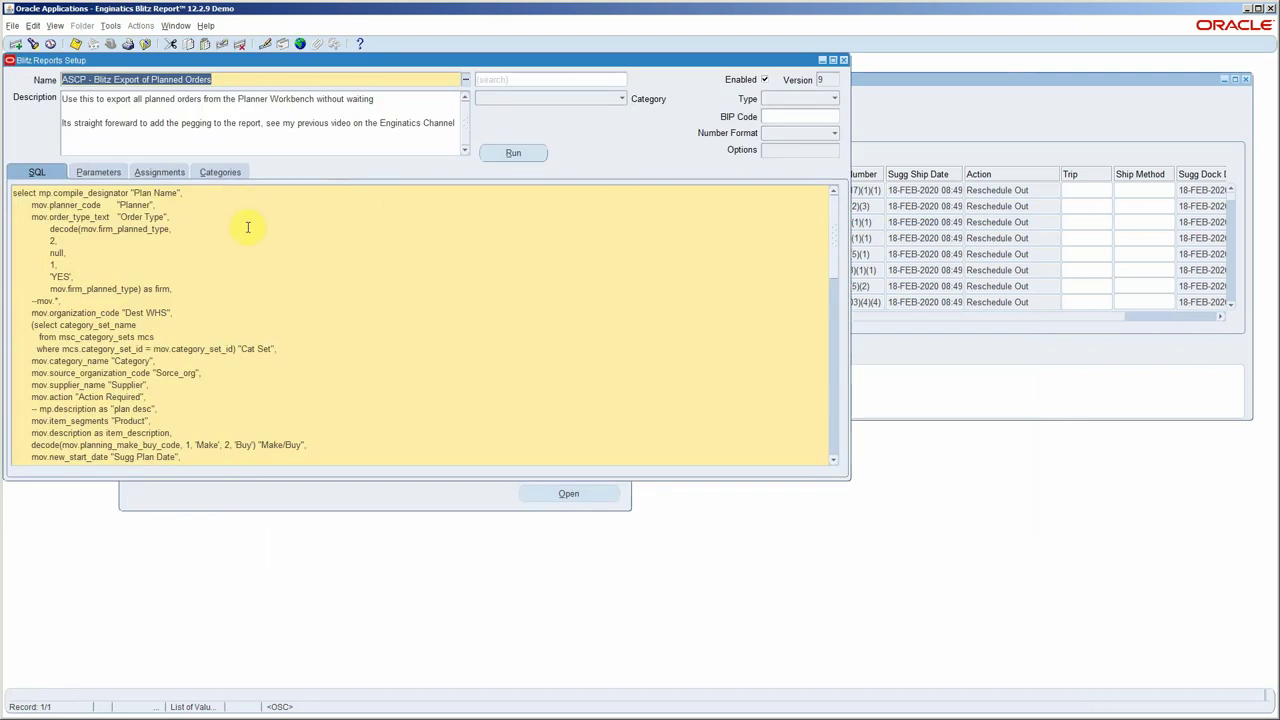
click(92, 174)
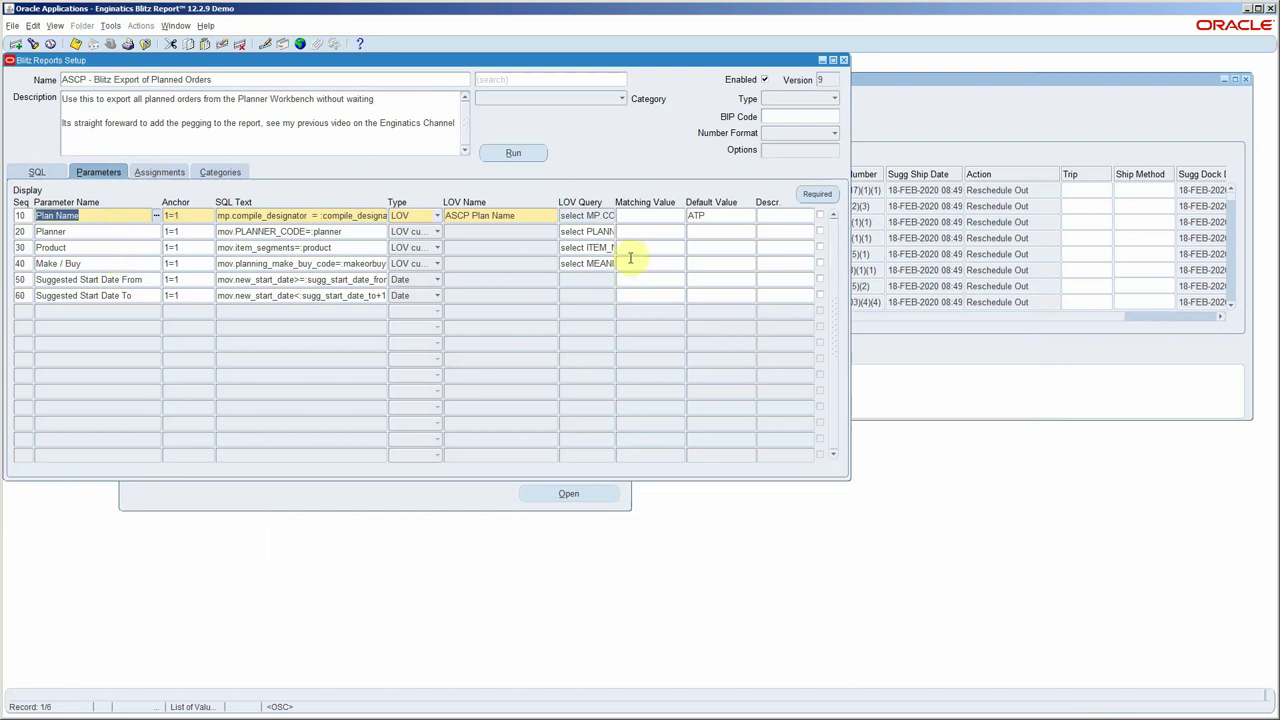
Inspect the Suggested Start Date From parameter, then open the run form with Plan Name ATP
click(147, 280)
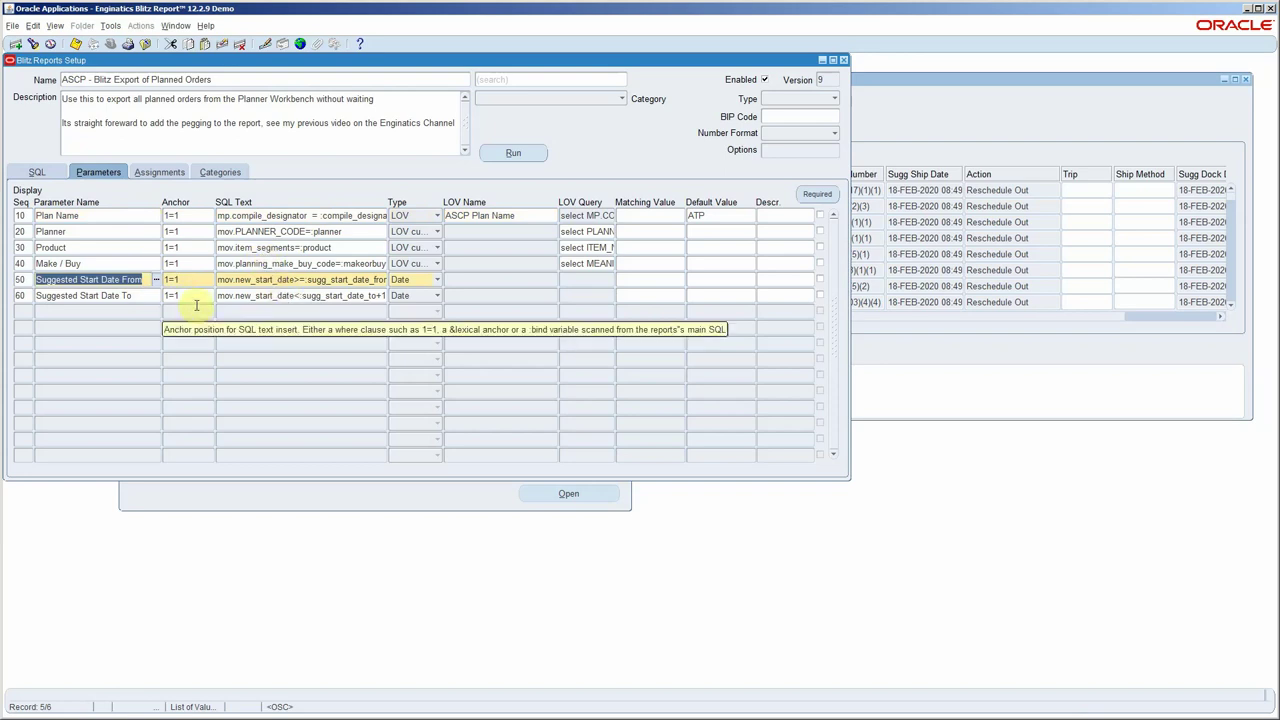
click(512, 152)
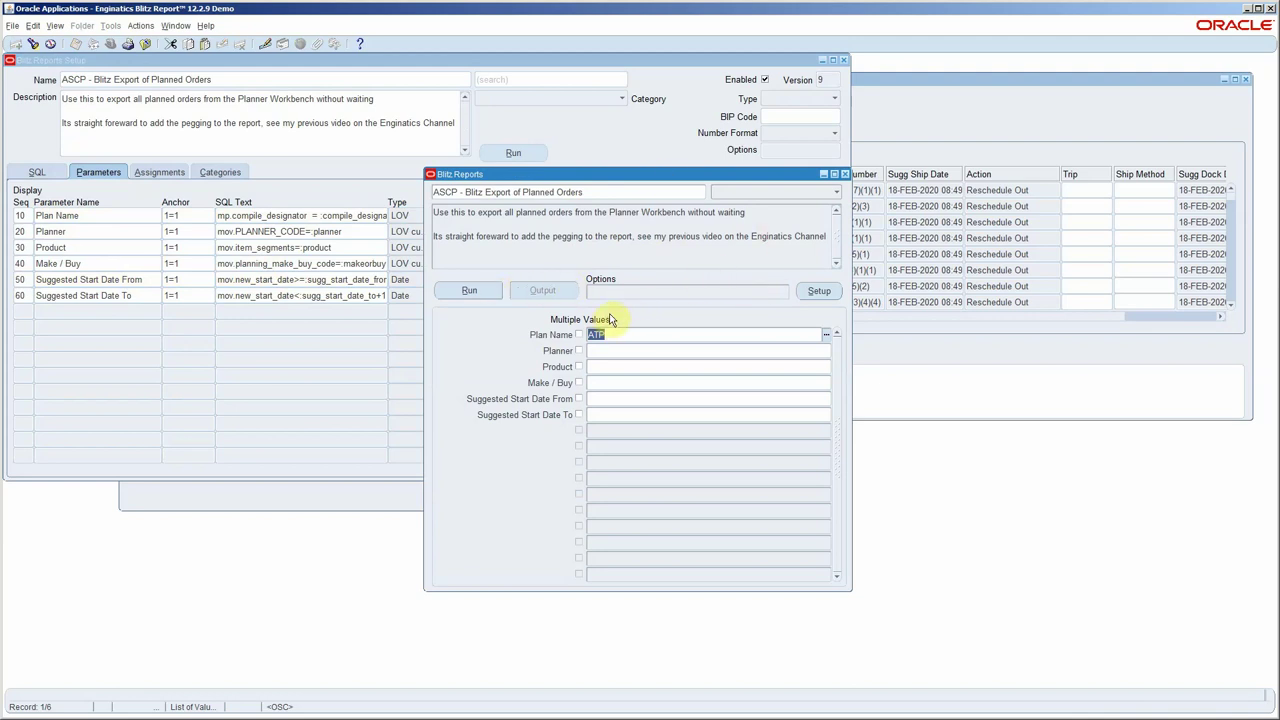
Run the planned orders export for plan ATP and scroll across its Excel columns
click(471, 290)
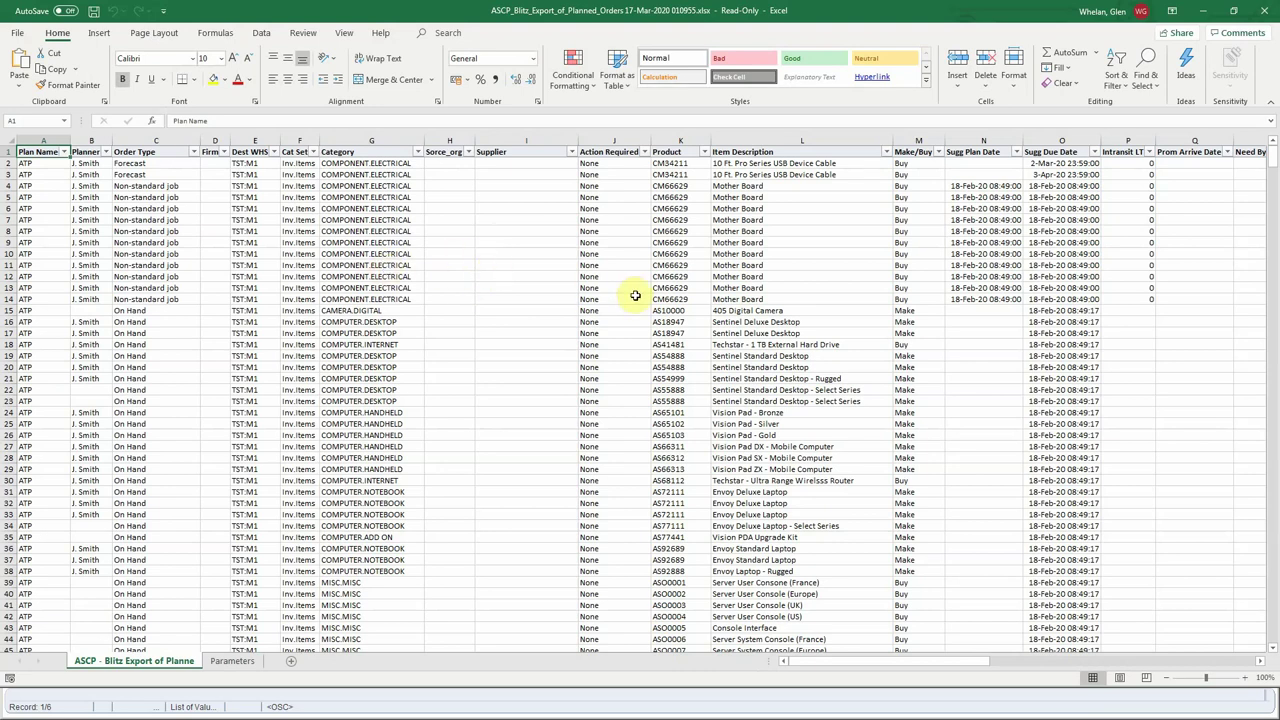
drag(857, 662, 1018, 673)
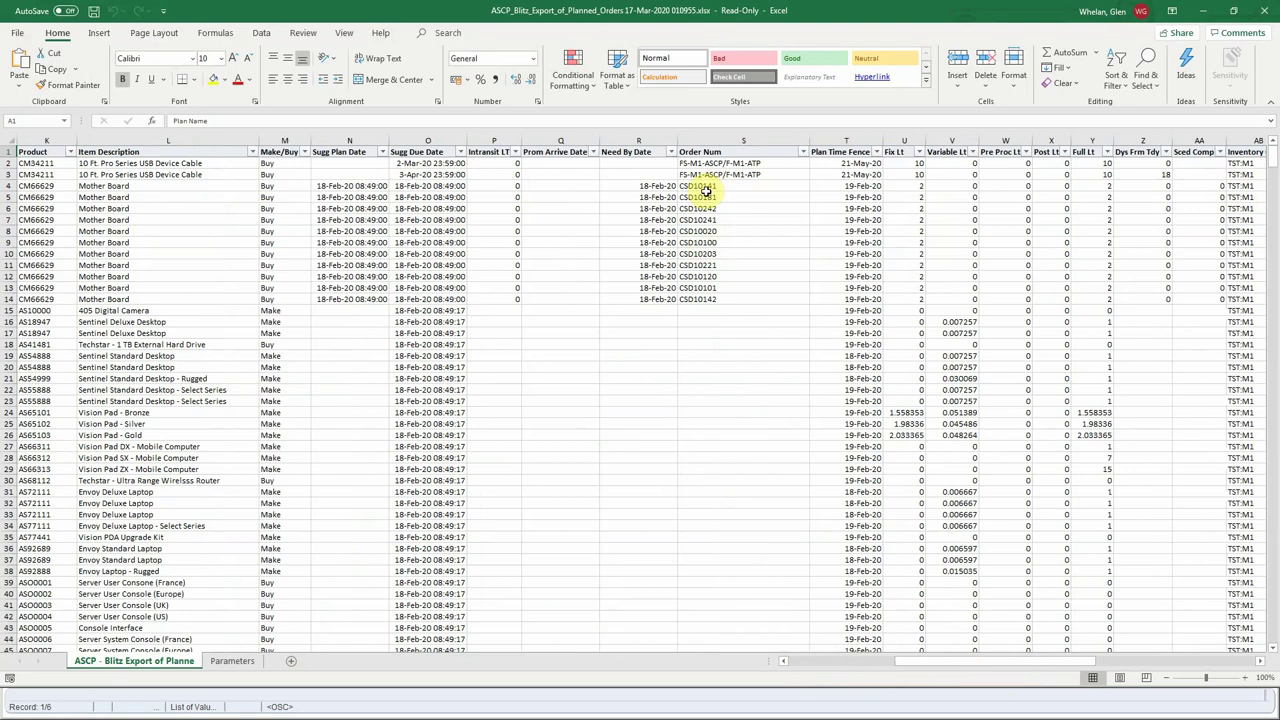
drag(980, 661, 1006, 623)
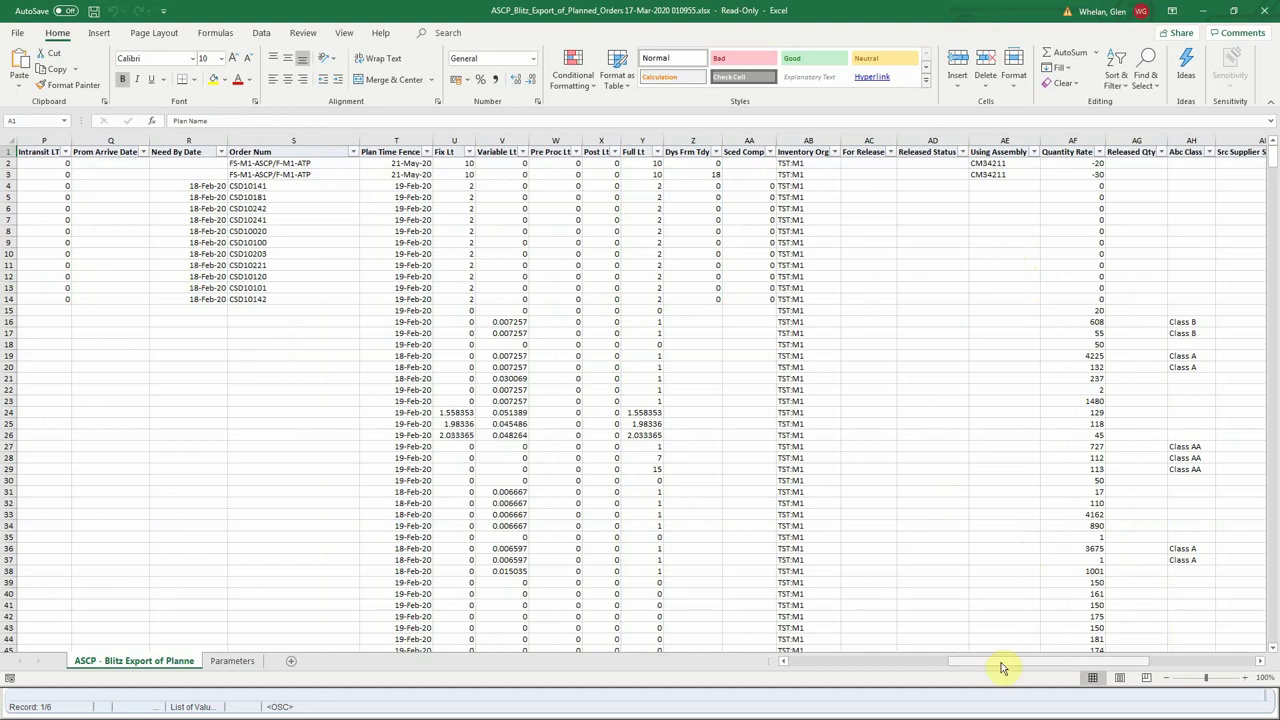
drag(1003, 668, 855, 668)
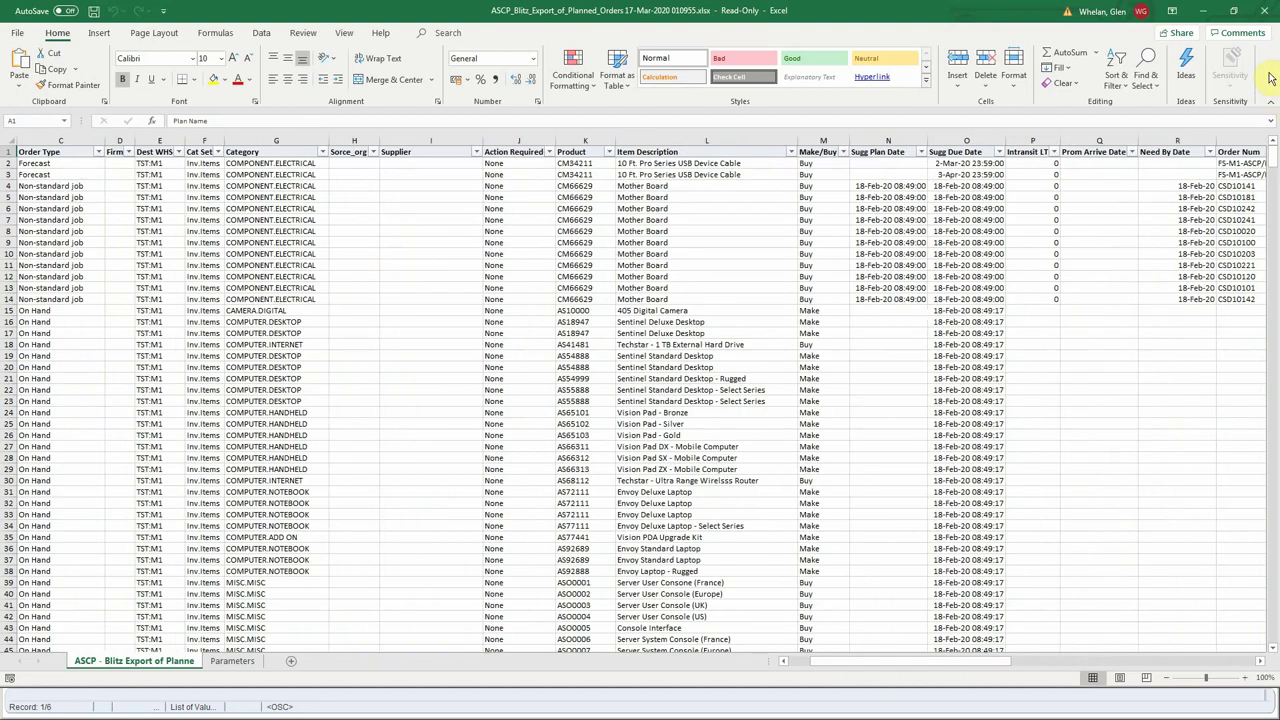
Close the planned orders workbook, the blank browser tab and the report run window
click(1266, 18)
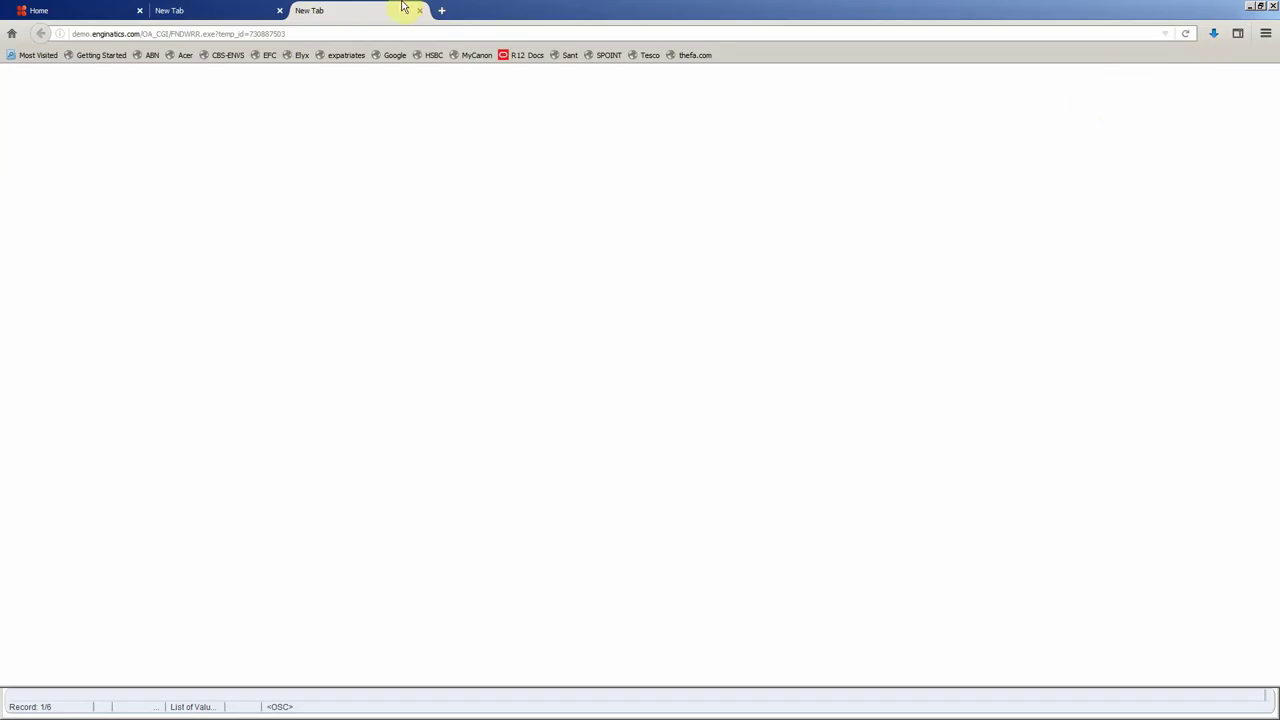
click(418, 14)
key(alt+Tab)
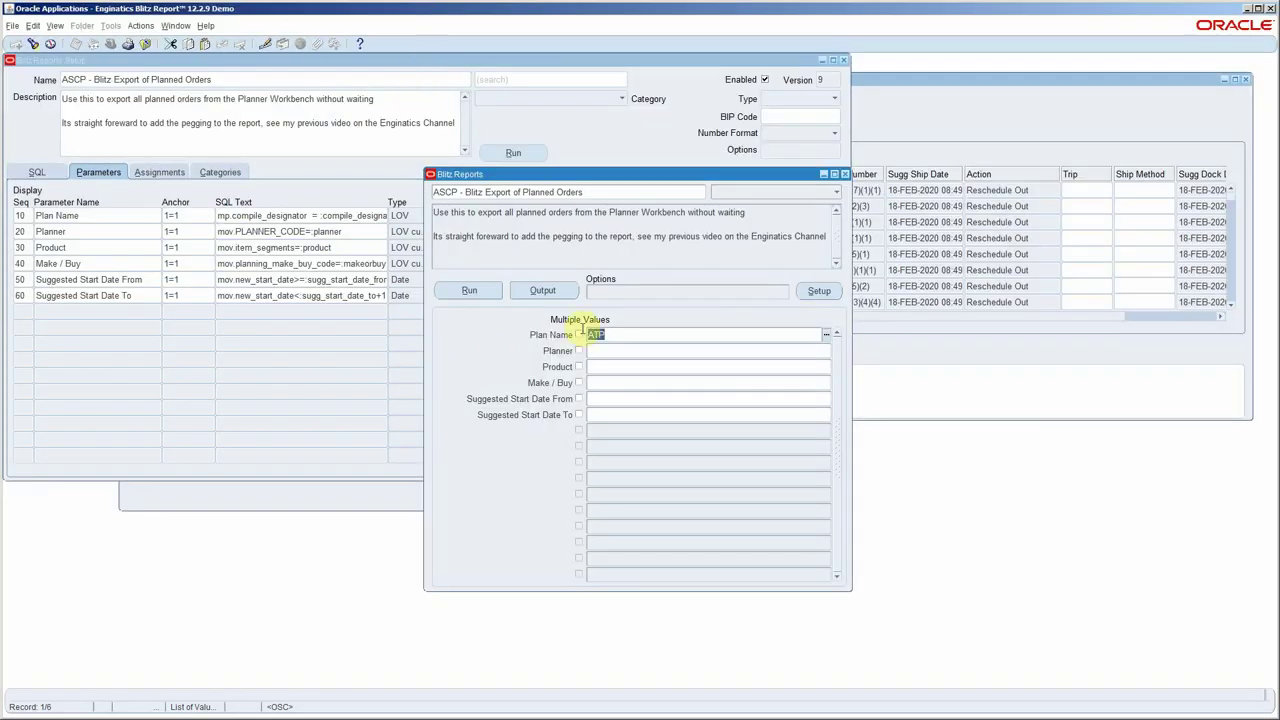
click(844, 174)
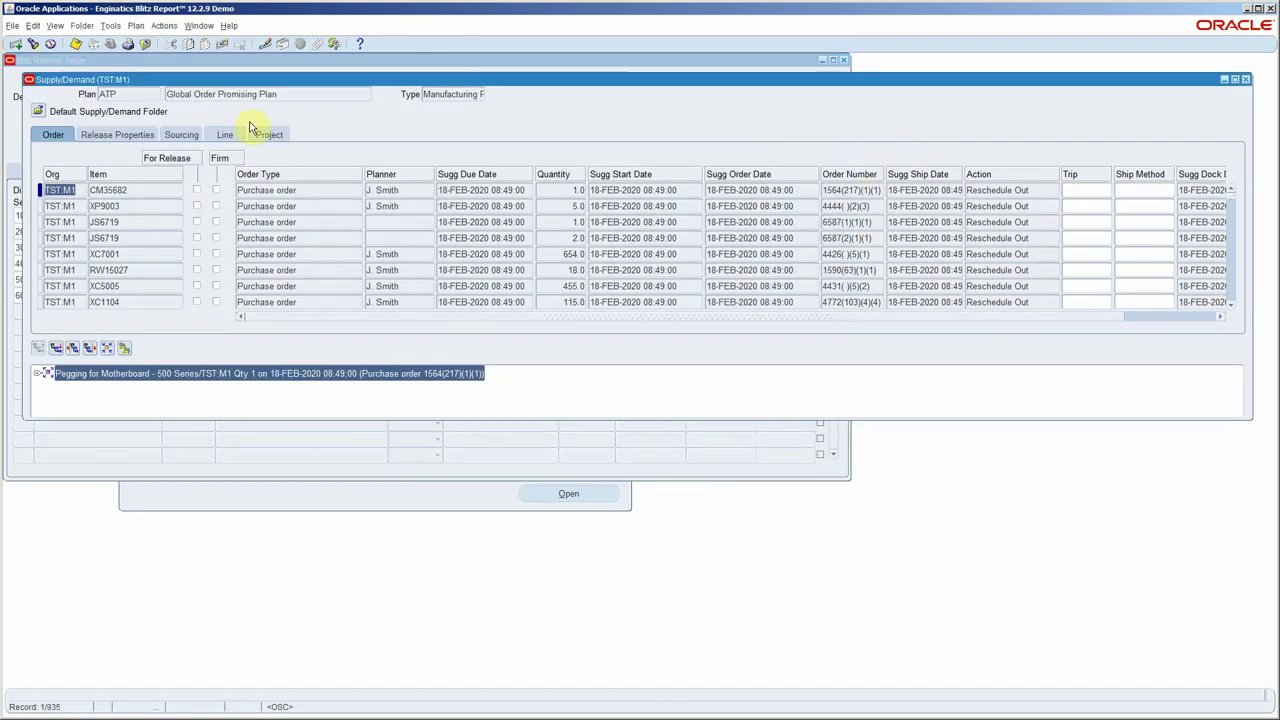
Relaunch Export Planner Orders and load ASCP - Exceptions - Sales Late for Replenishment
click(164, 26)
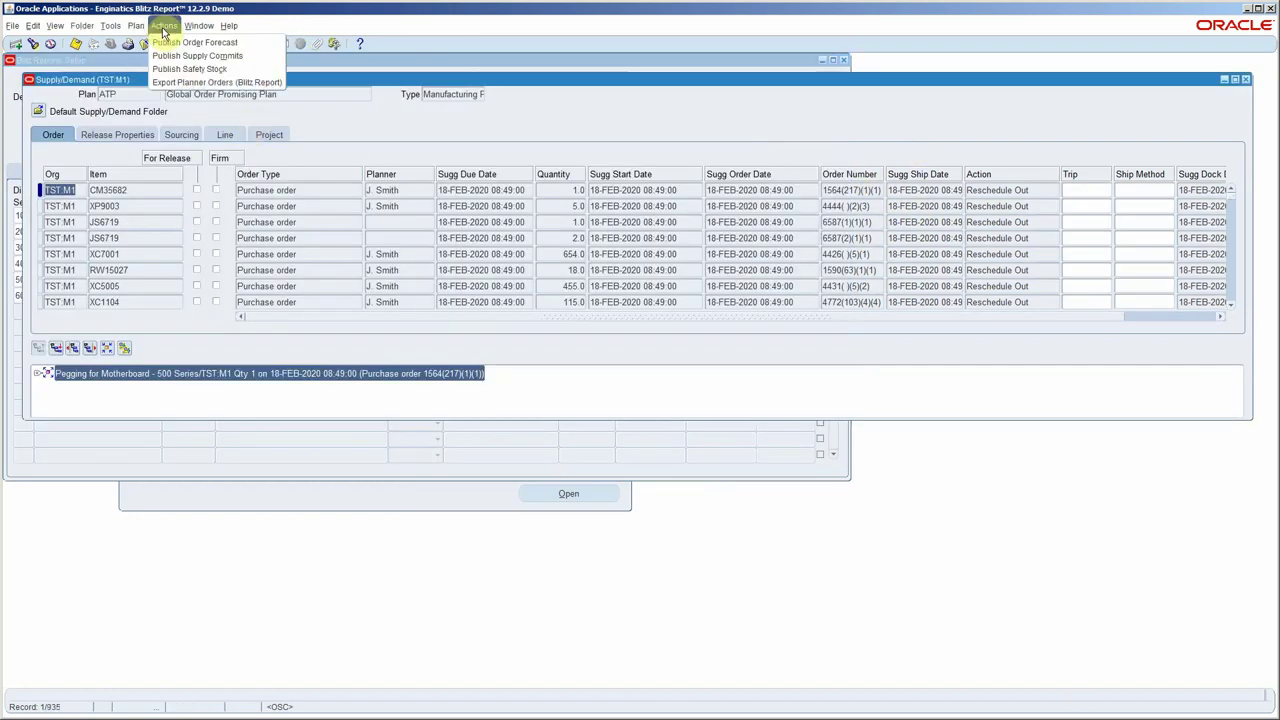
click(210, 82)
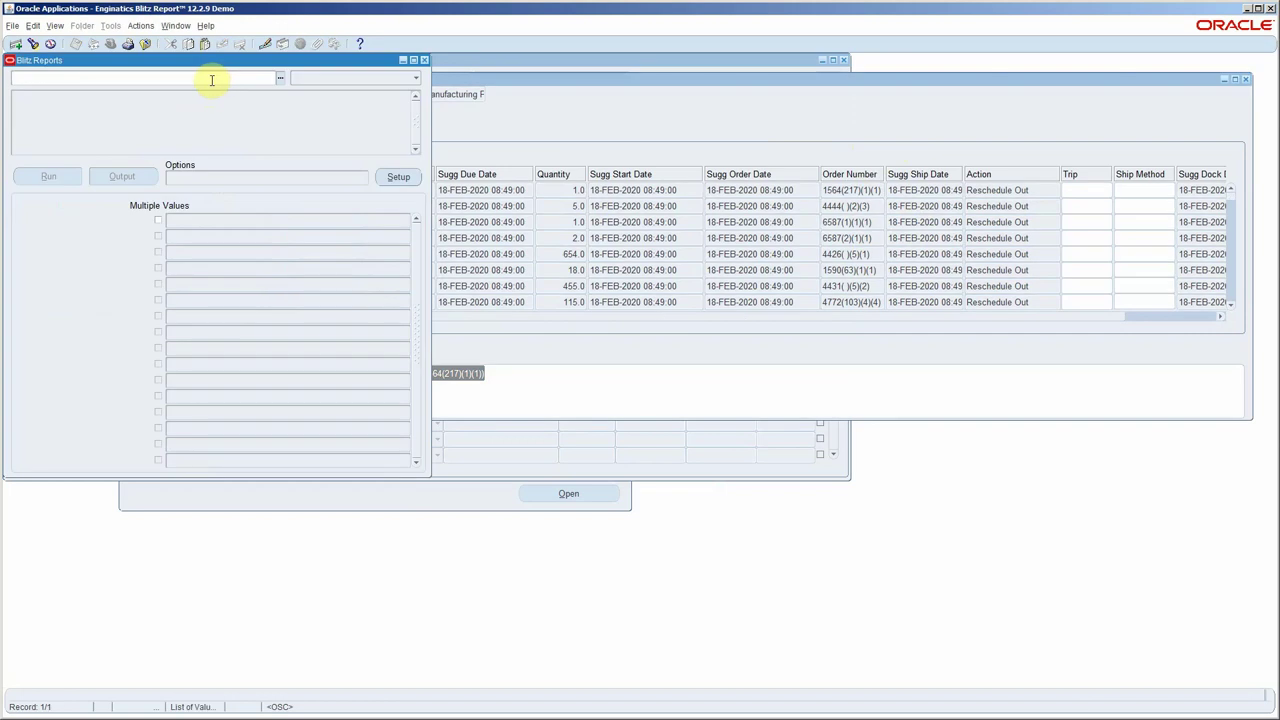
text(asc)
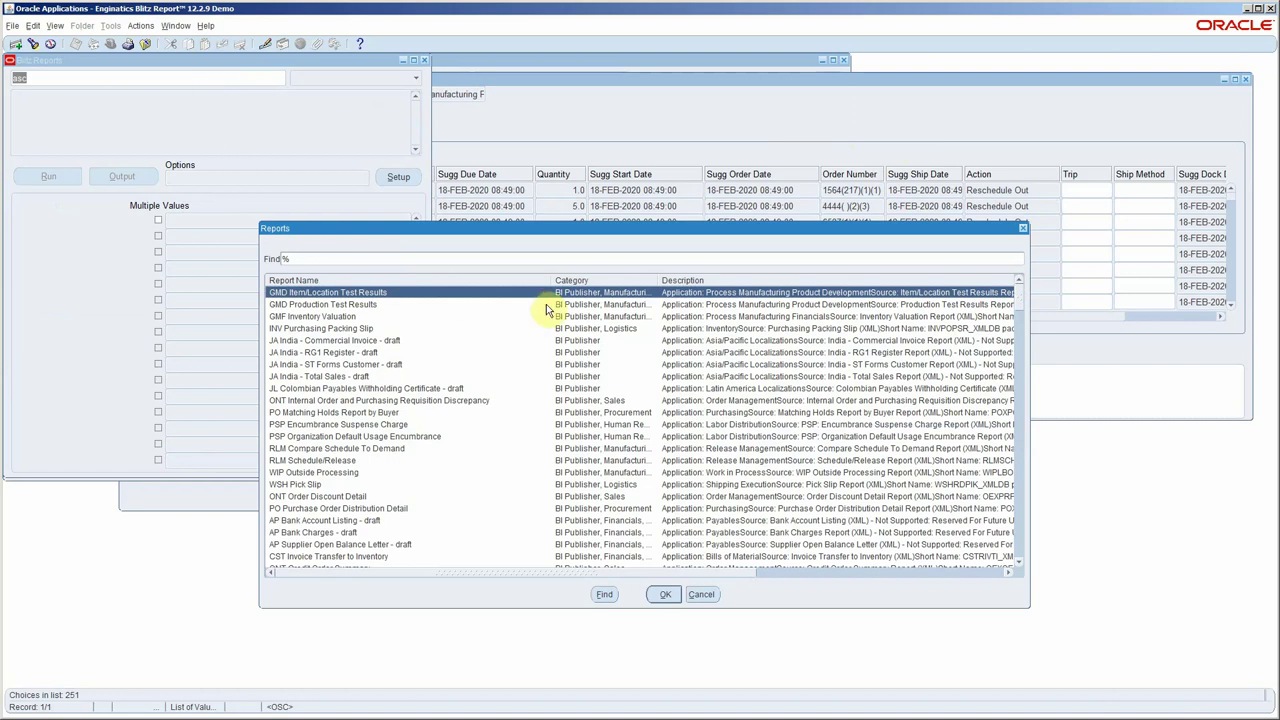
click(1022, 228)
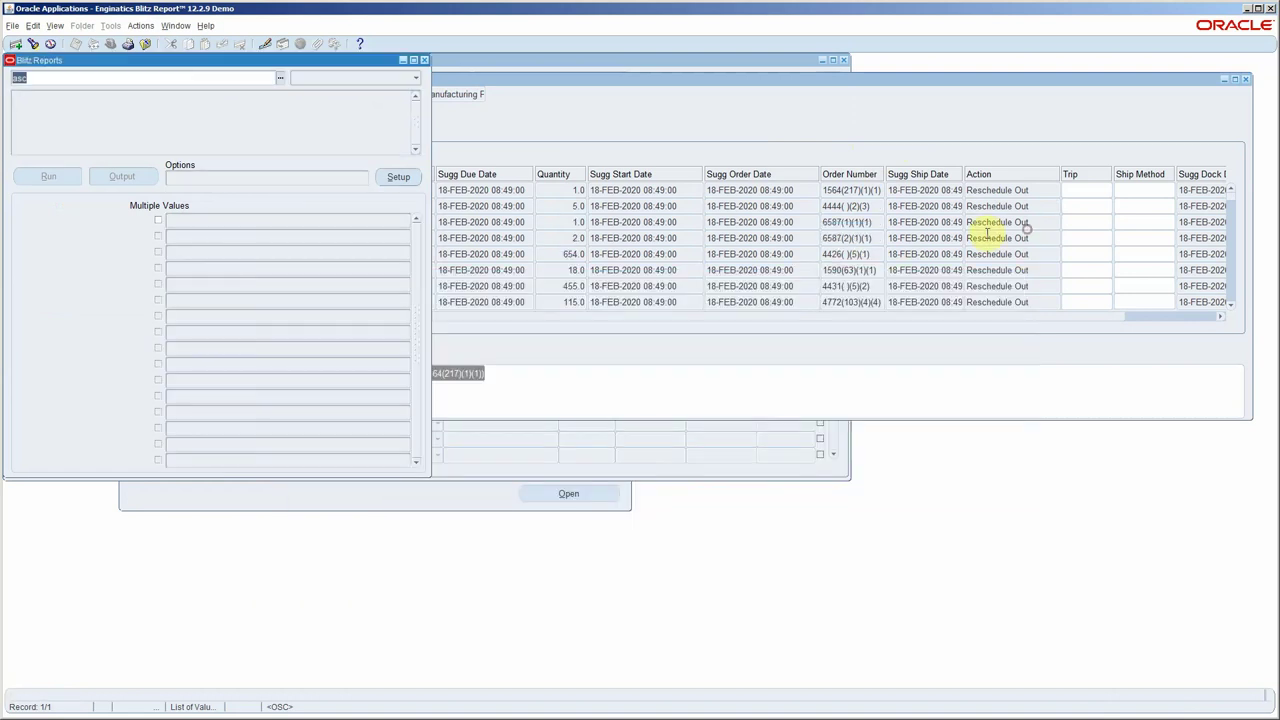
key(BackSpace)
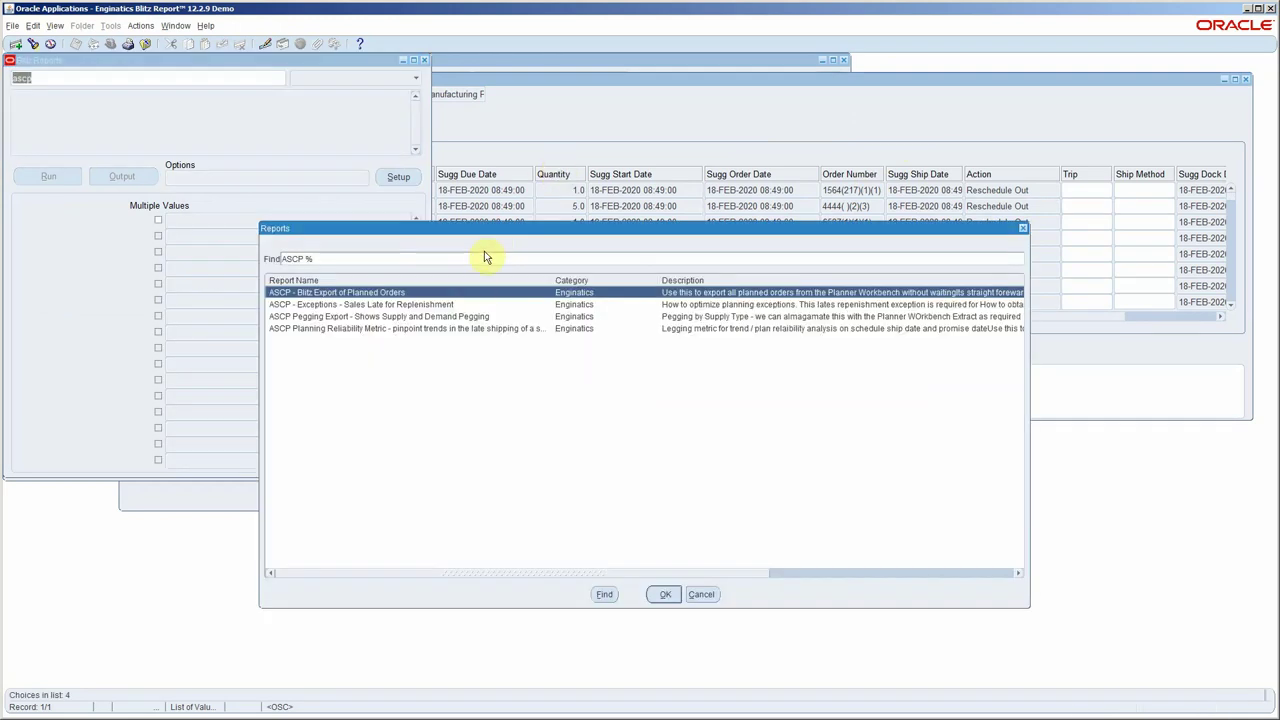
double_click(424, 305)
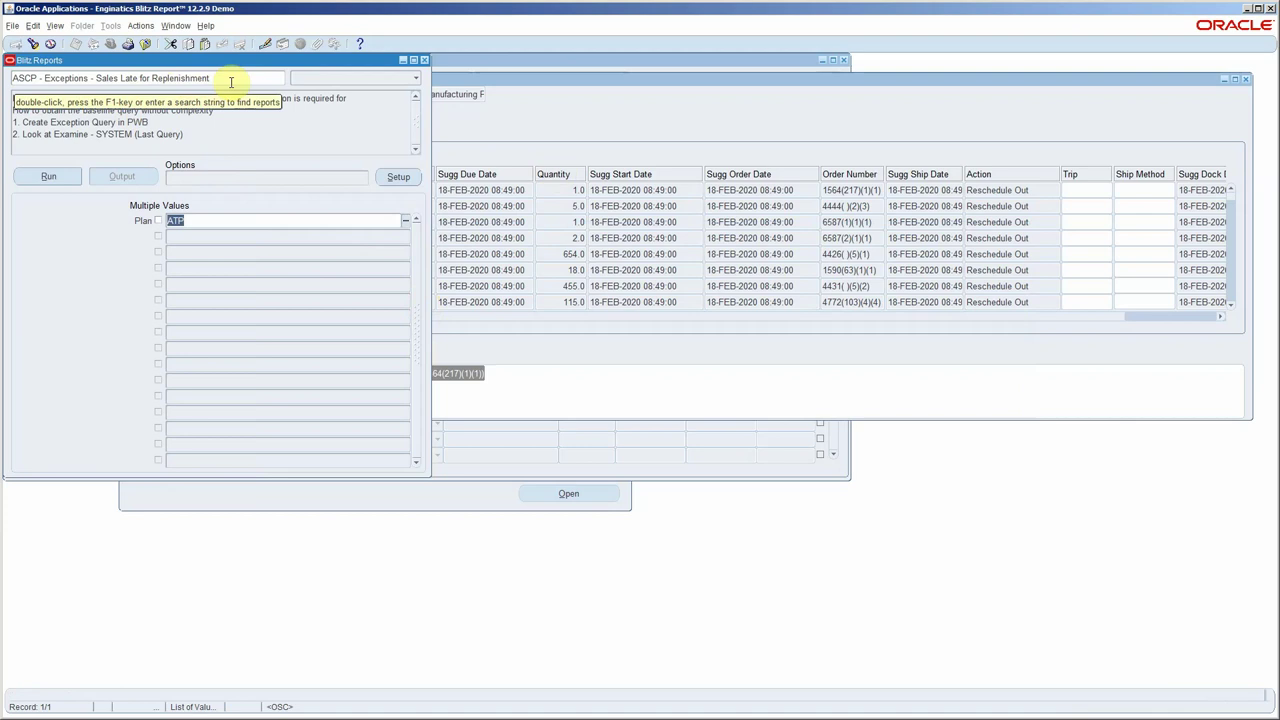
click(230, 83)
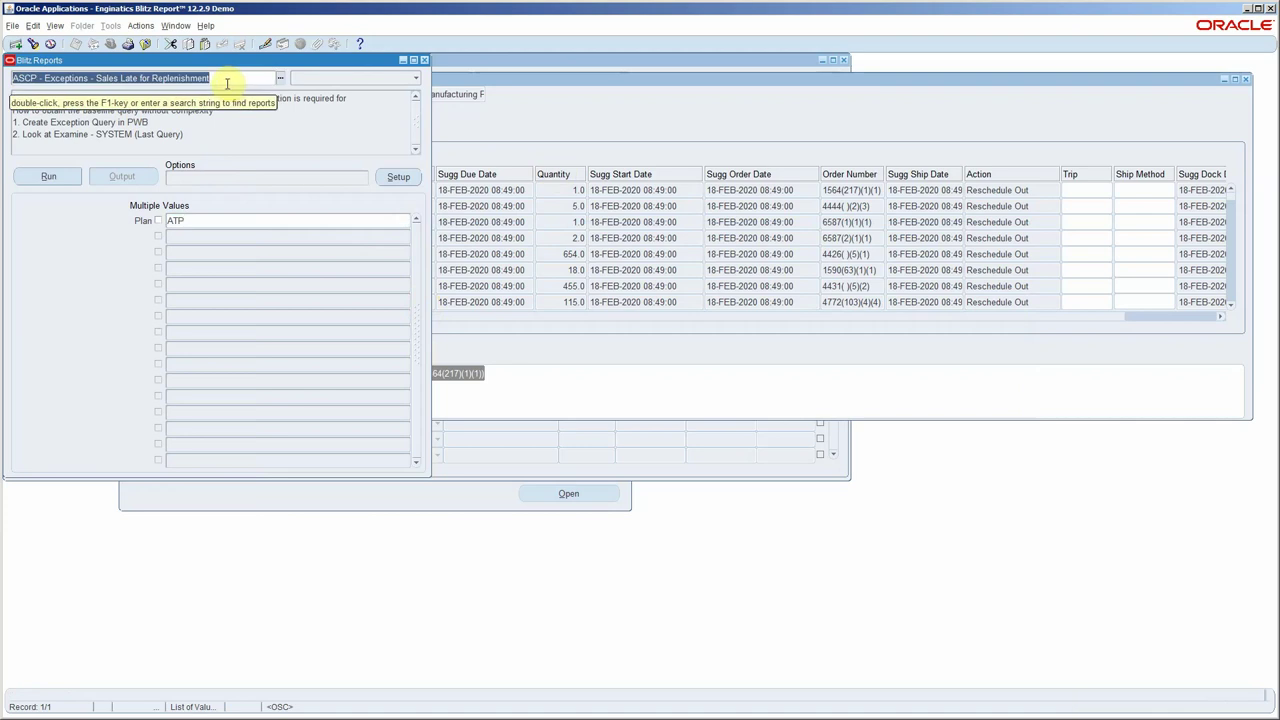
Run Sales Late for Replenishment, review its six exception rows in Excel, and return to Oracle
click(78, 177)
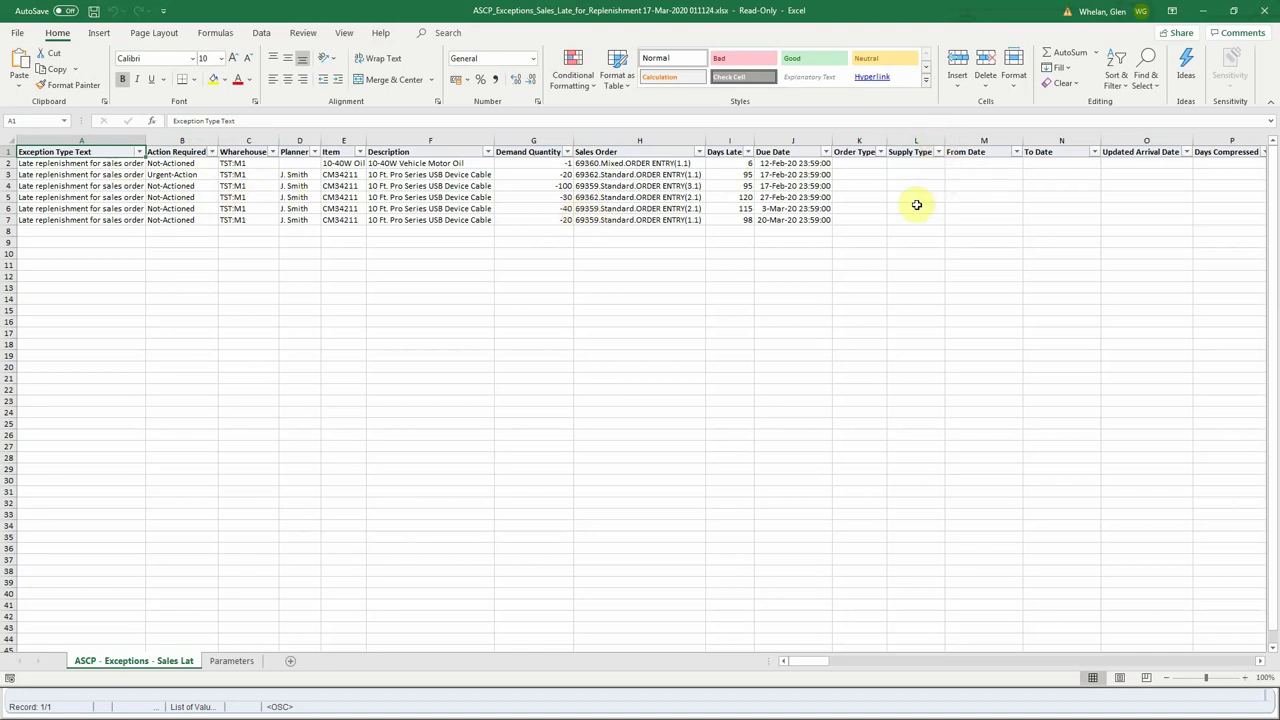
key(alt+Tab)
key(alt+Tab)
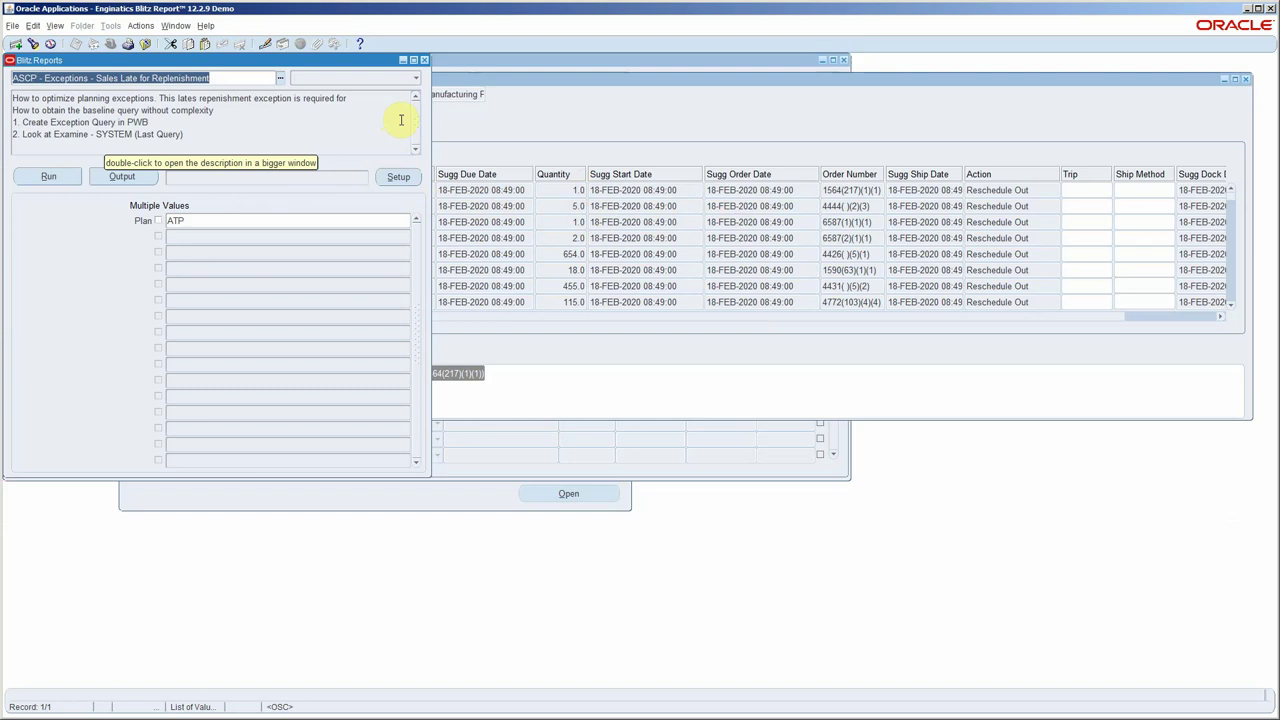
Close the Blitz Reports run window and bring up the planner Navigator
click(414, 60)
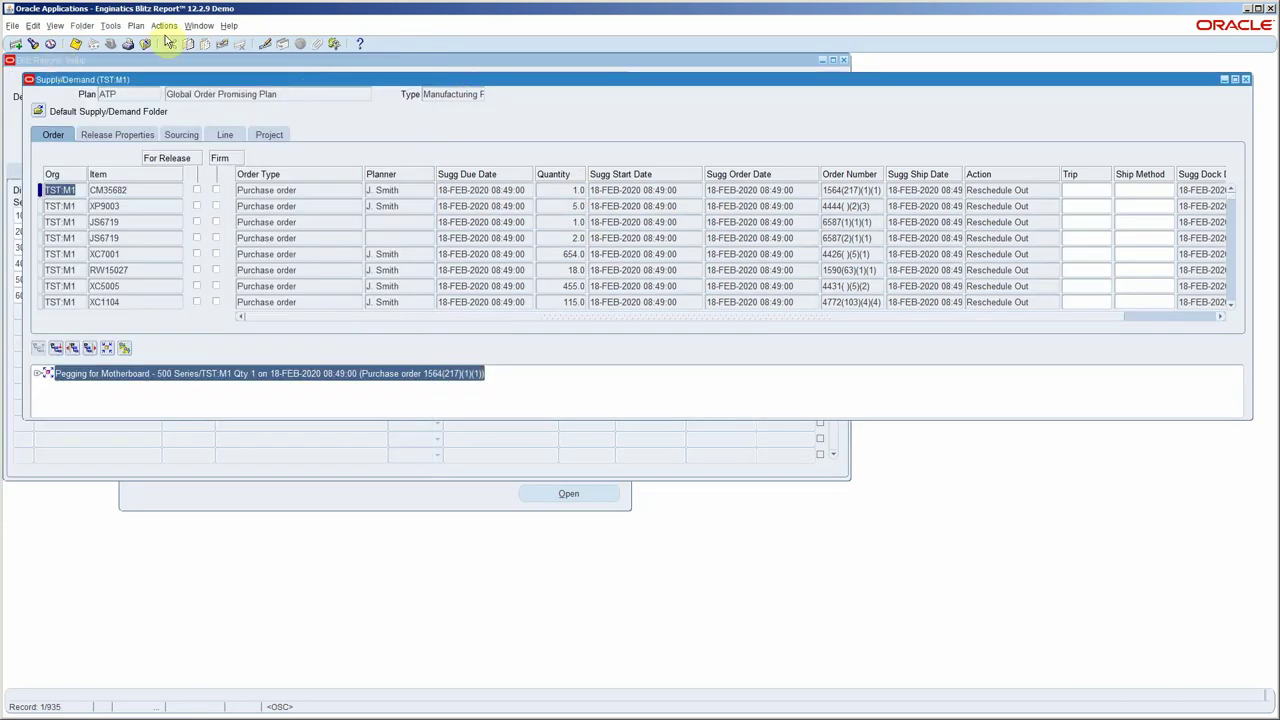
click(198, 25)
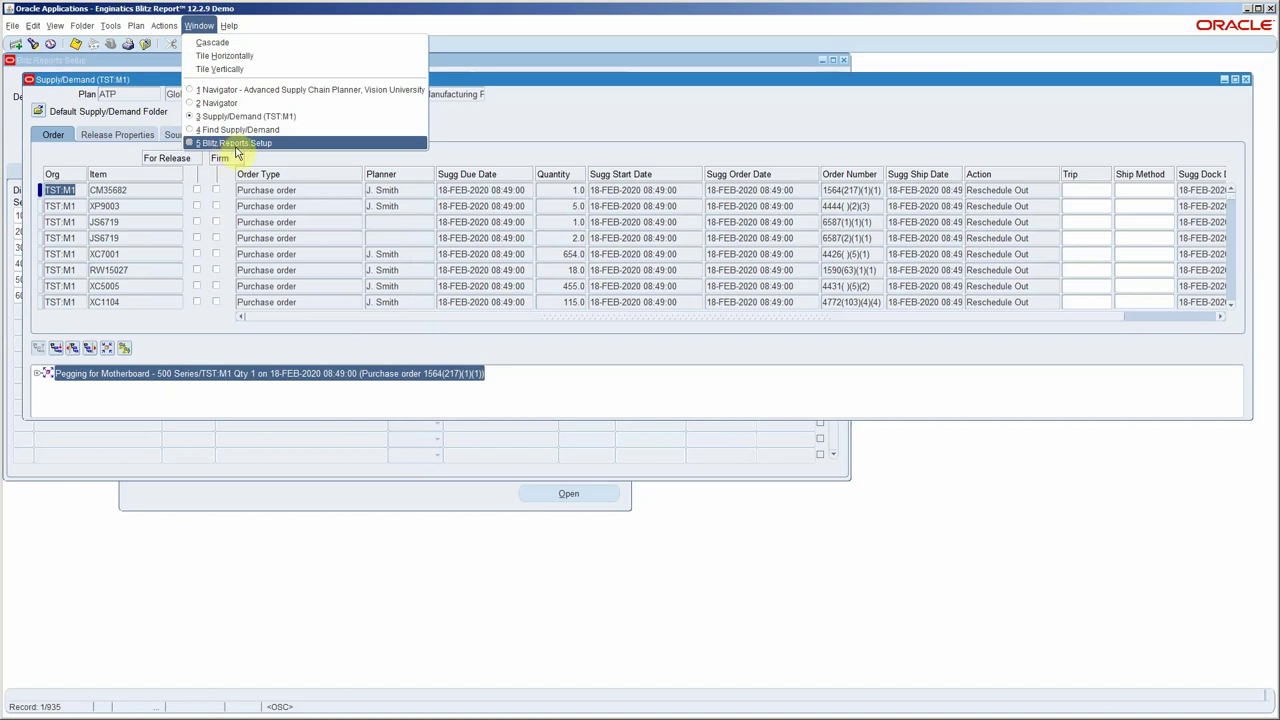
click(248, 116)
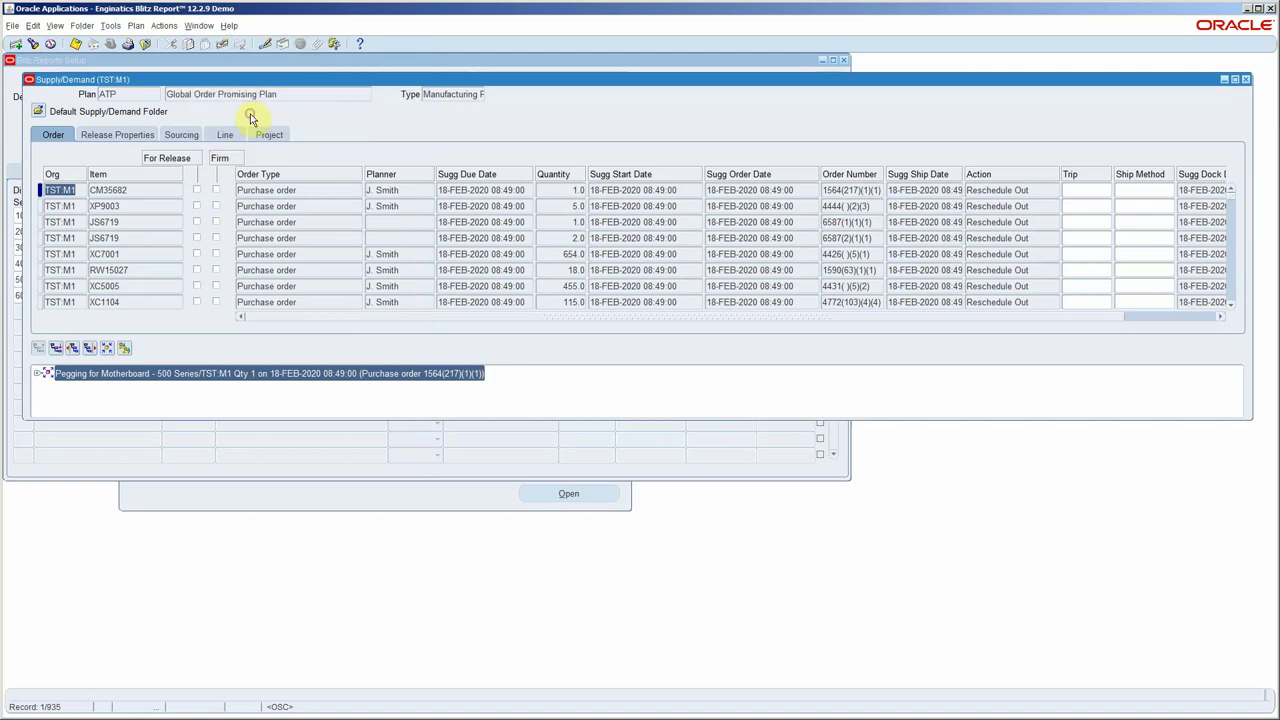
click(198, 25)
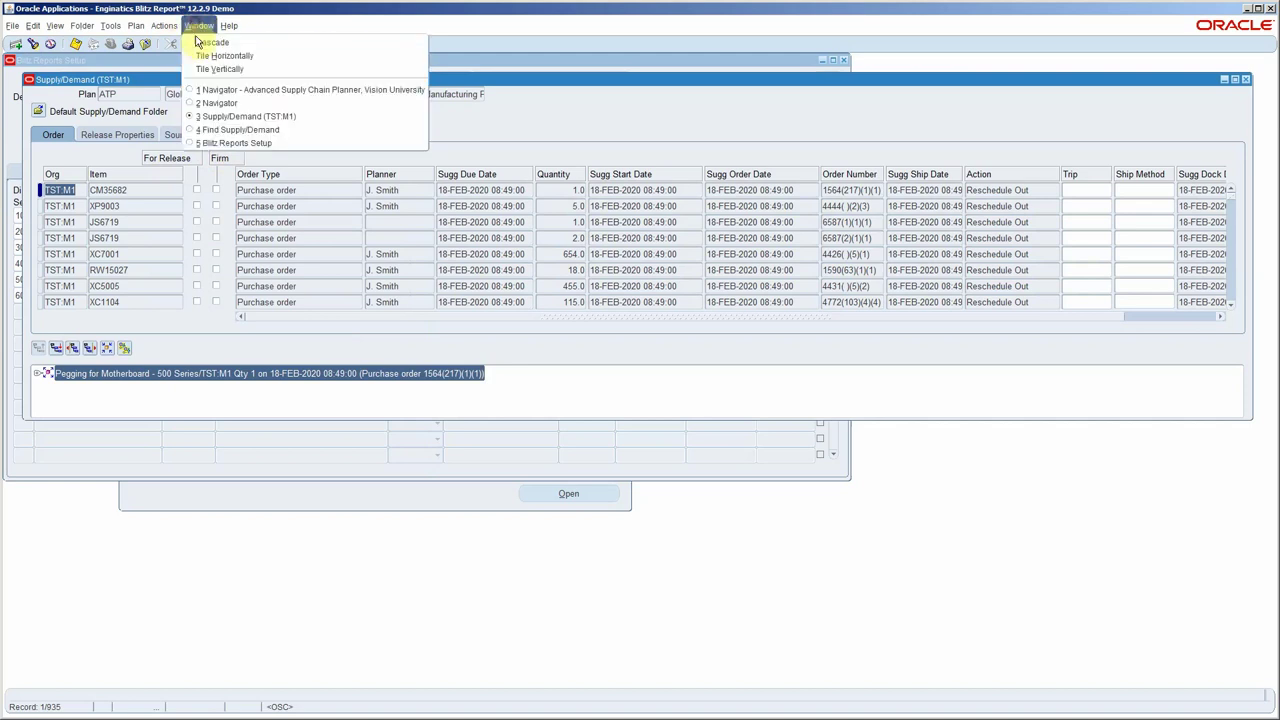
click(228, 90)
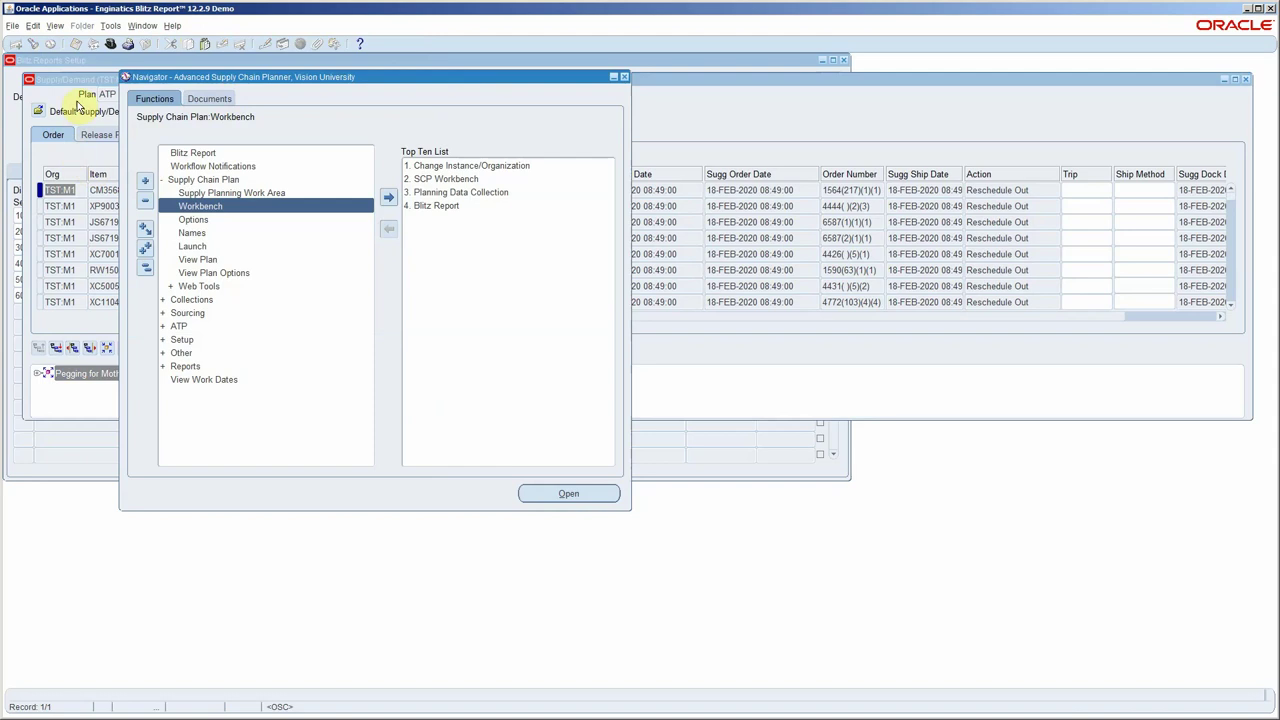
Minimize the Blitz Reports Setup window and close the Supply/Demand window
click(55, 61)
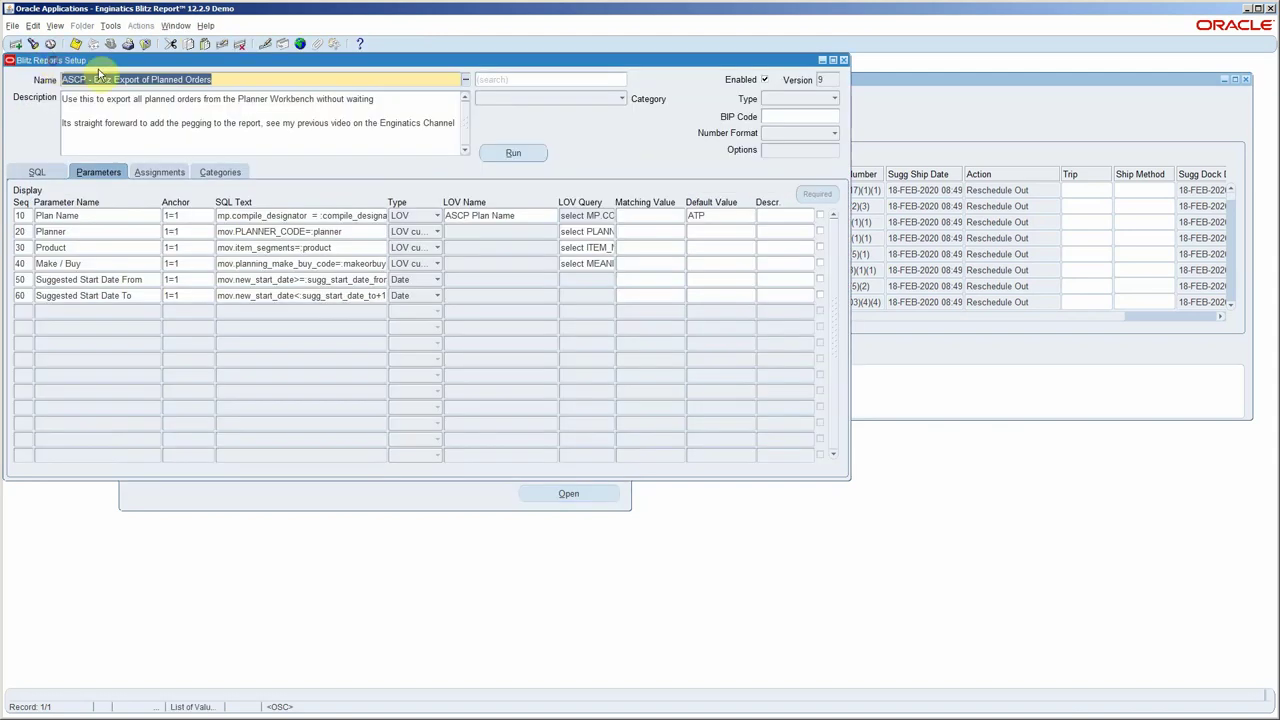
click(823, 60)
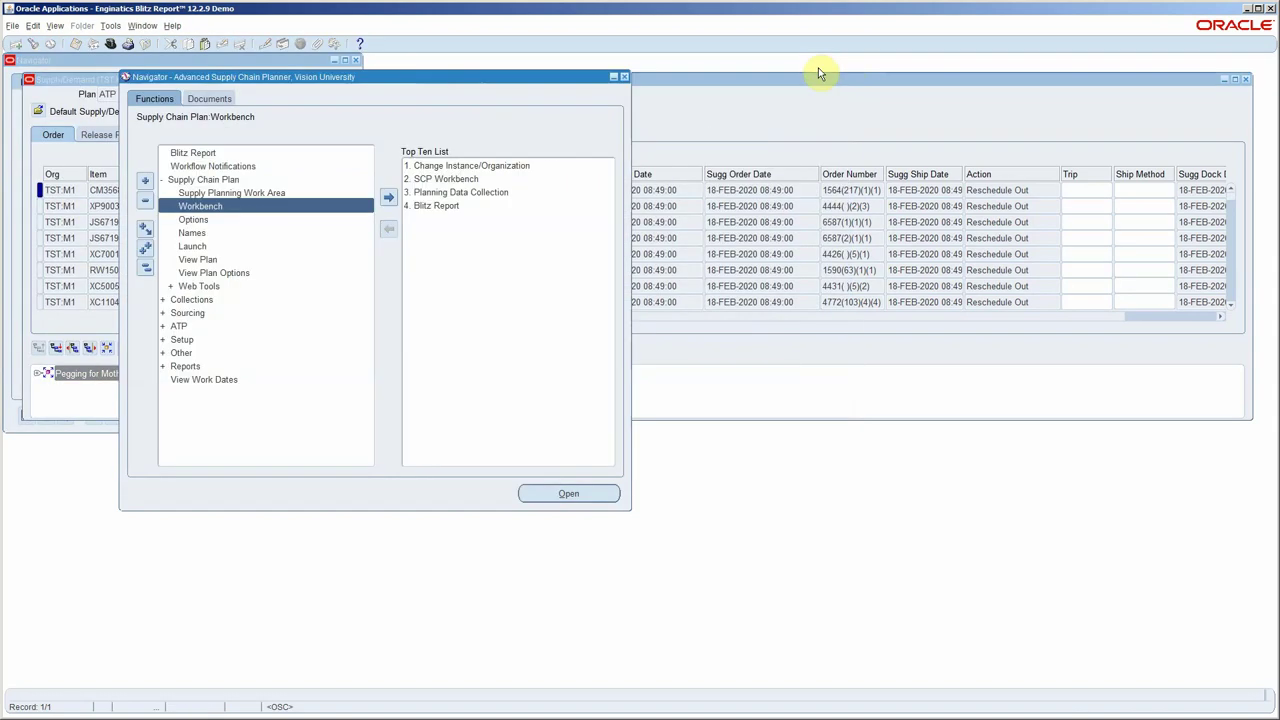
click(222, 57)
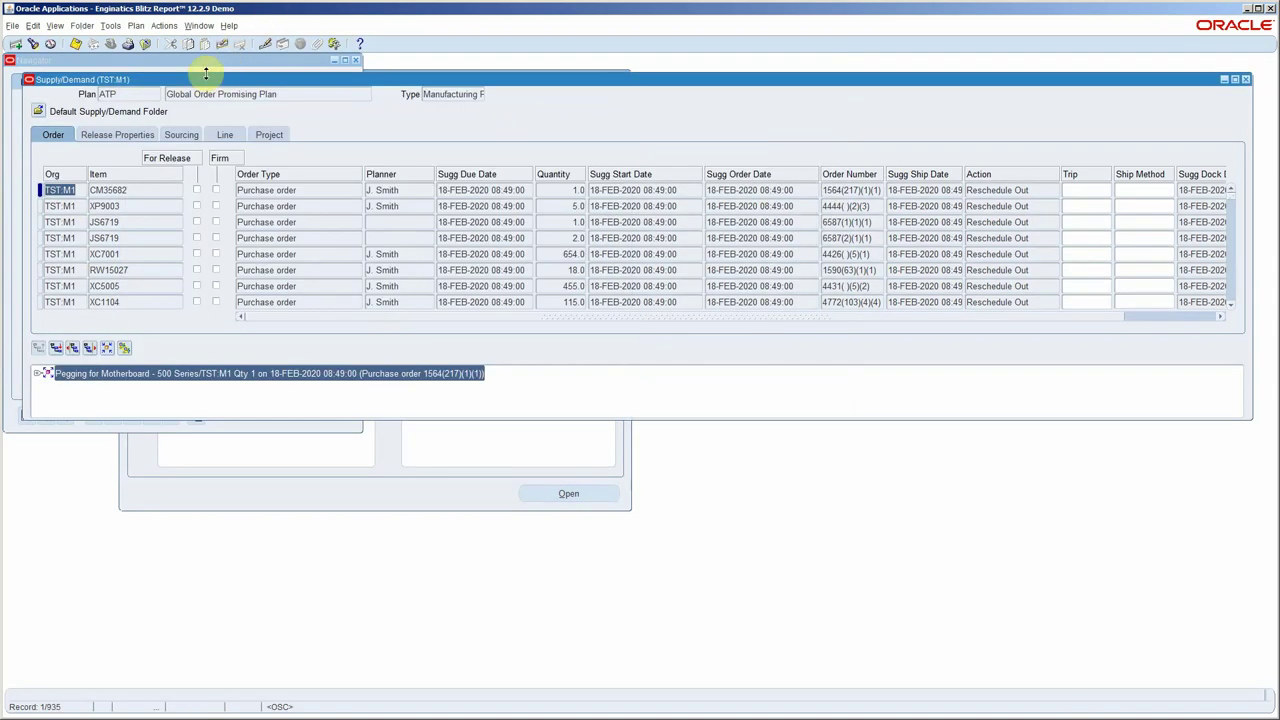
click(1246, 78)
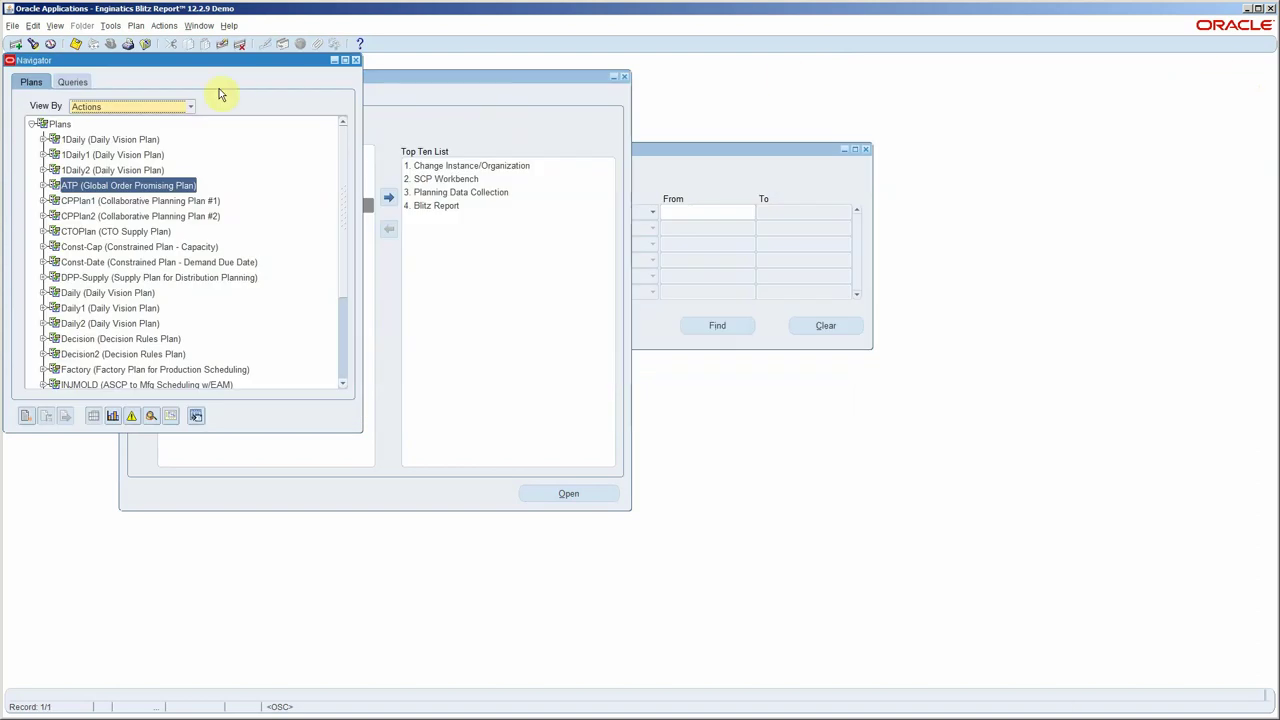
Run the saved personal 'Test' late-replenishment exception query from the Queries list
click(88, 84)
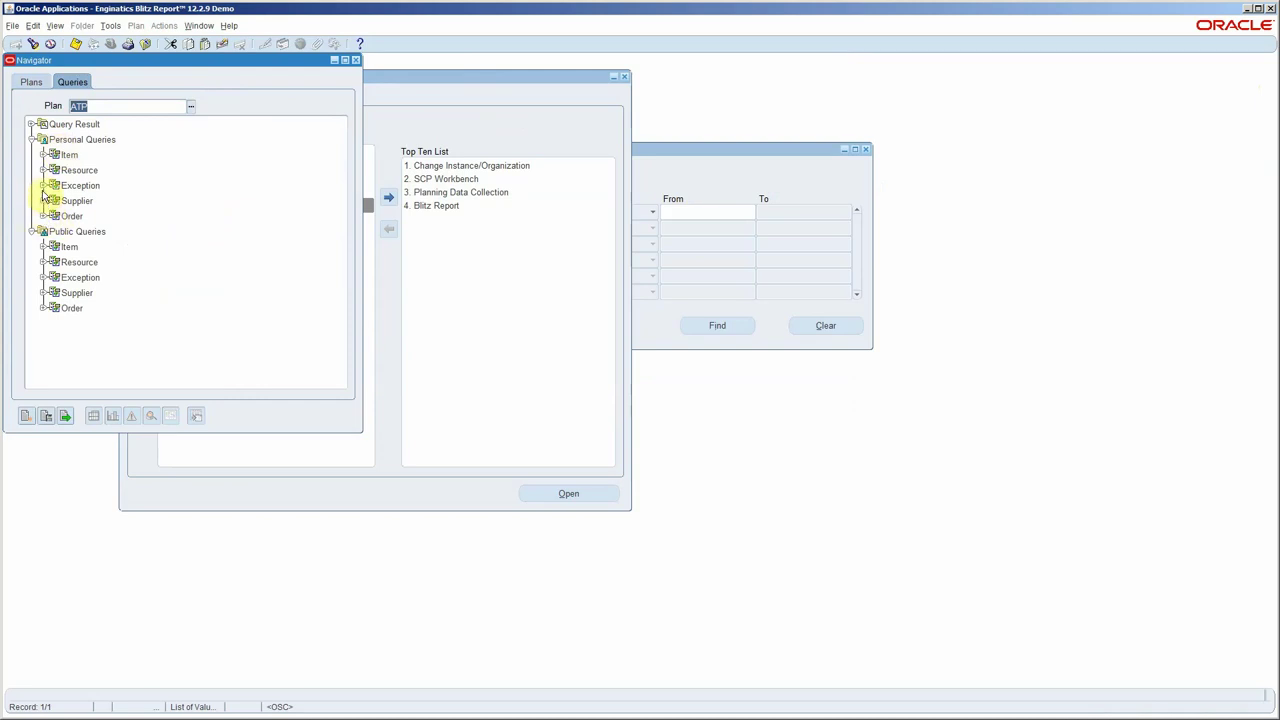
click(43, 186)
click(80, 201)
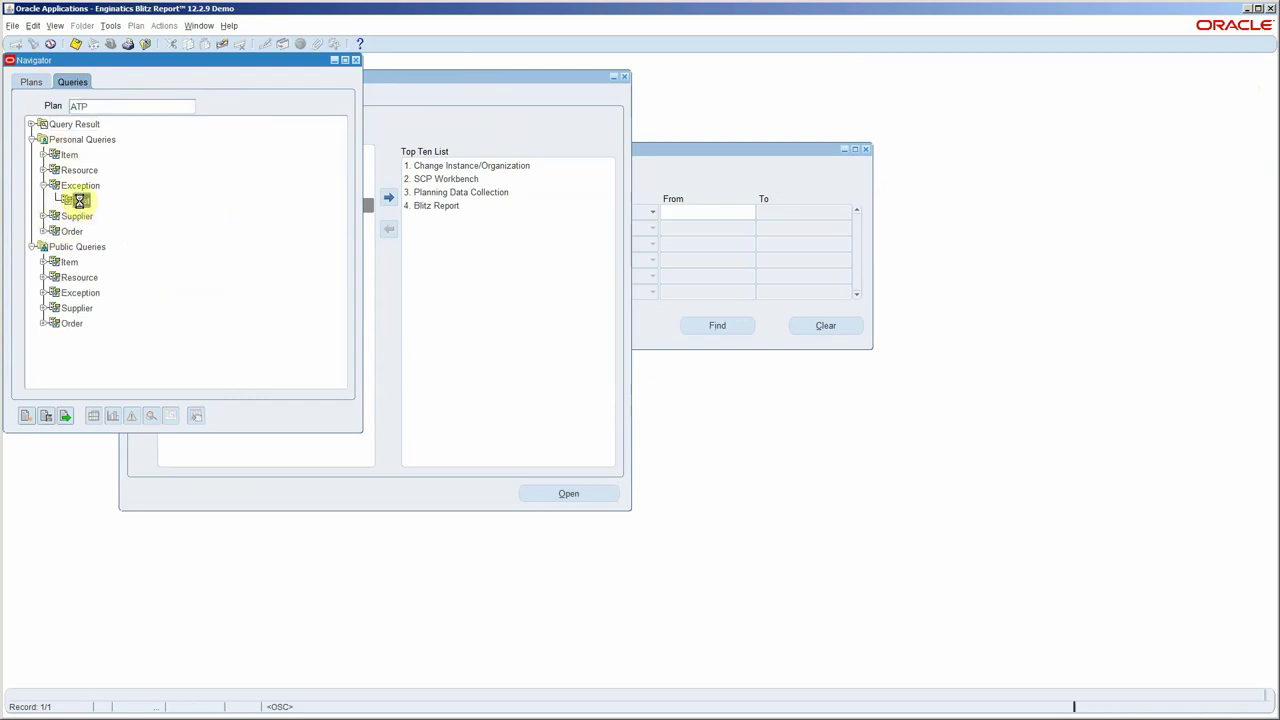
right_click(80, 201)
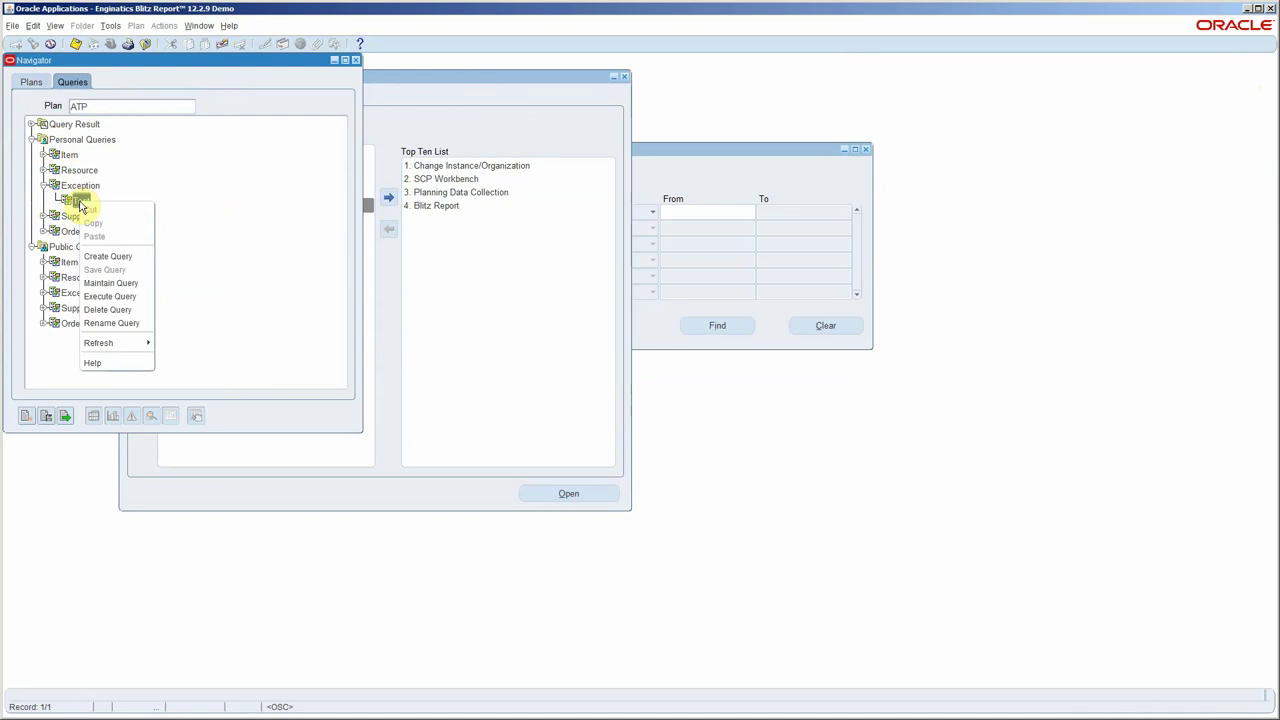
click(118, 283)
click(200, 180)
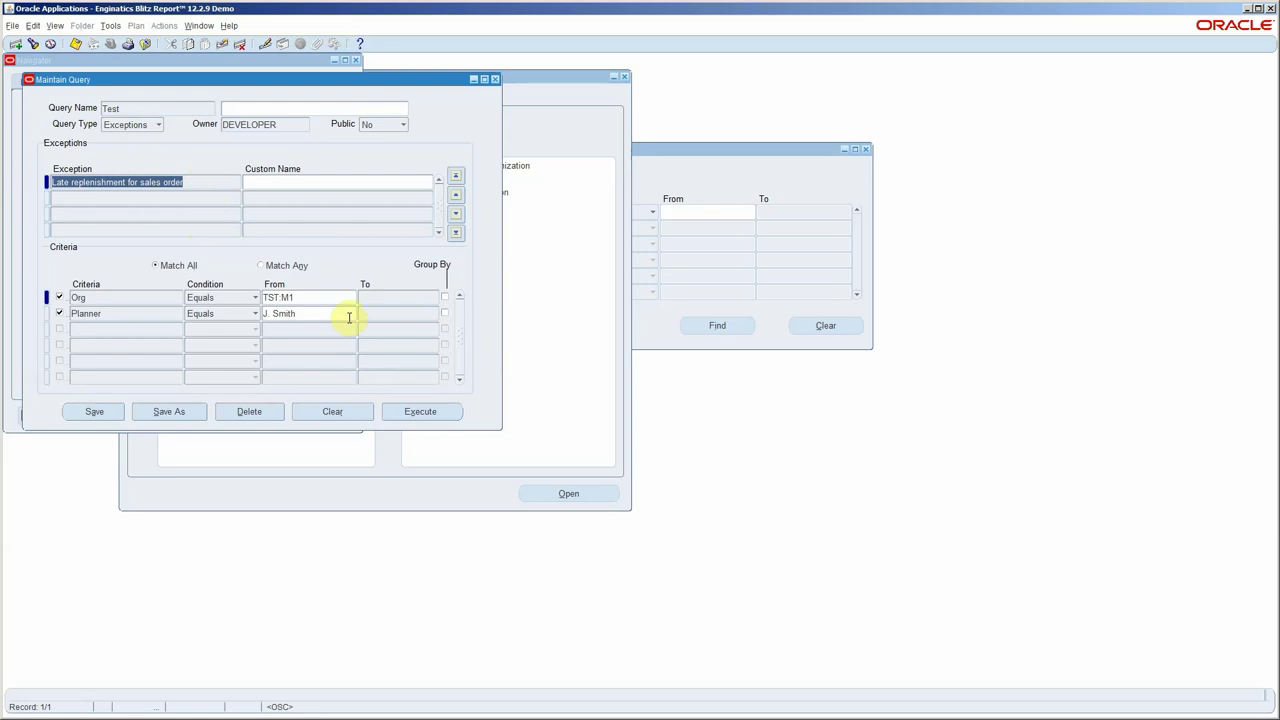
click(428, 410)
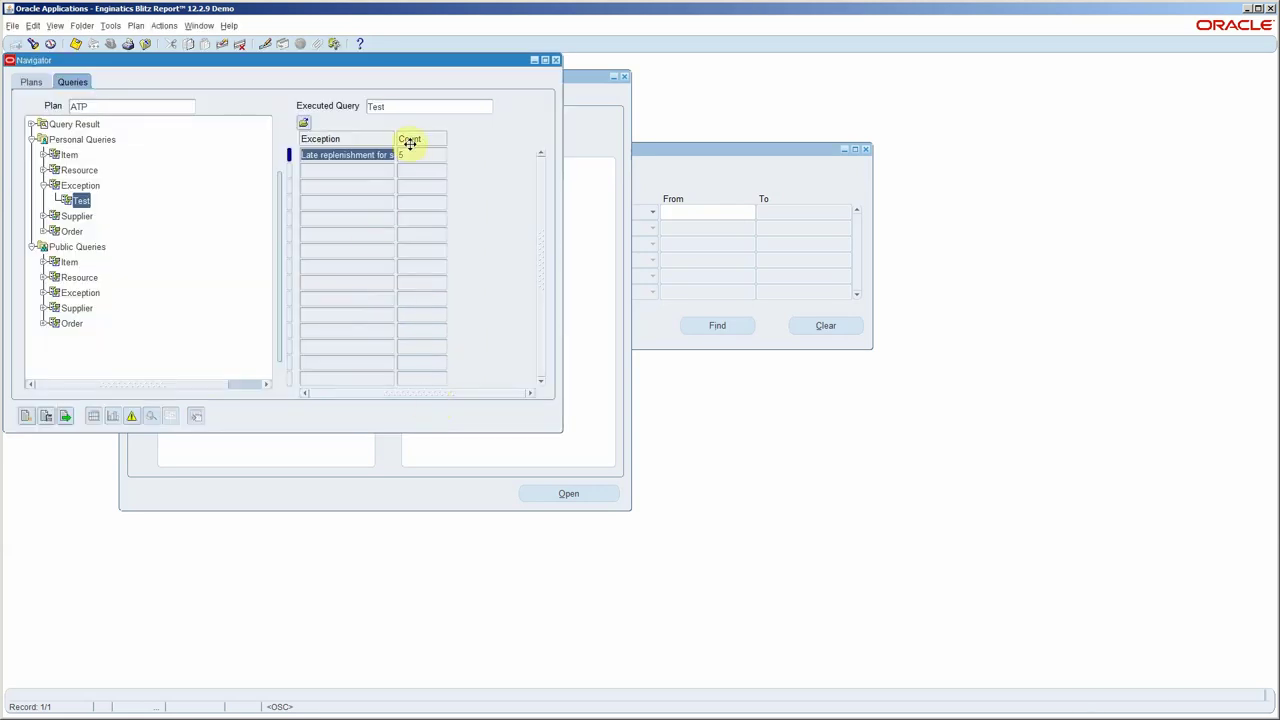
Drill into all 5 late replenishment exceptions and open Supply/Demand for sales order 69362
click(412, 155)
right_click(412, 155)
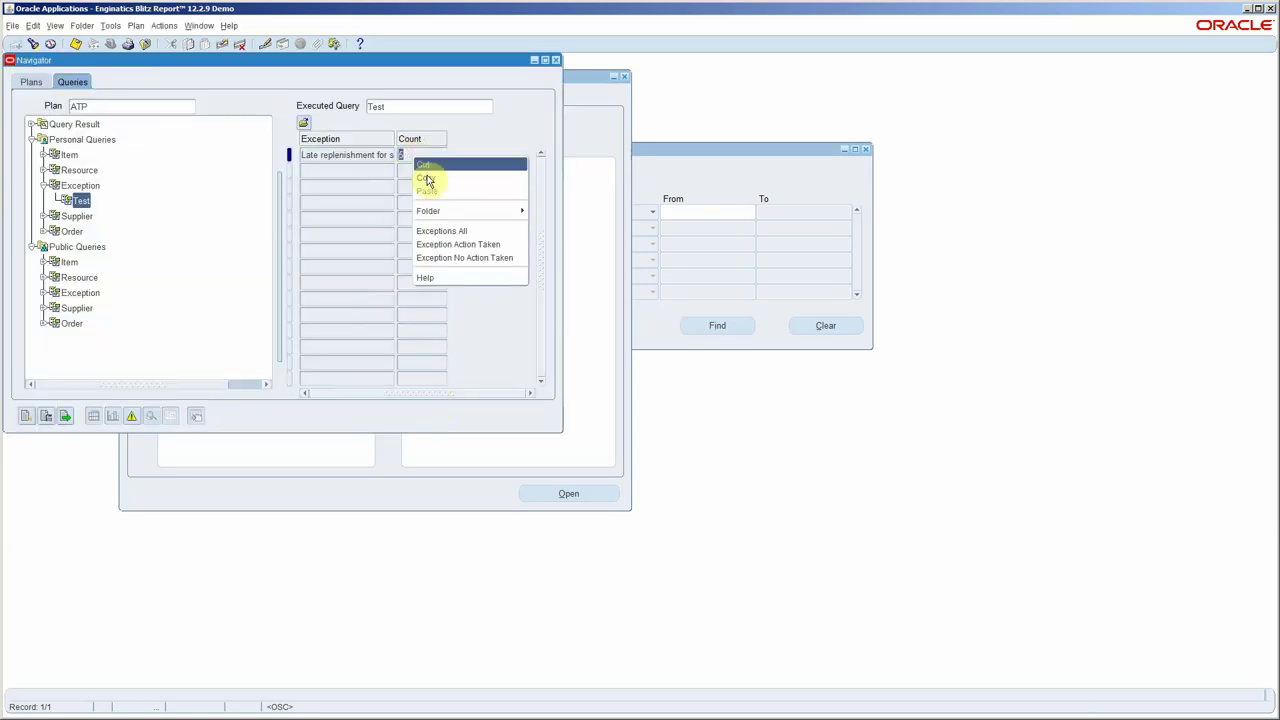
click(472, 232)
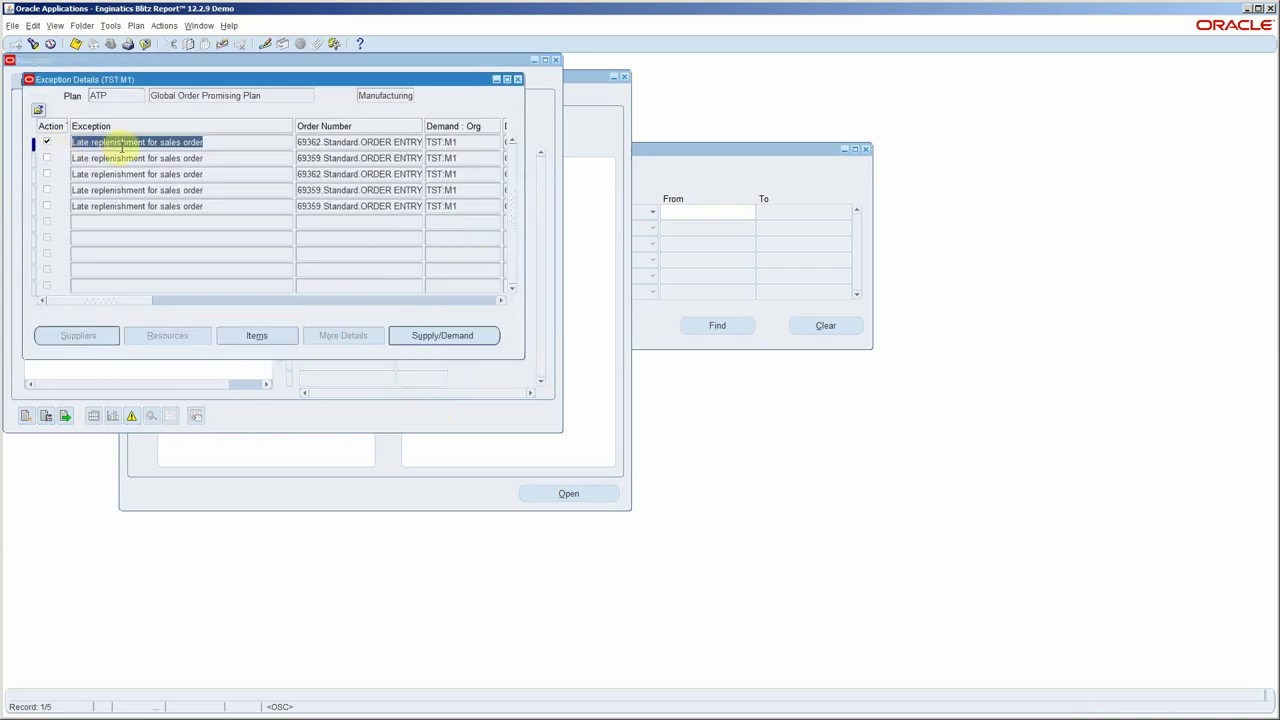
click(416, 335)
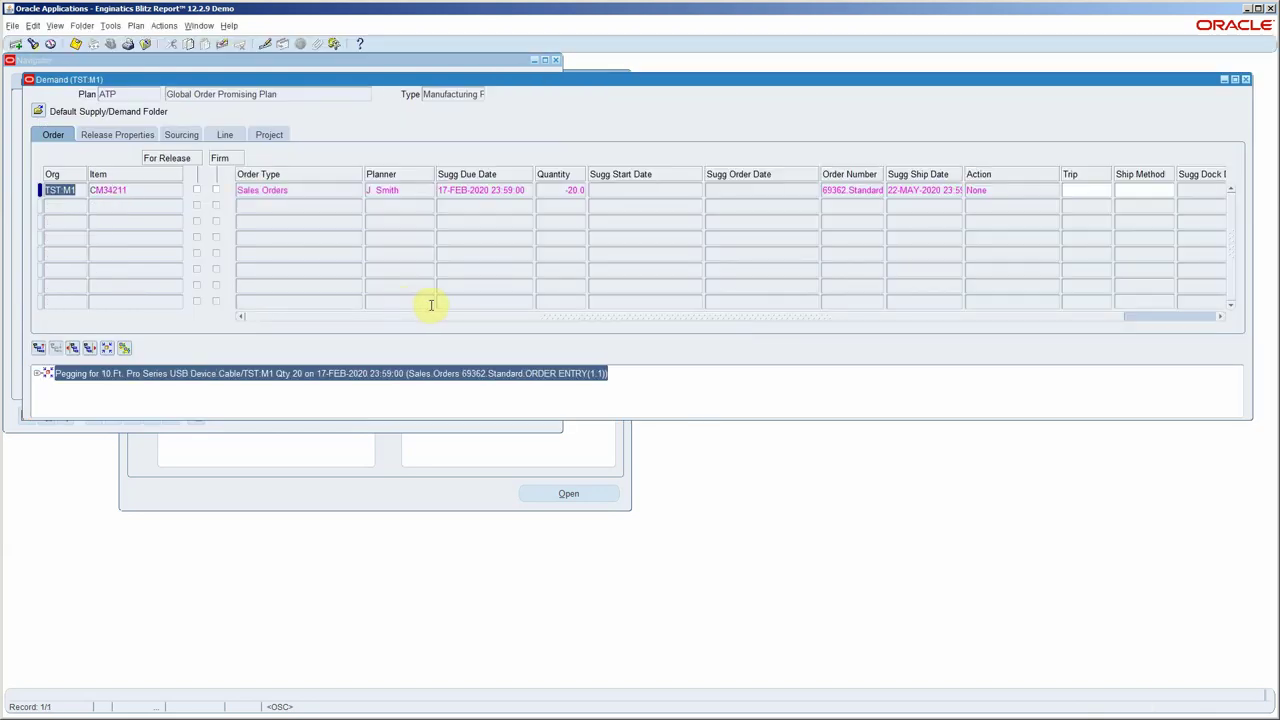
Launch Export Planner Orders (Blitz Report) and search the report list for ASCP reports
click(163, 25)
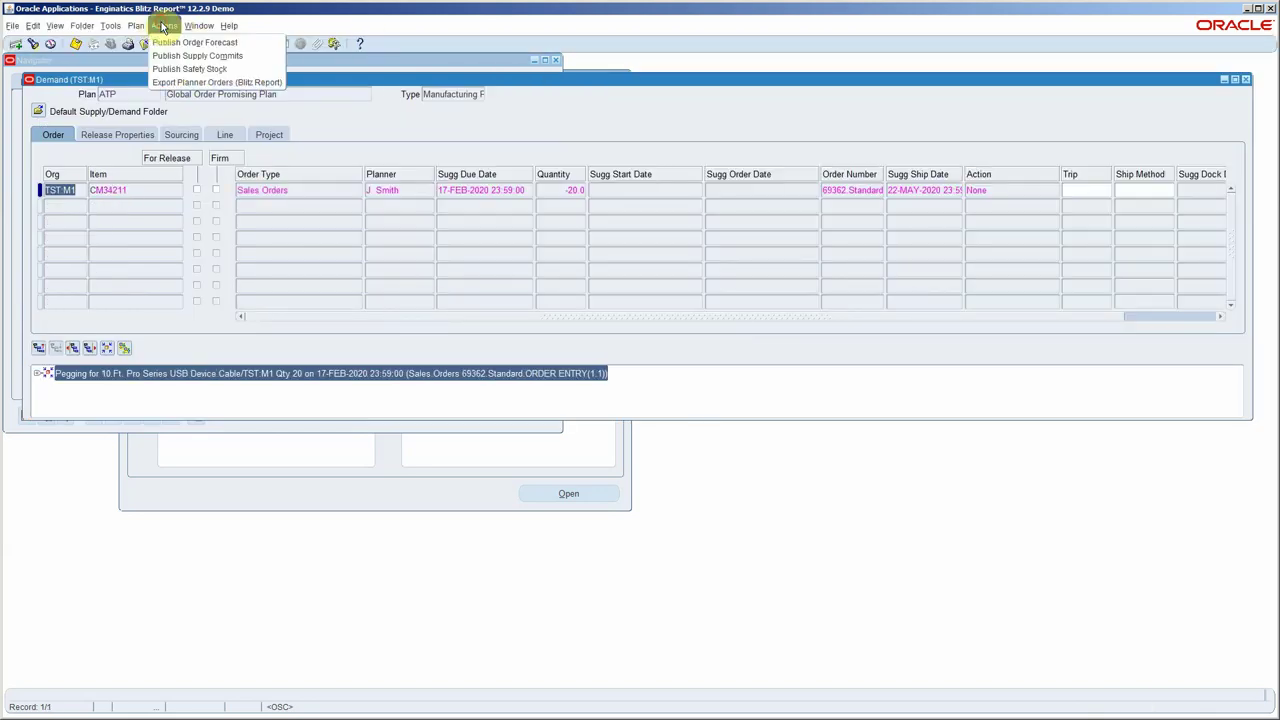
click(205, 82)
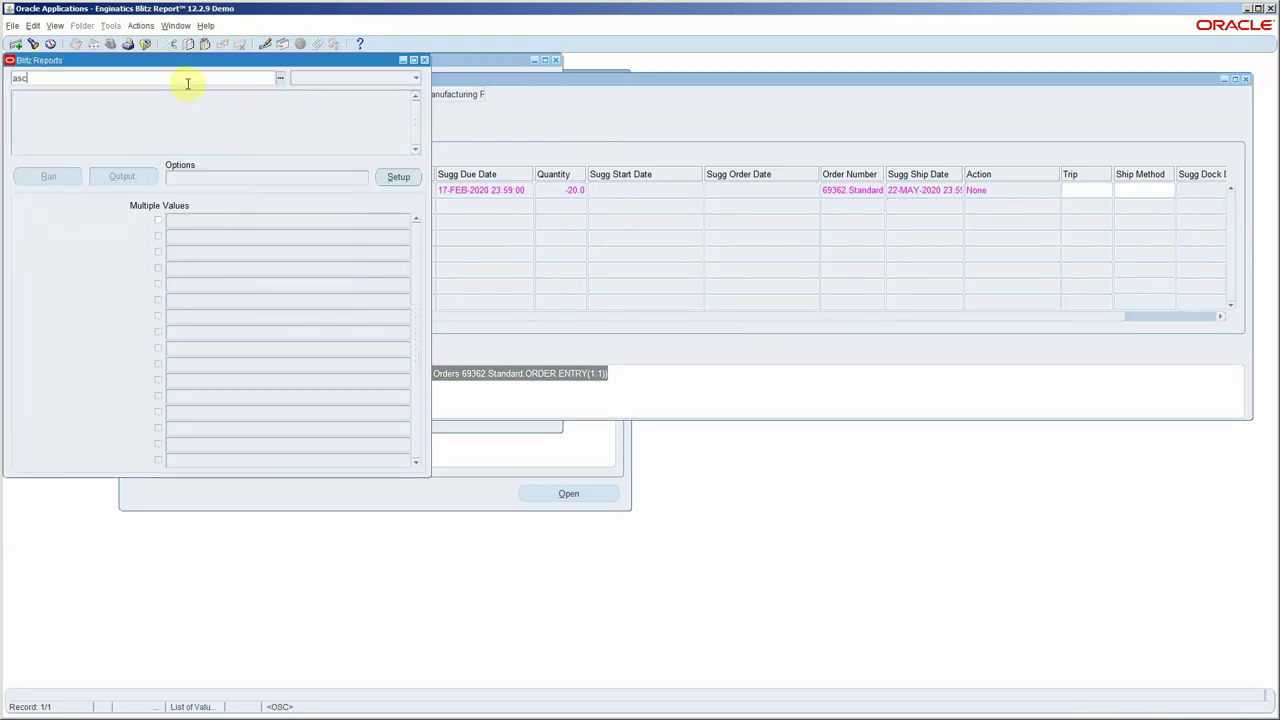
text(p)
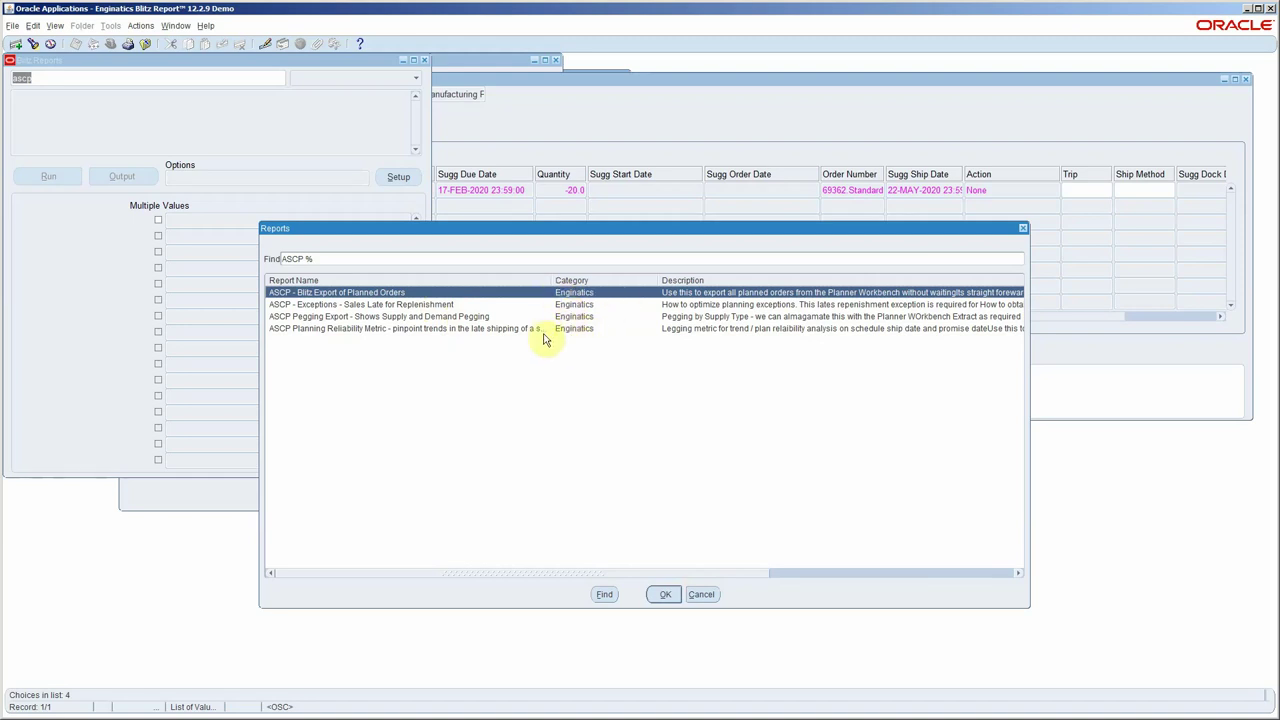
Load the ASCP Planning Reliability Metric report and run it with the default Planner Code
click(545, 333)
double_click(545, 333)
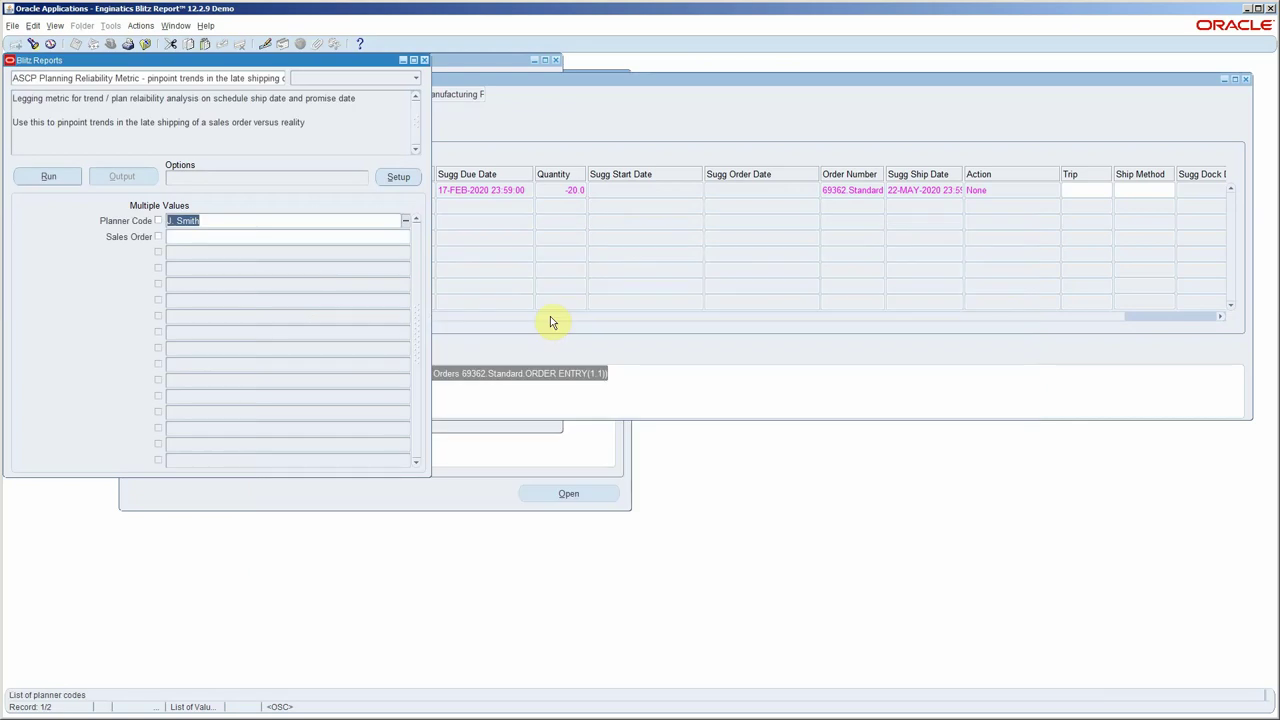
click(48, 178)
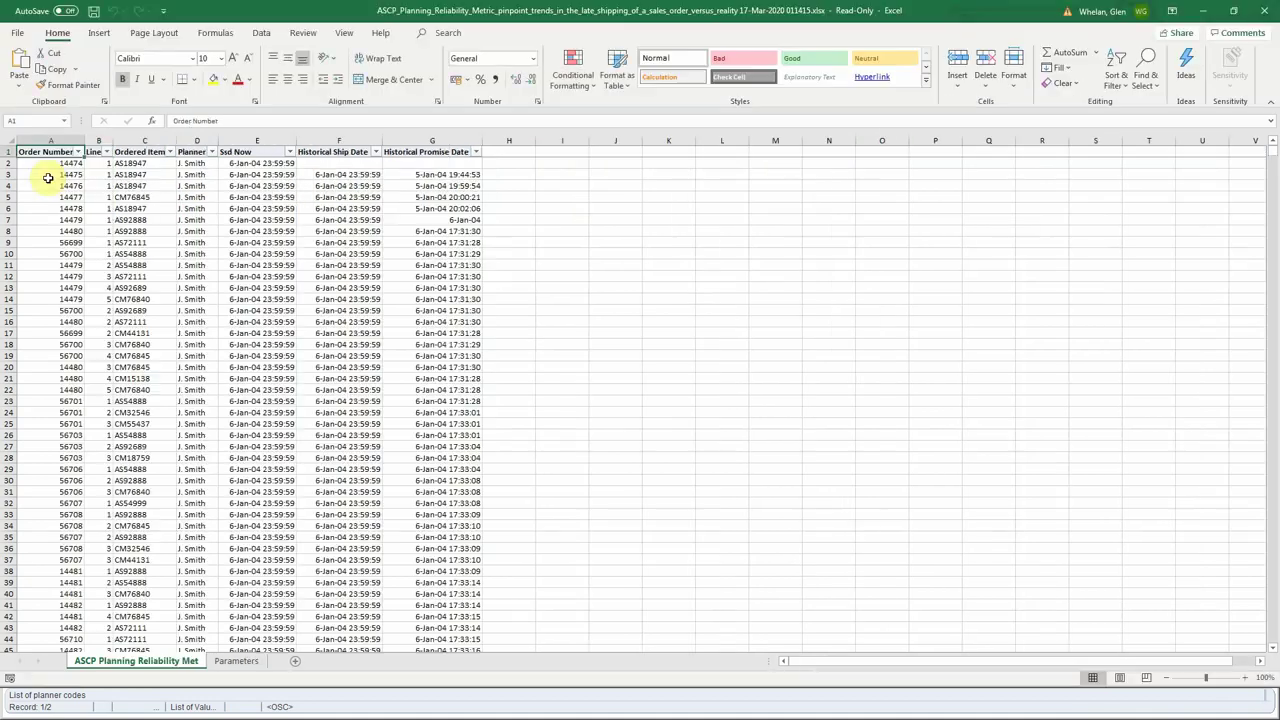
Inspect the Ssd Now, Historical Ship Date and Historical Promise Date columns
click(459, 152)
click(364, 155)
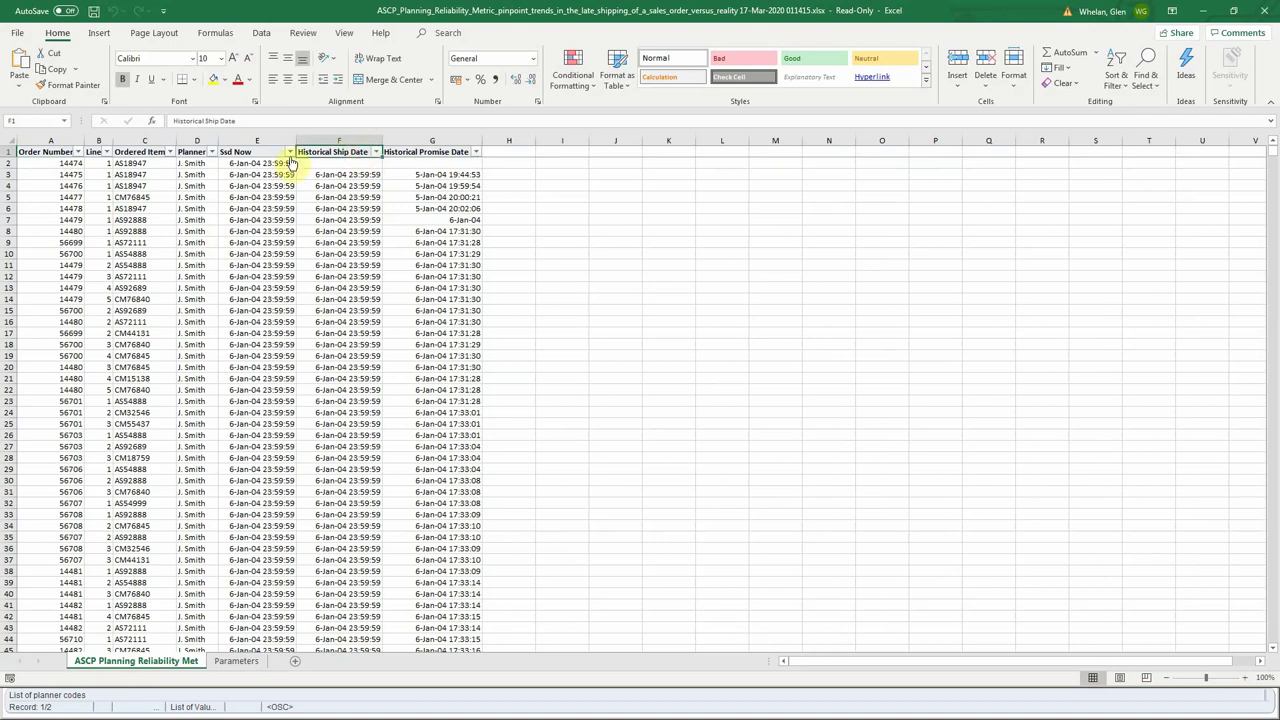
drag(266, 162, 266, 152)
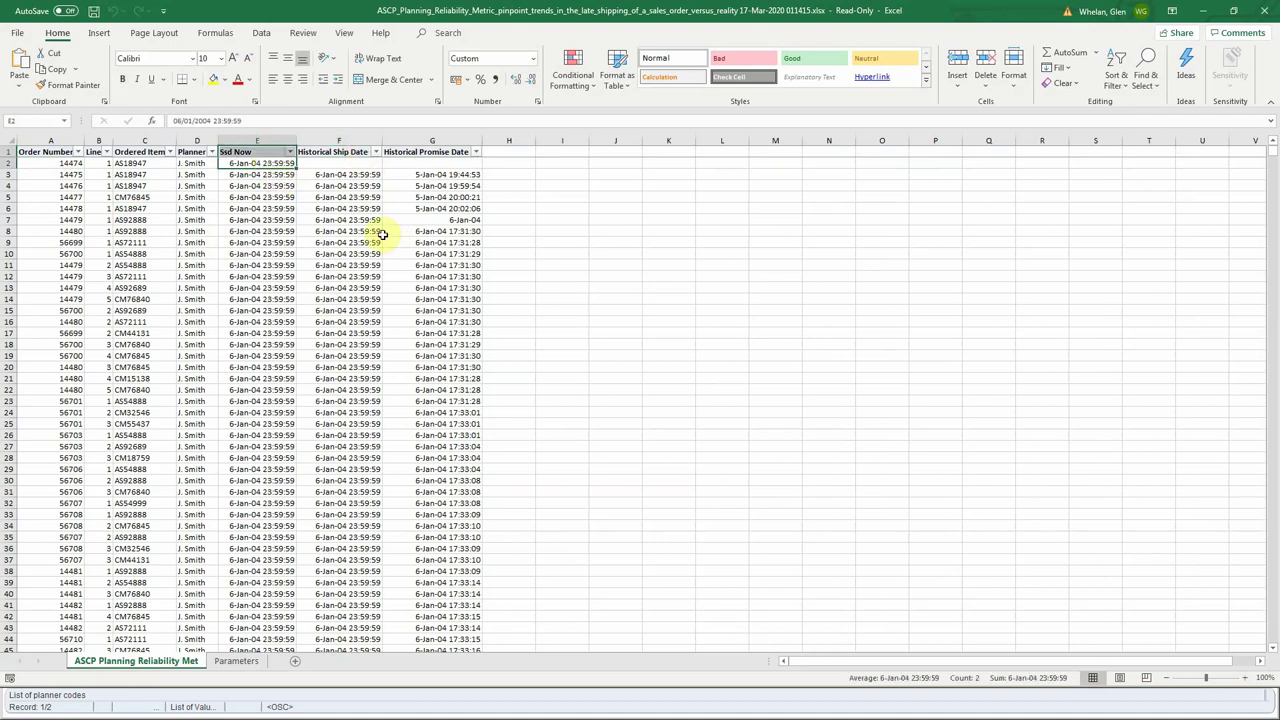
click(270, 153)
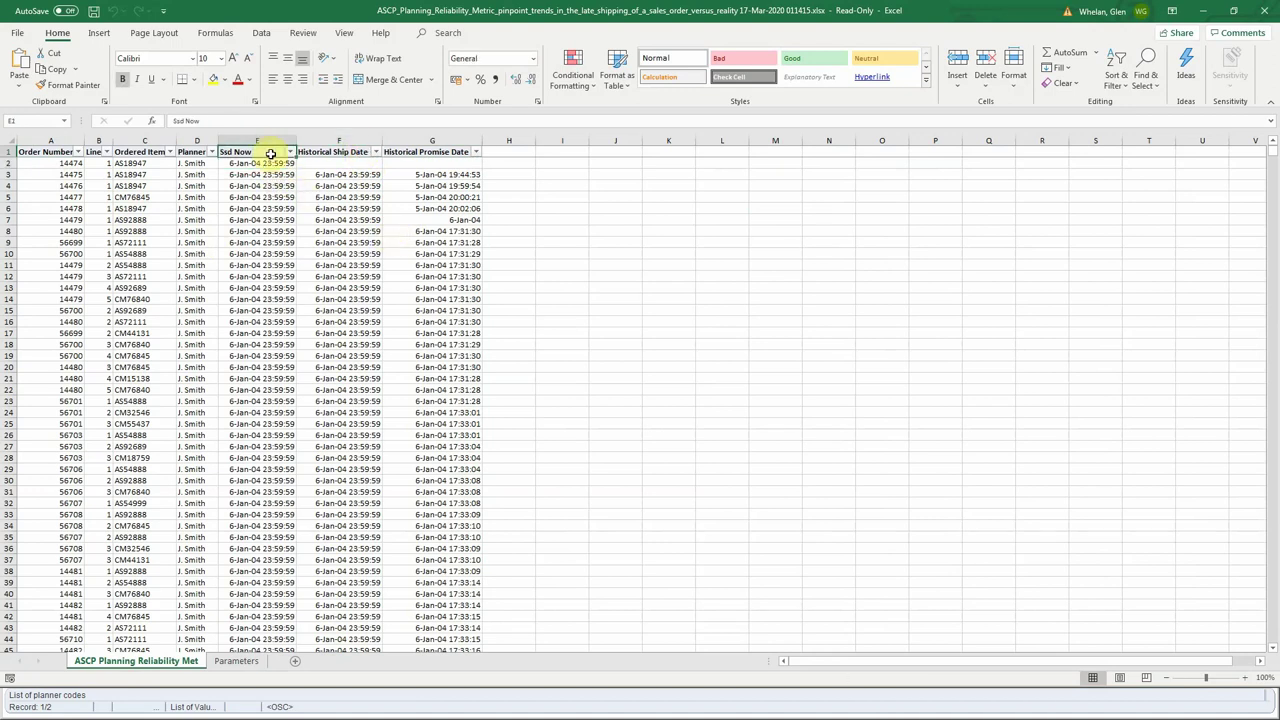
click(312, 152)
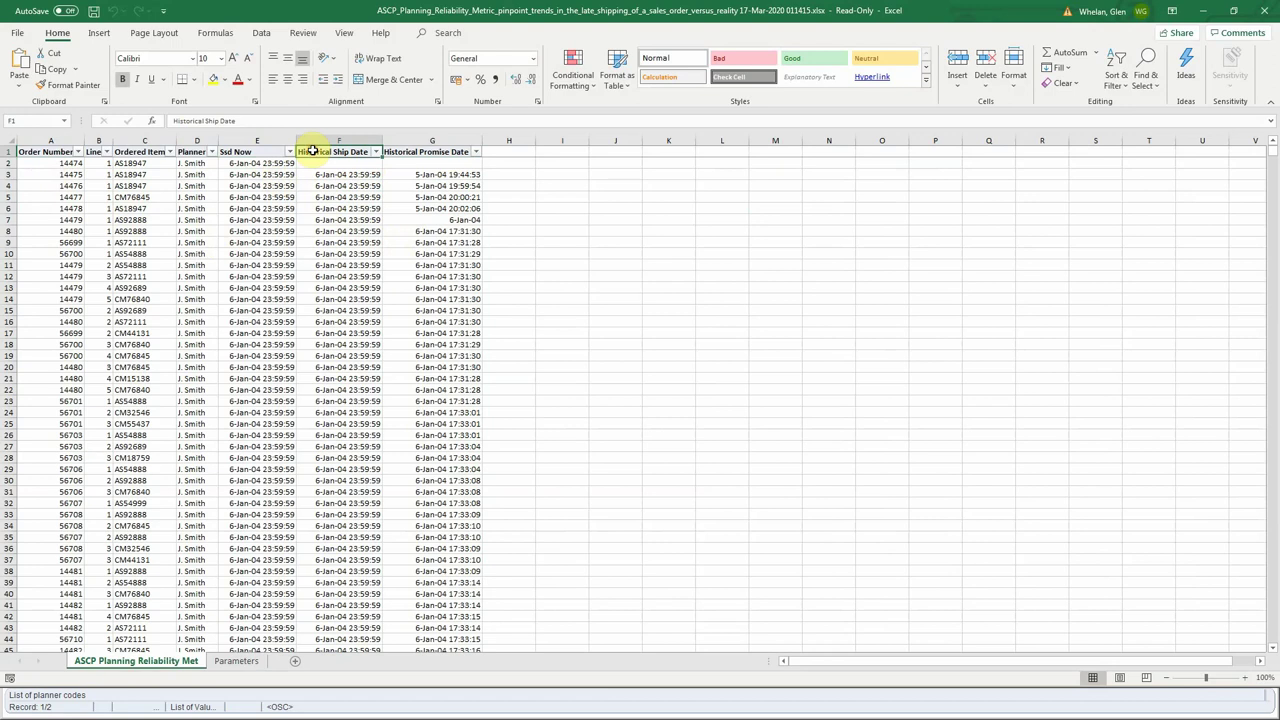
click(403, 152)
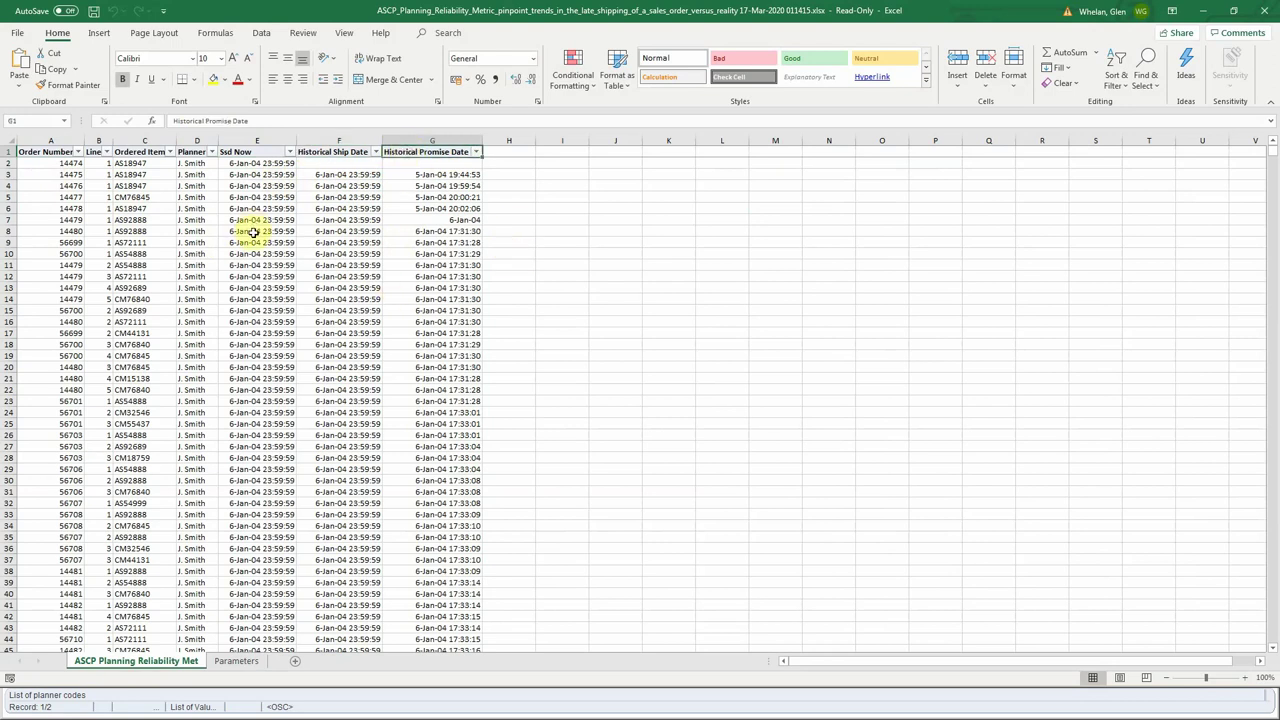
Scroll the sheet and select E179:H182 to compare order 14512's ship and promise dates
scroll(254, 232, down, 20)
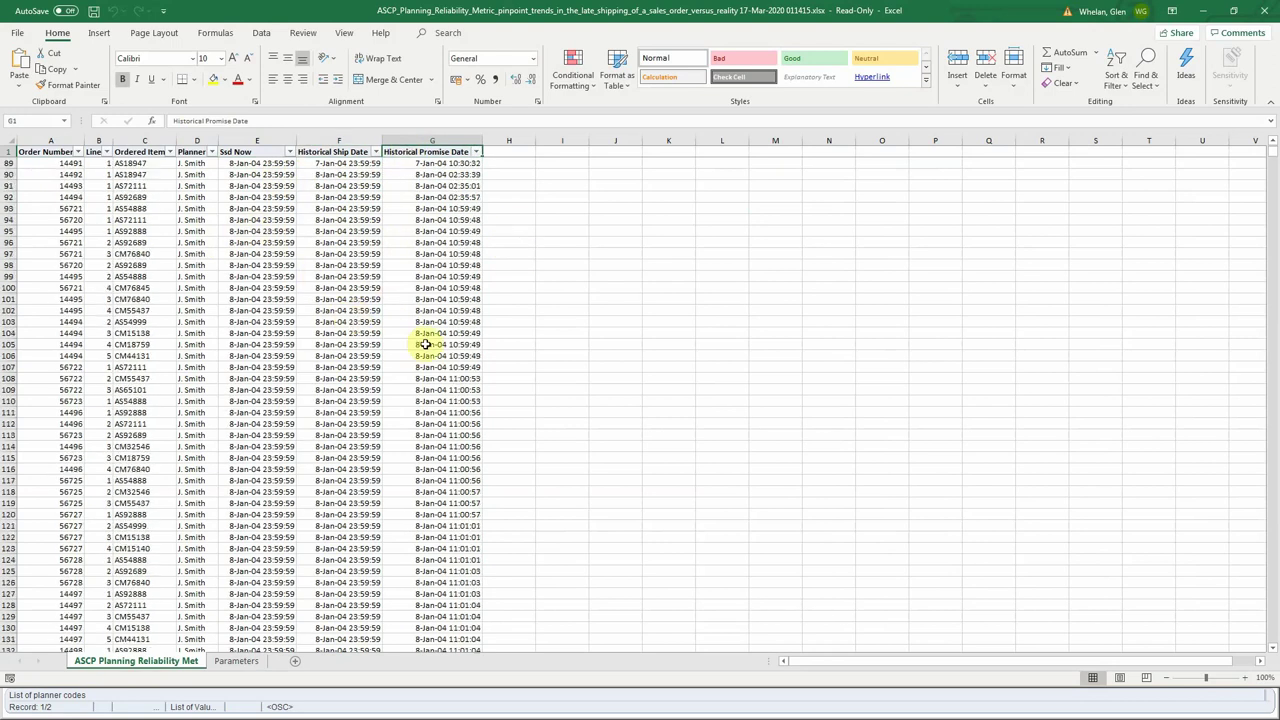
scroll(425, 344, down, 20)
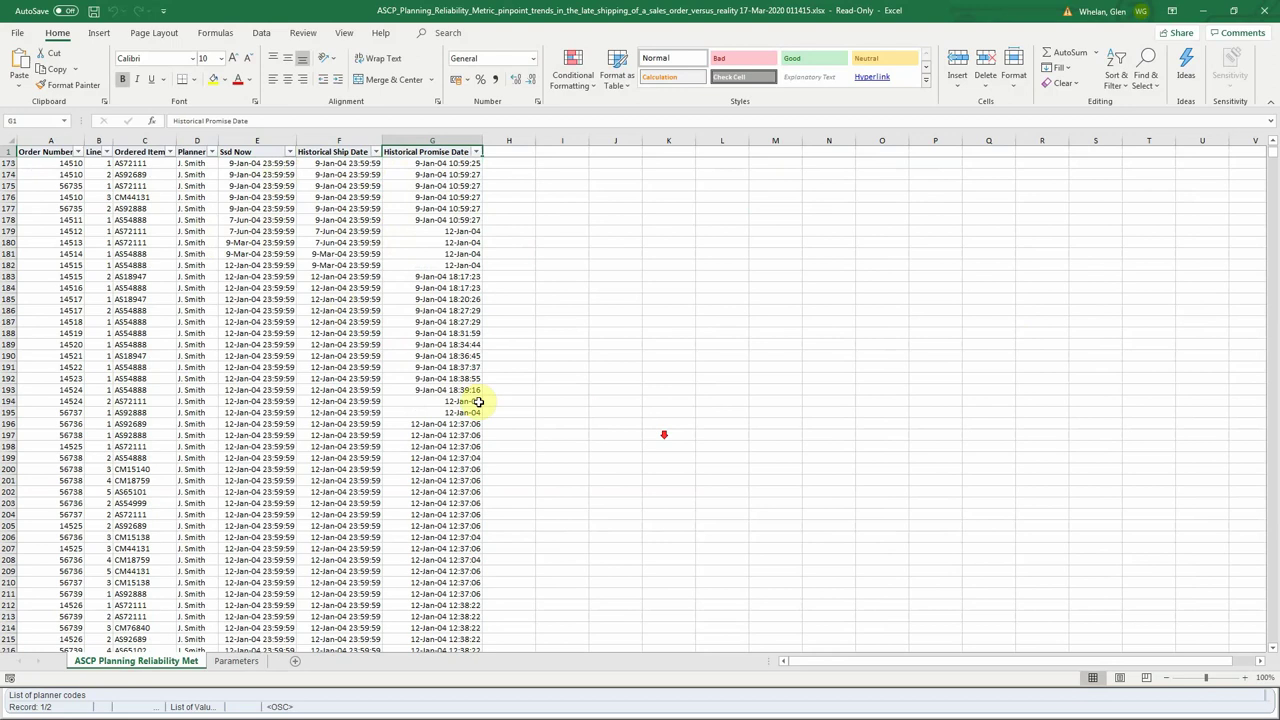
click(285, 233)
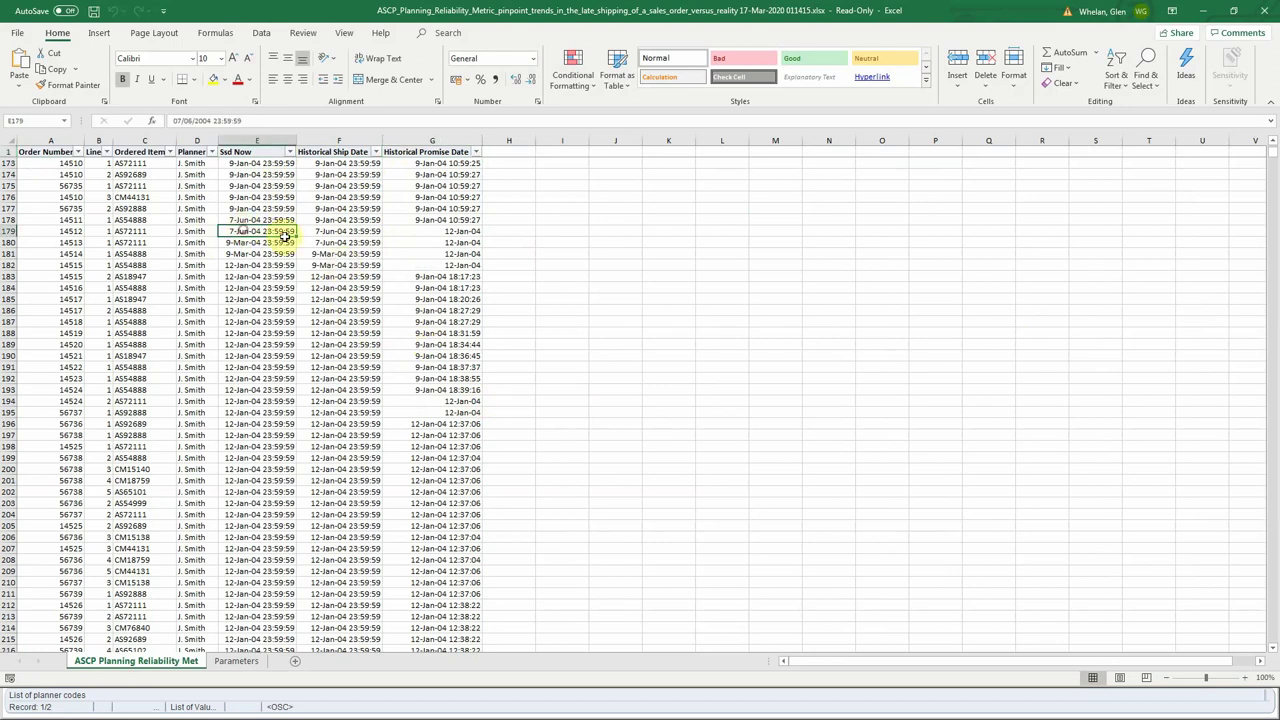
drag(285, 233, 511, 266)
scroll(567, 293, down, 2)
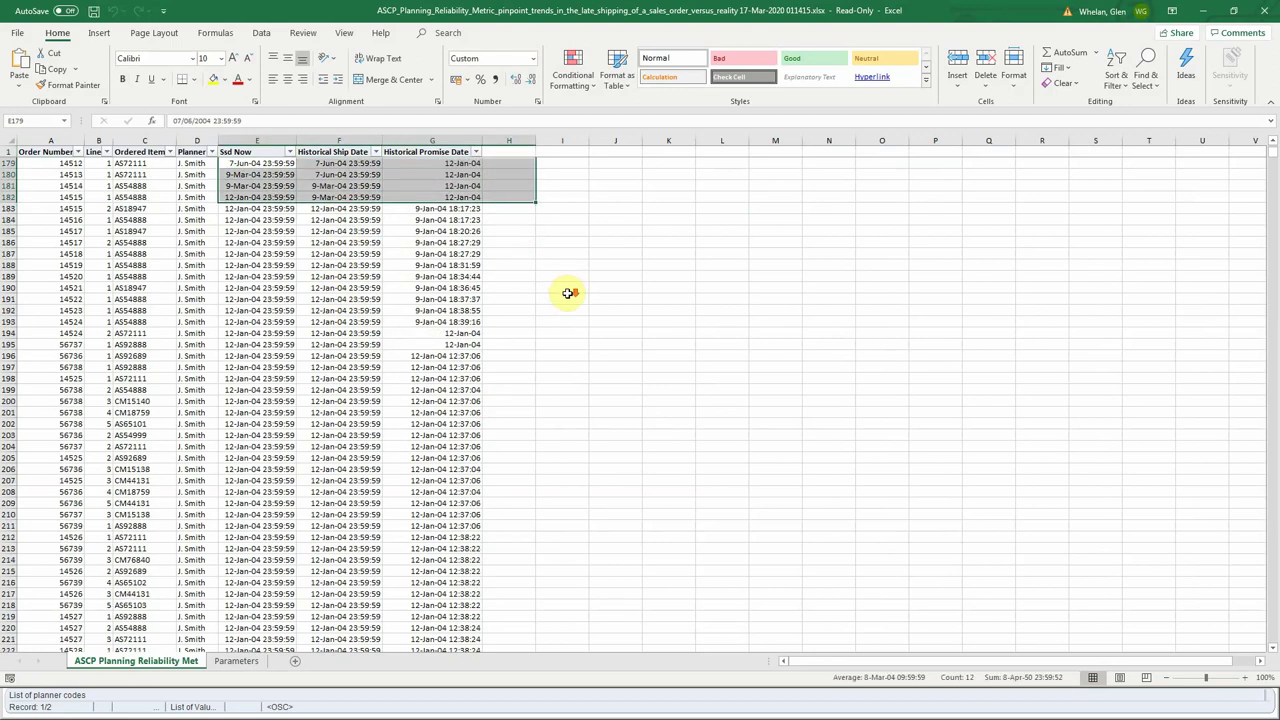
scroll(567, 293, down, 2)
scroll(559, 298, down, 2)
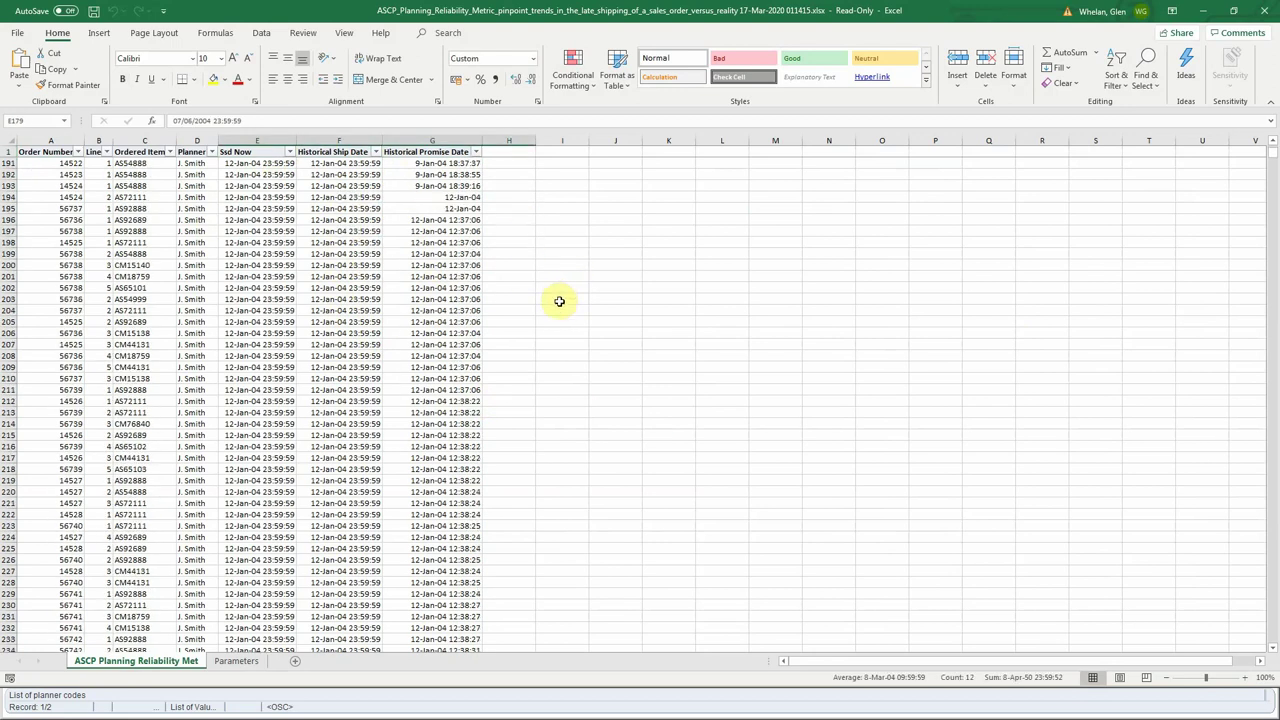
scroll(559, 296, up, 2)
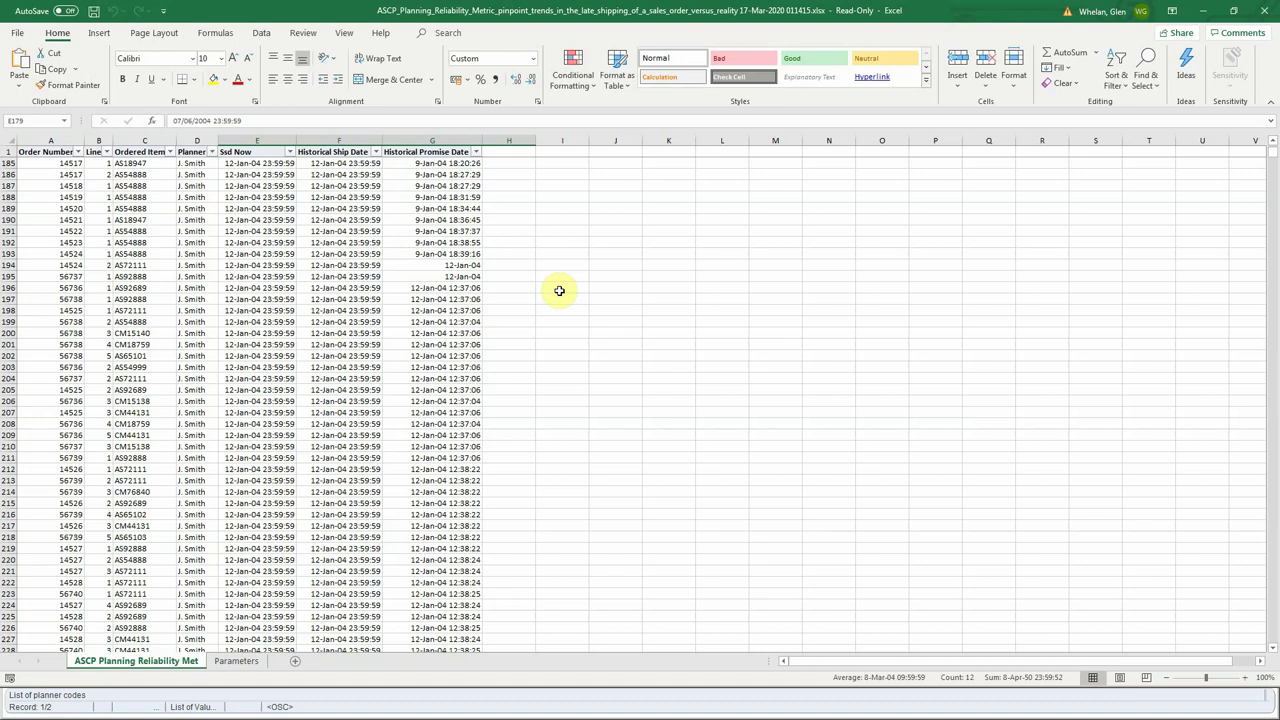
Close the planning reliability workbook and return to Oracle Applications
click(1264, 10)
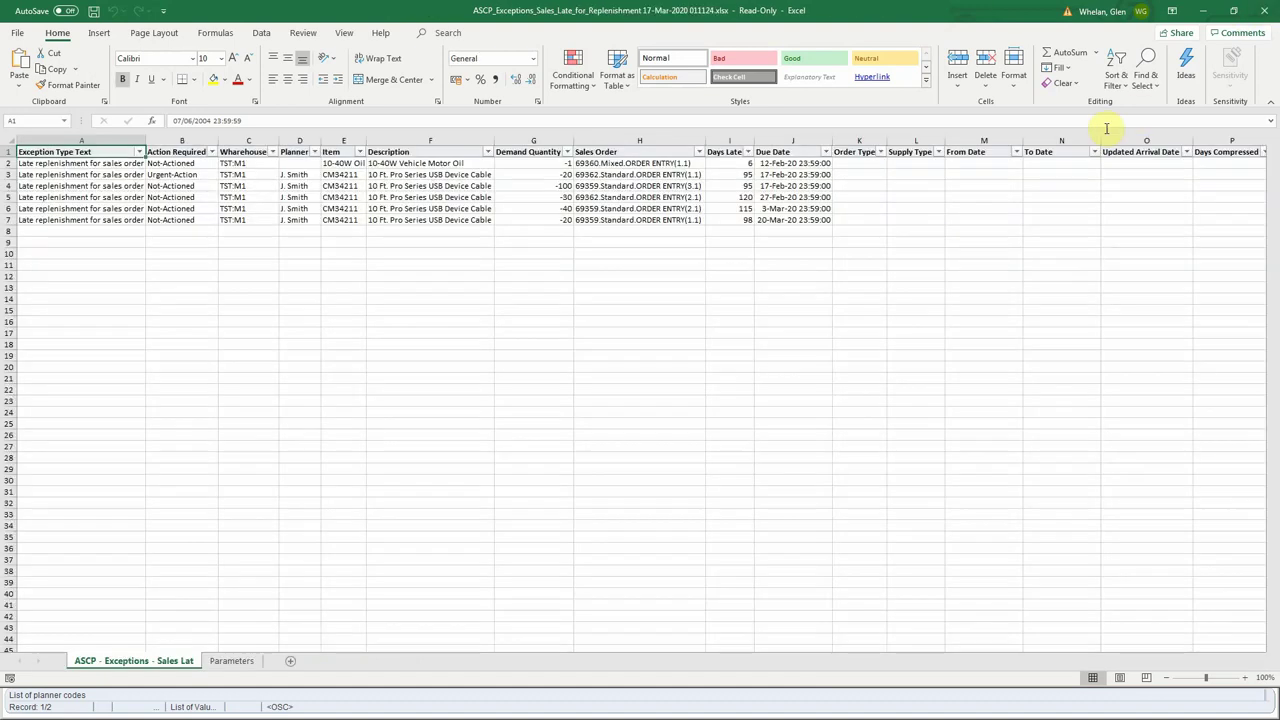
key(alt+Tab)
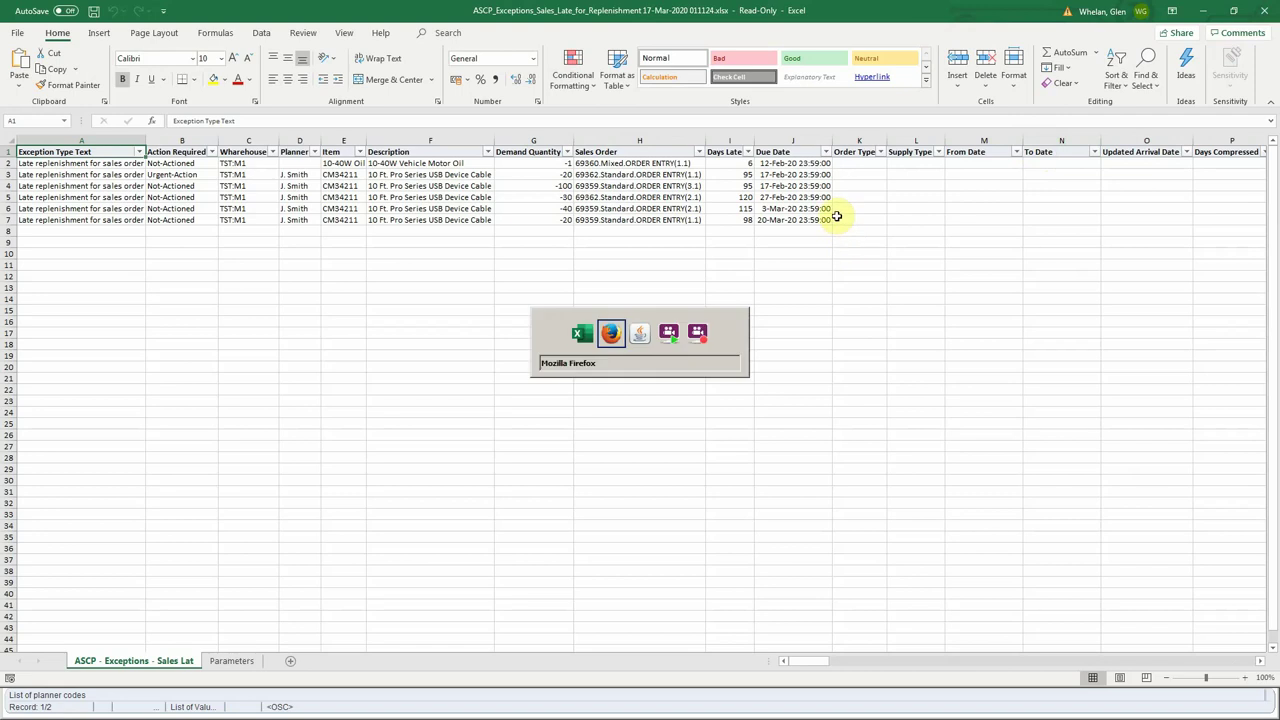
key(alt+Tab)
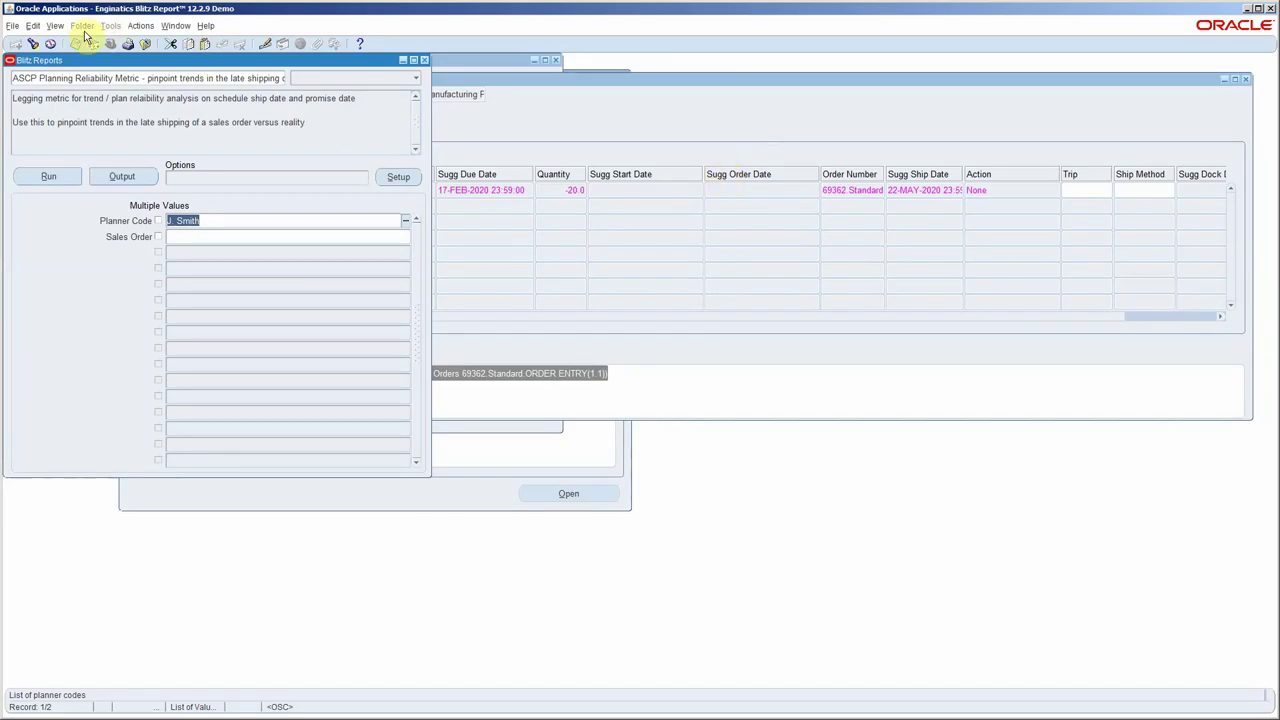
List recent requests and confirm the latest ones finished Completed with Normal status
click(55, 25)
click(85, 195)
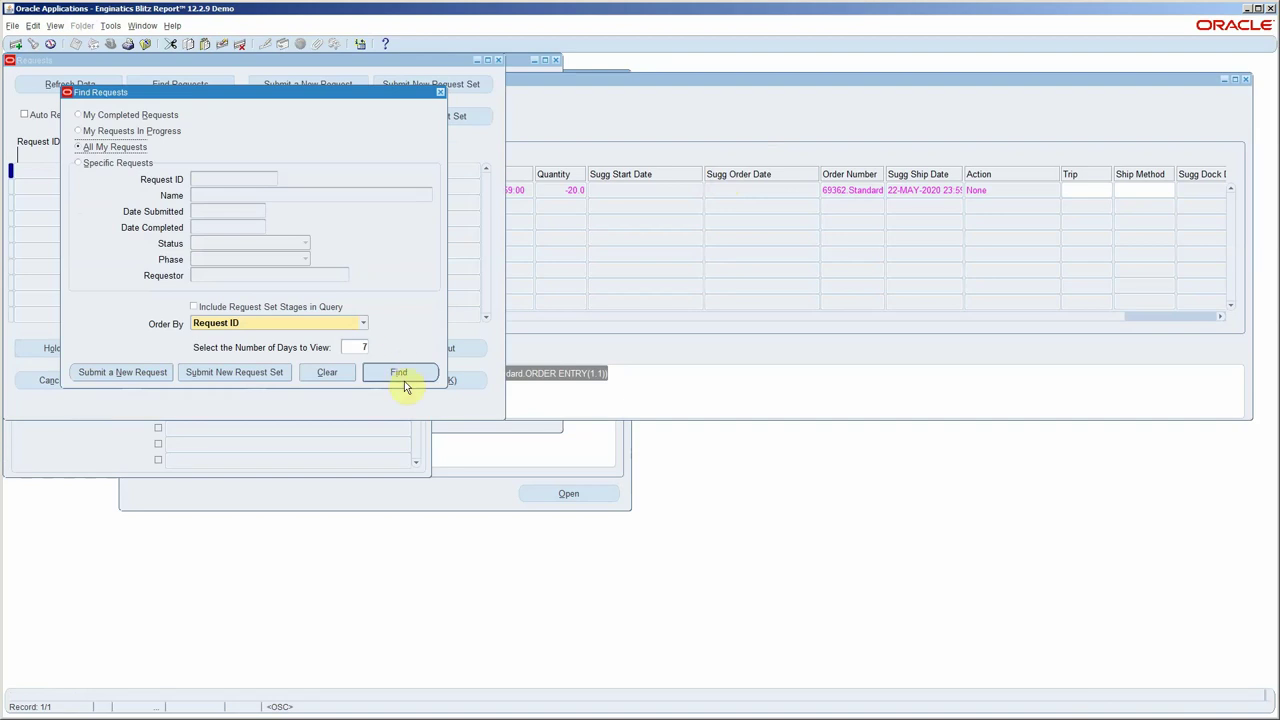
click(400, 371)
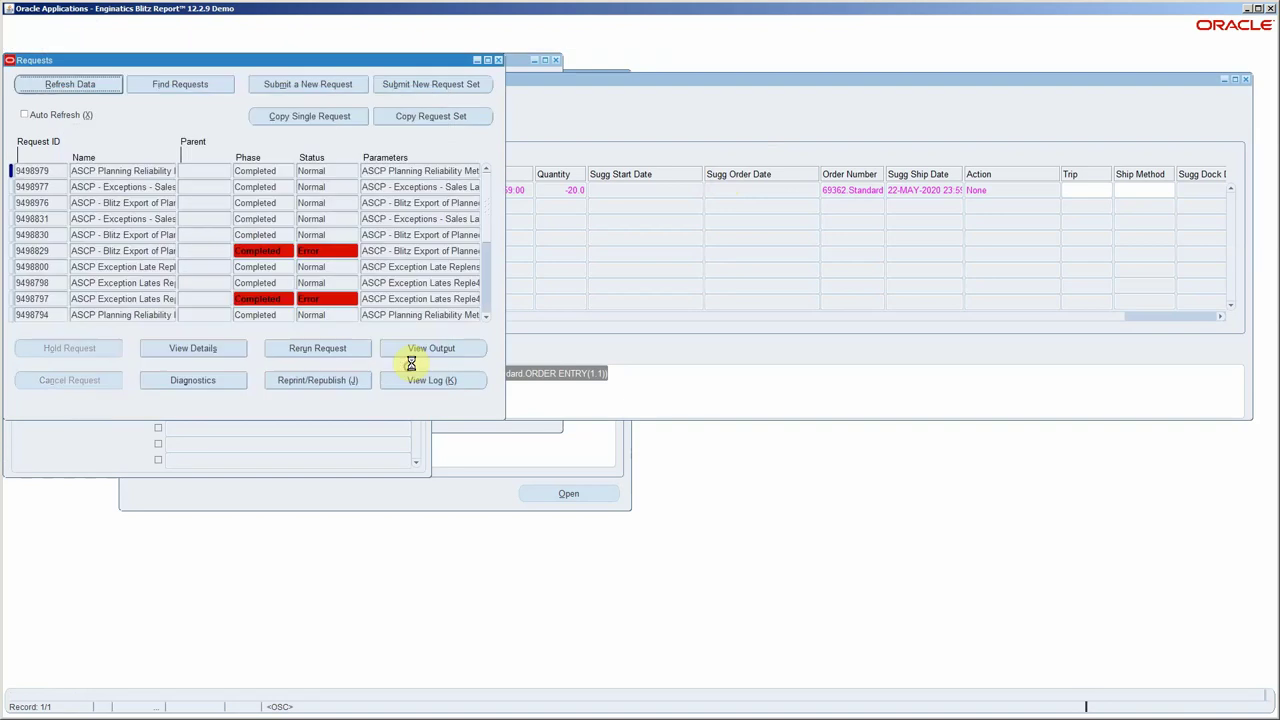
click(330, 172)
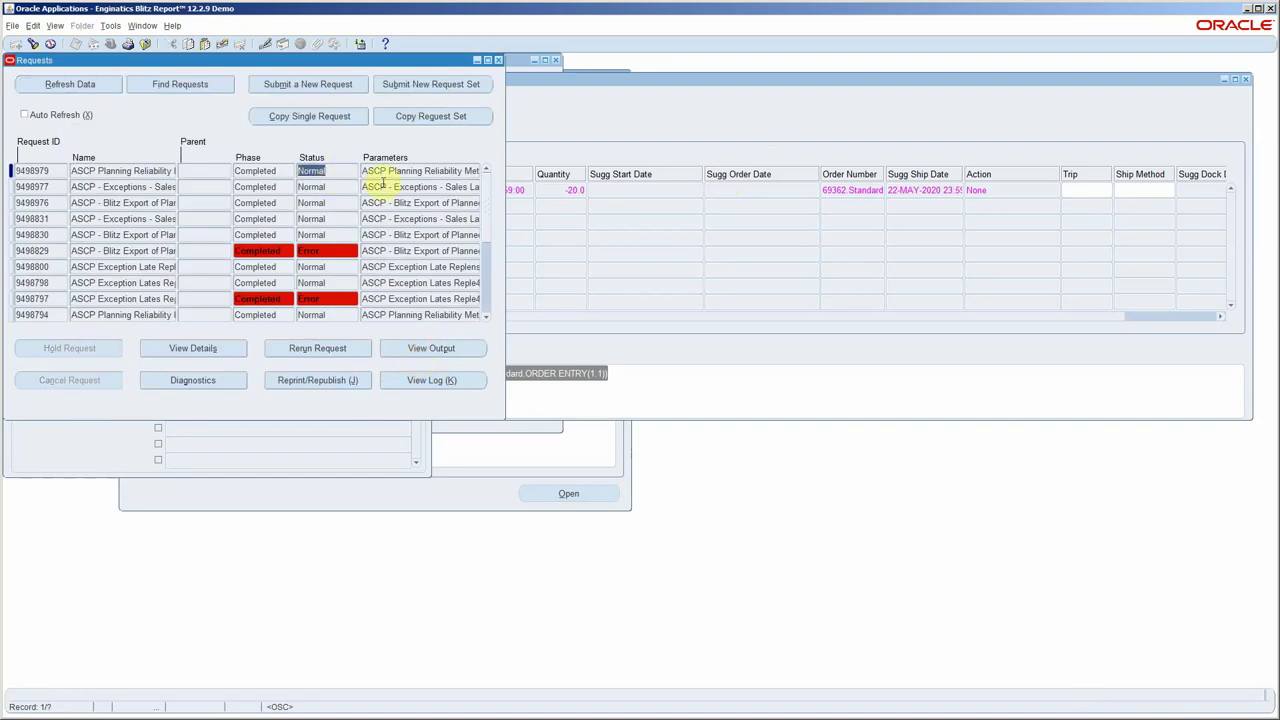
Open the Planner Workbench Form Personalizations via Help > Diagnostics > Custom Code > Personalize
click(668, 108)
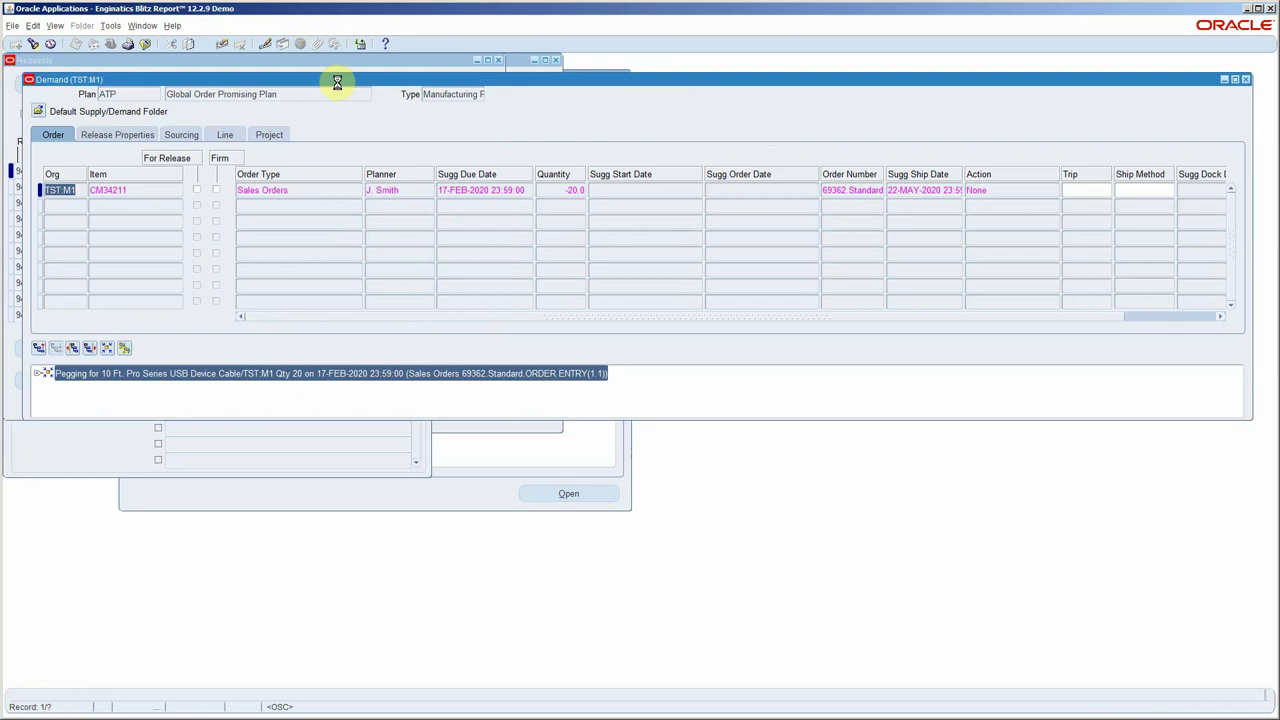
click(165, 27)
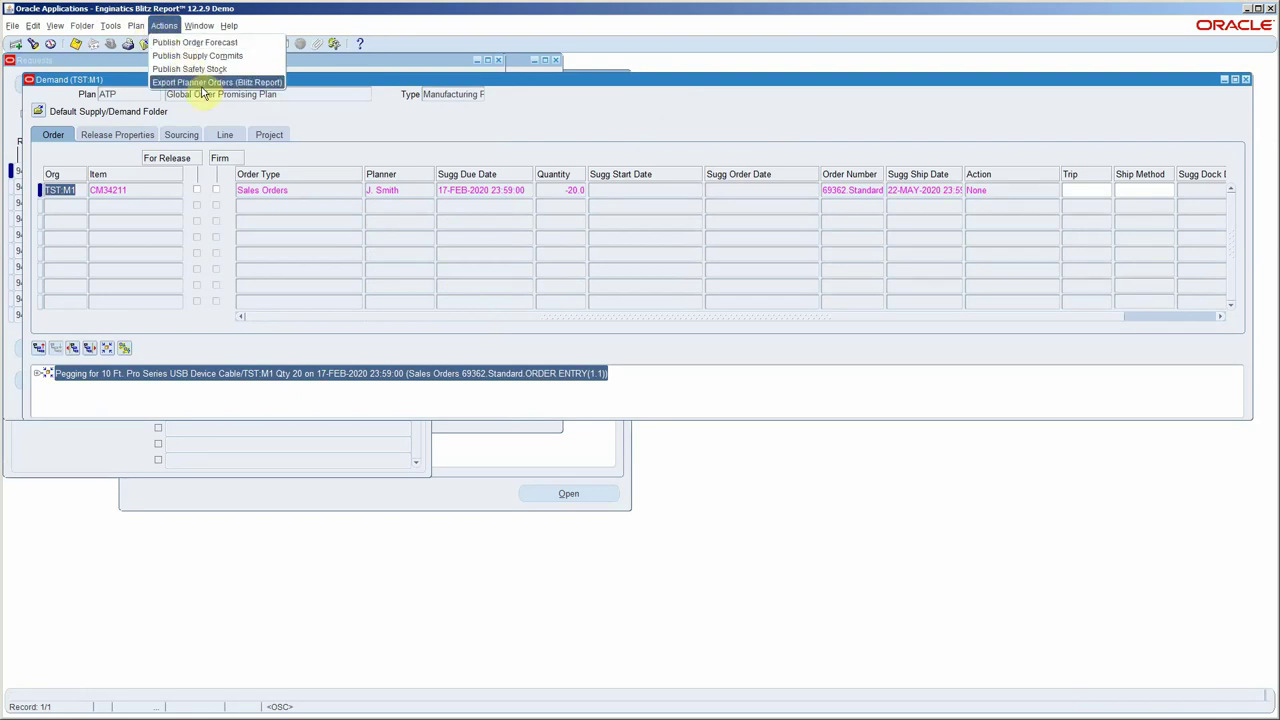
mouse_move(229, 26)
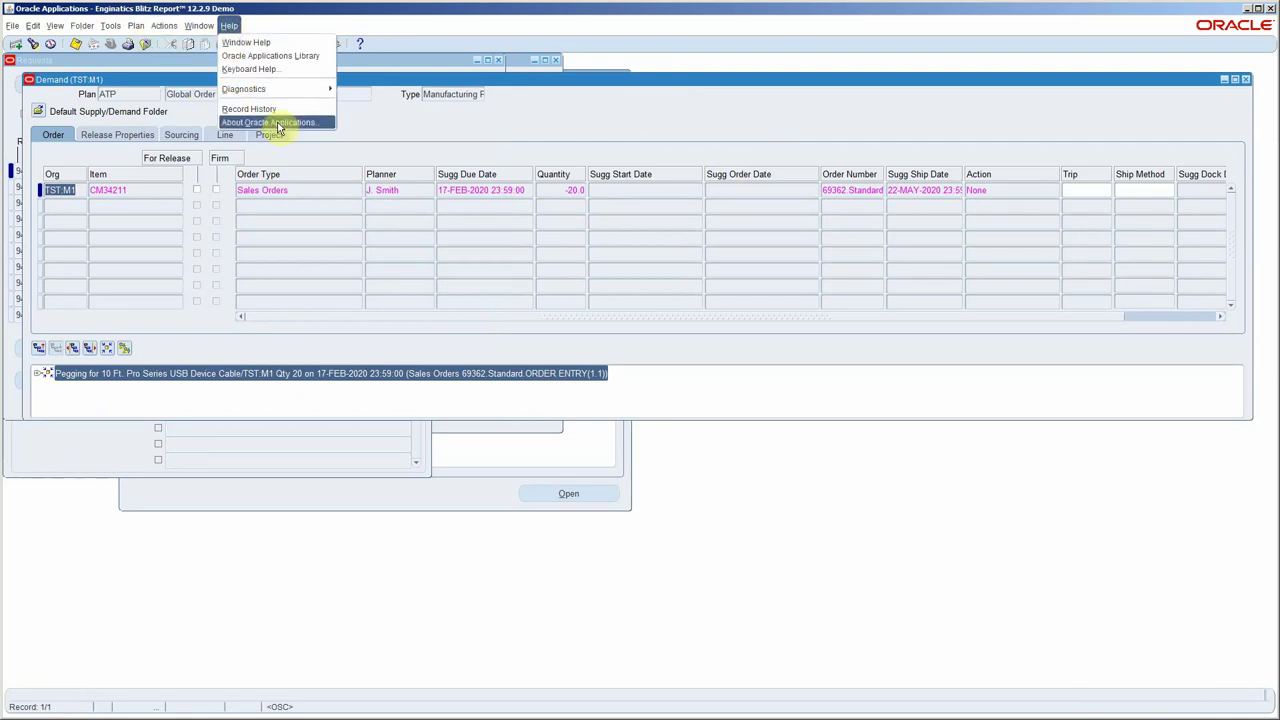
mouse_move(305, 92)
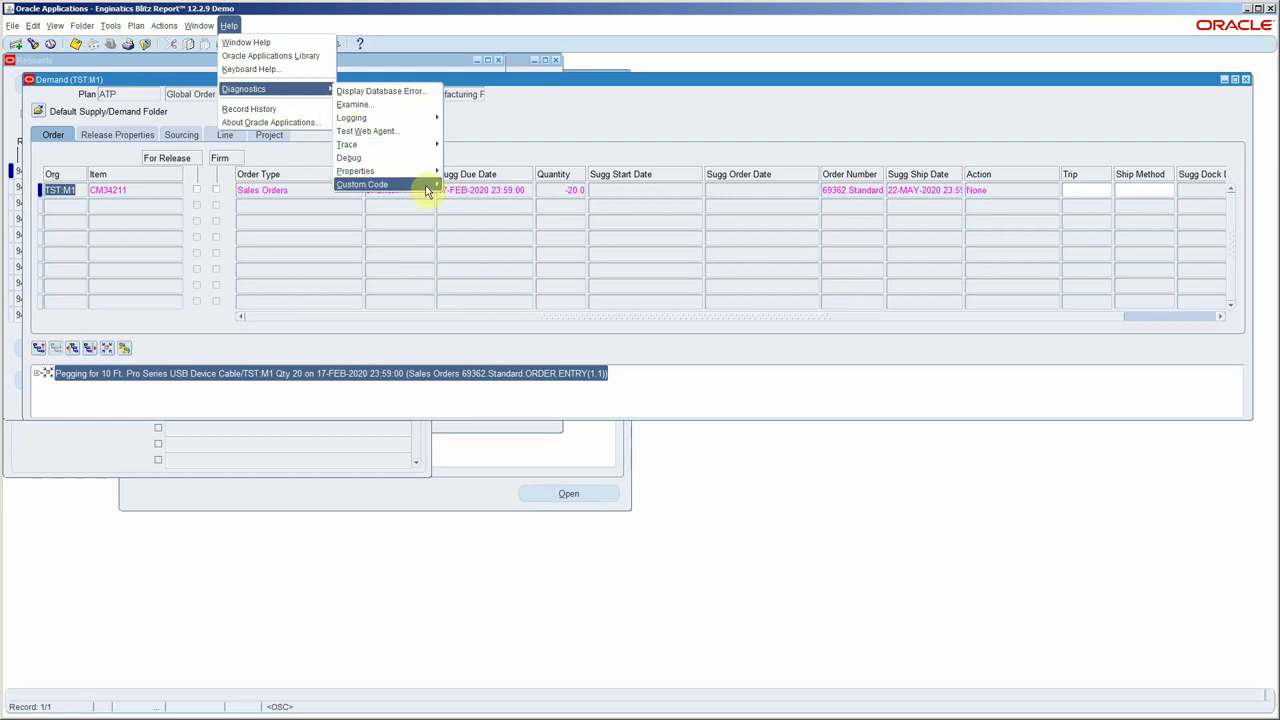
mouse_move(421, 185)
click(478, 240)
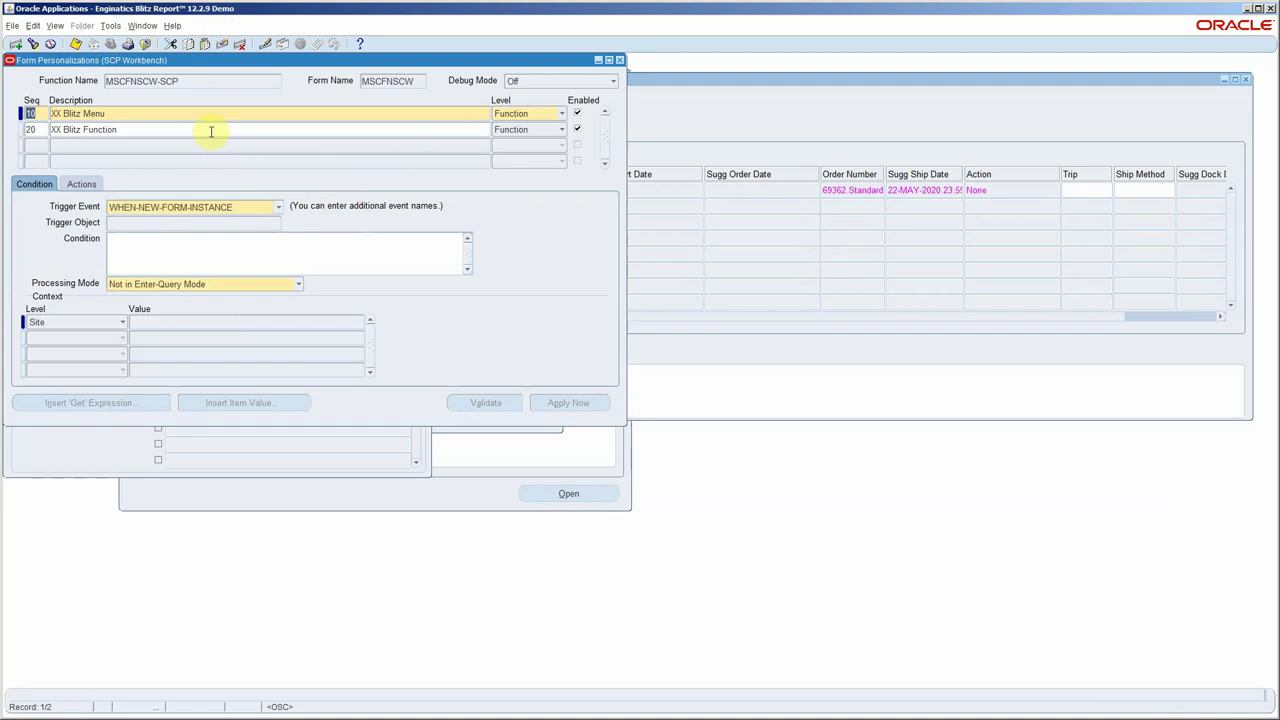
Review the XX Blitz Function rule's actions launching Blitz Report via XXEN_REPORTS
click(211, 130)
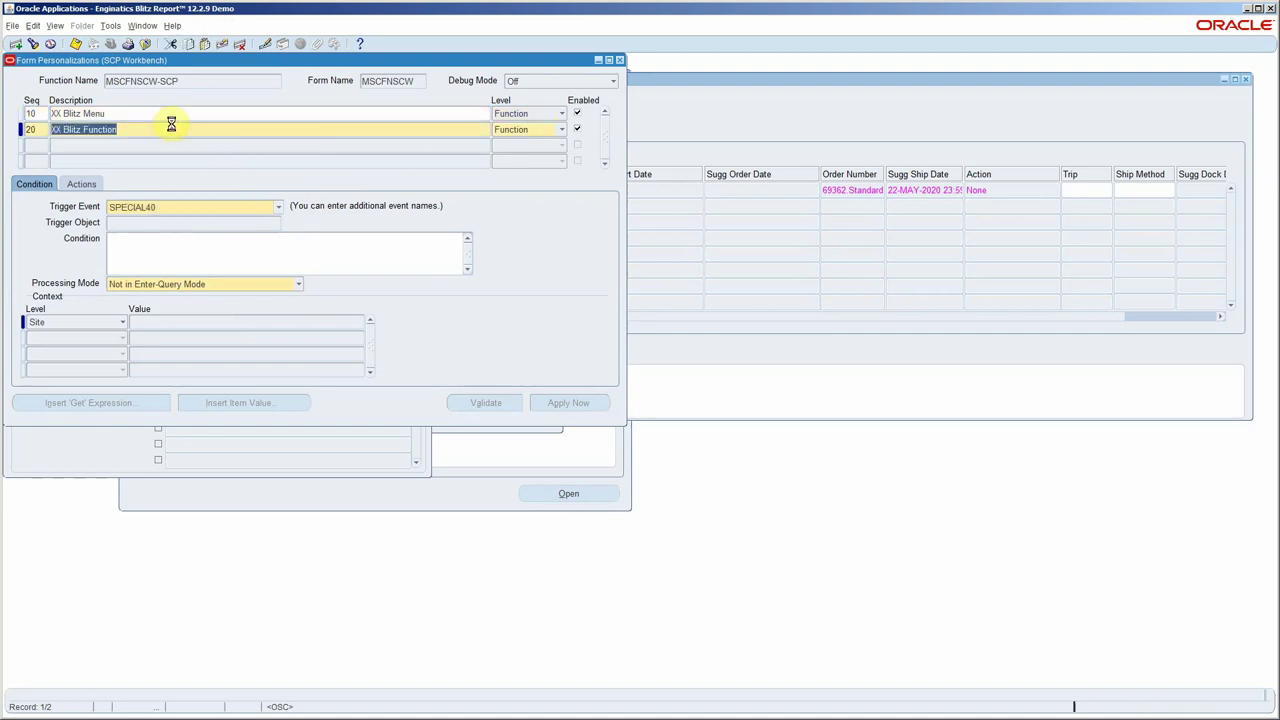
click(84, 184)
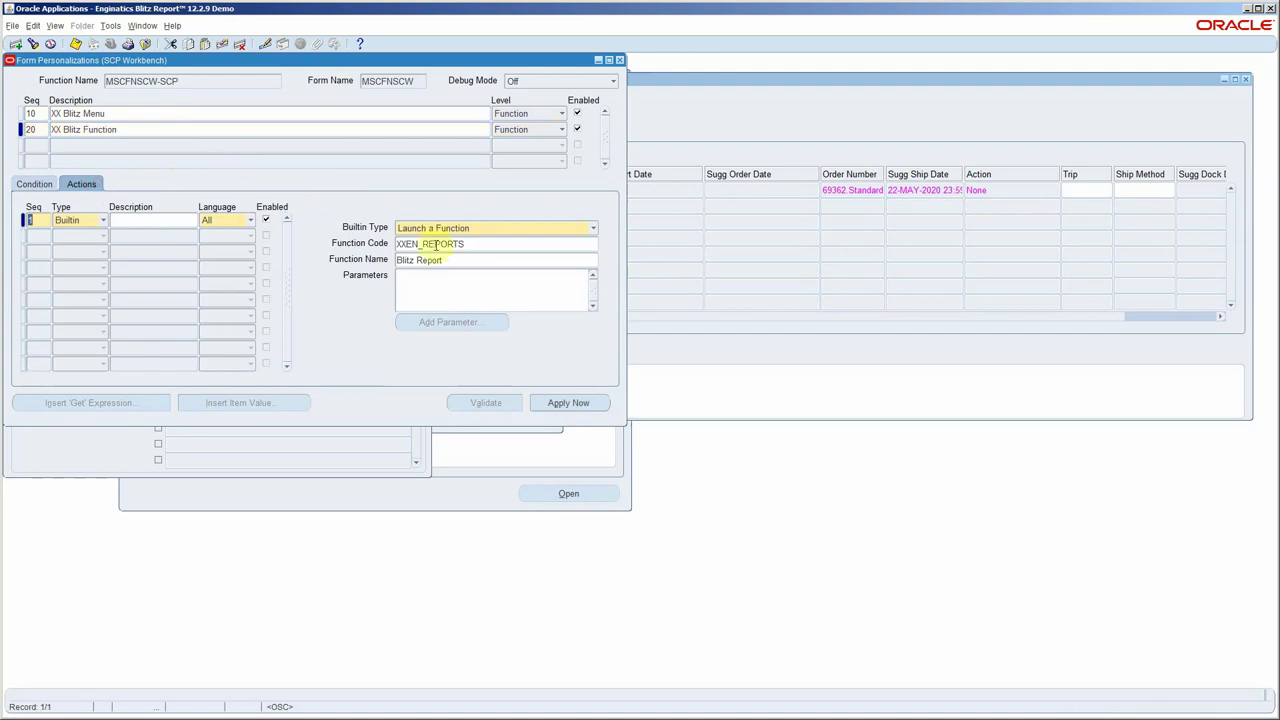
click(484, 245)
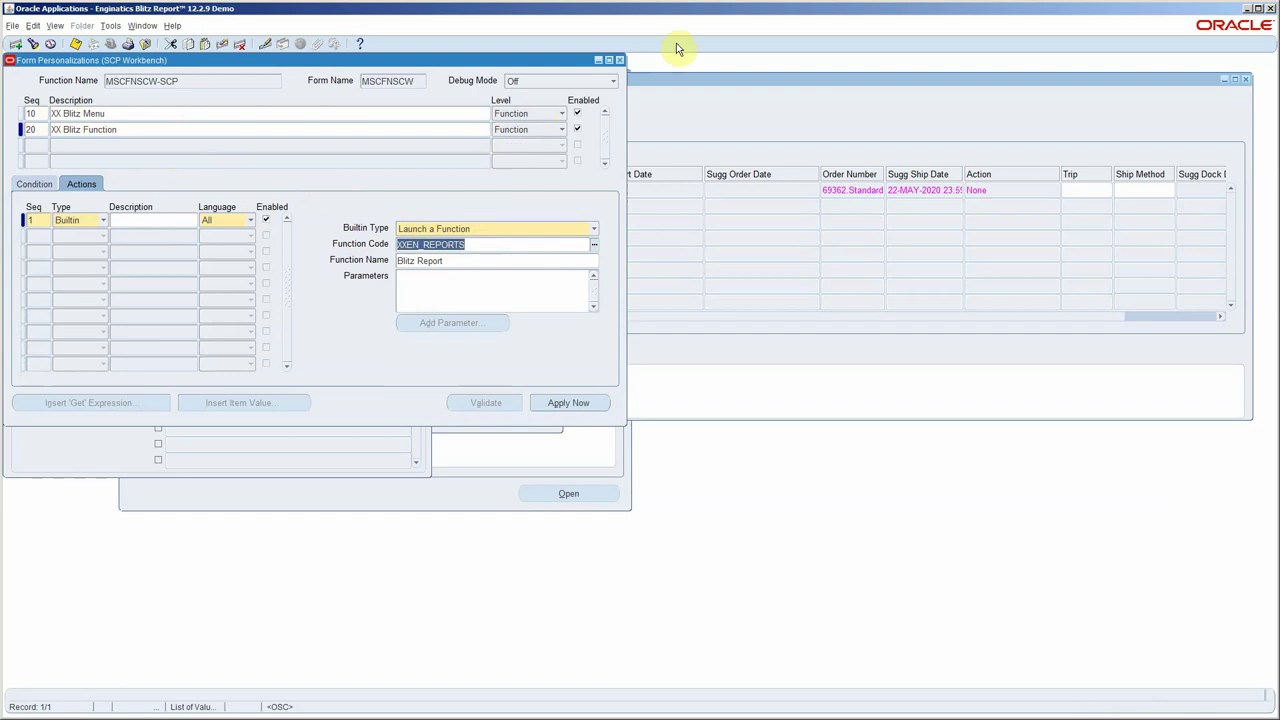
click(660, 83)
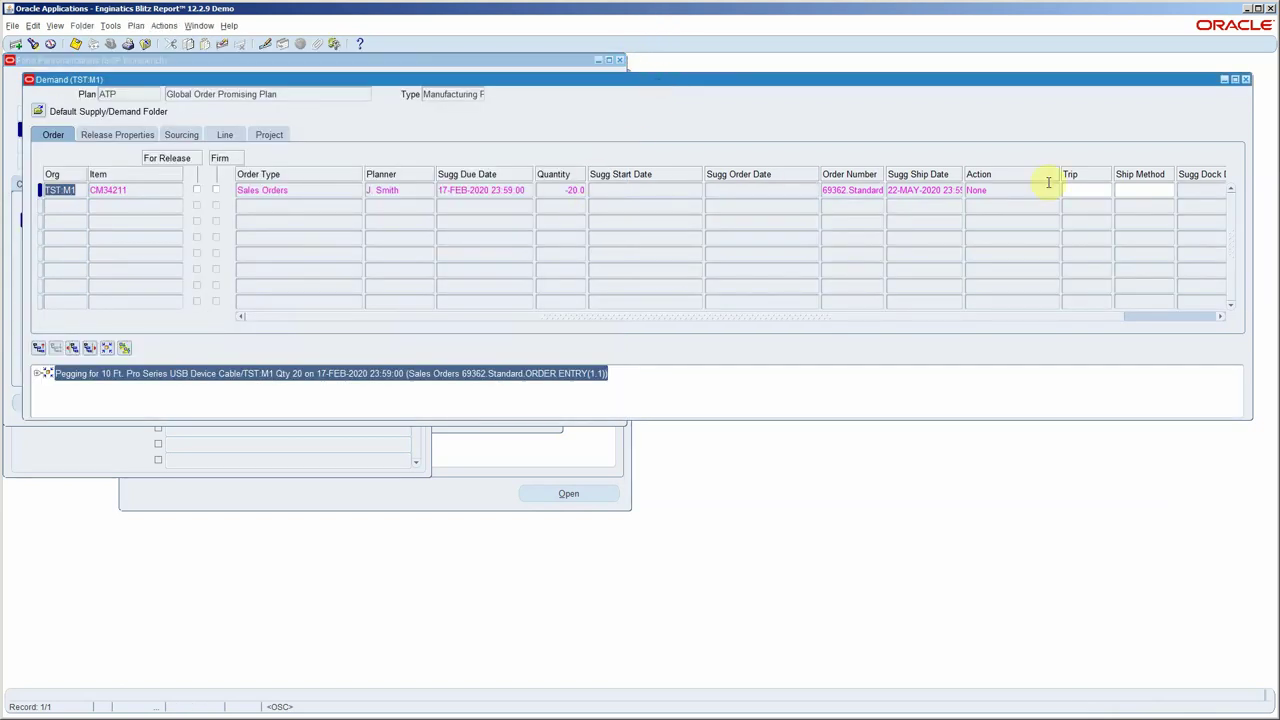
Close the Demand window and exit the Planner Workbench, confirming Exit Workbench
click(1246, 80)
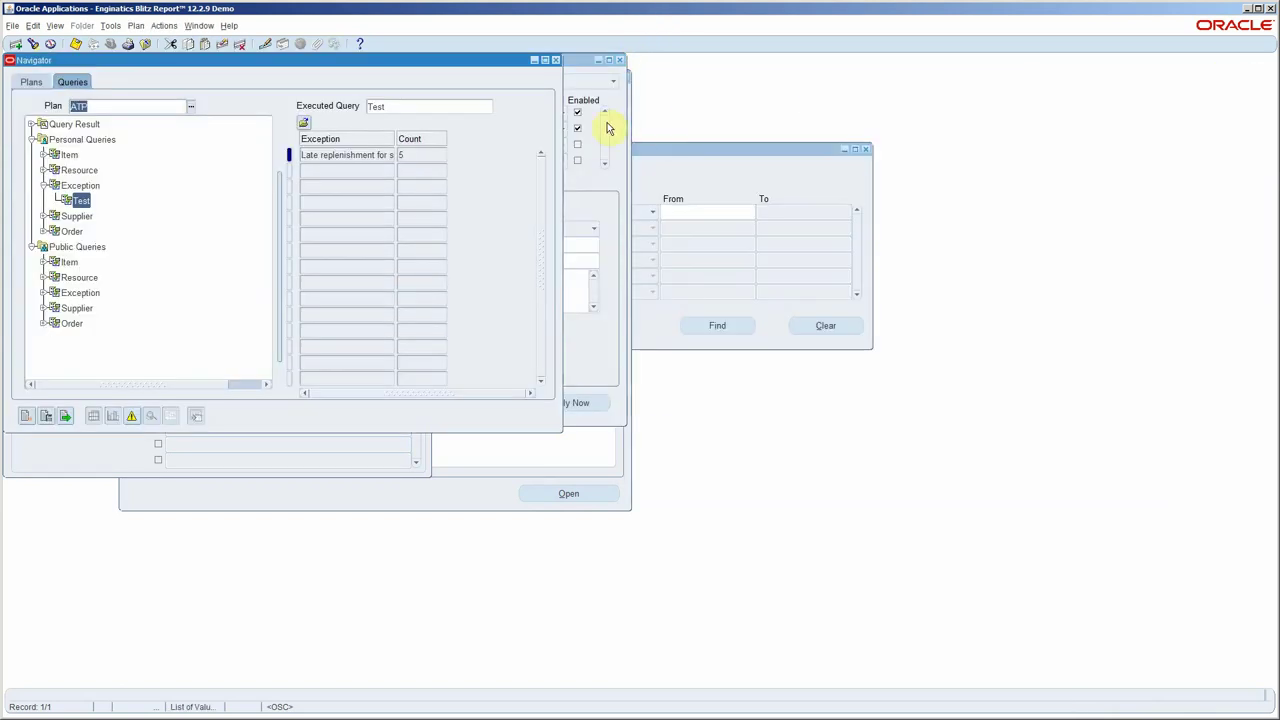
click(555, 61)
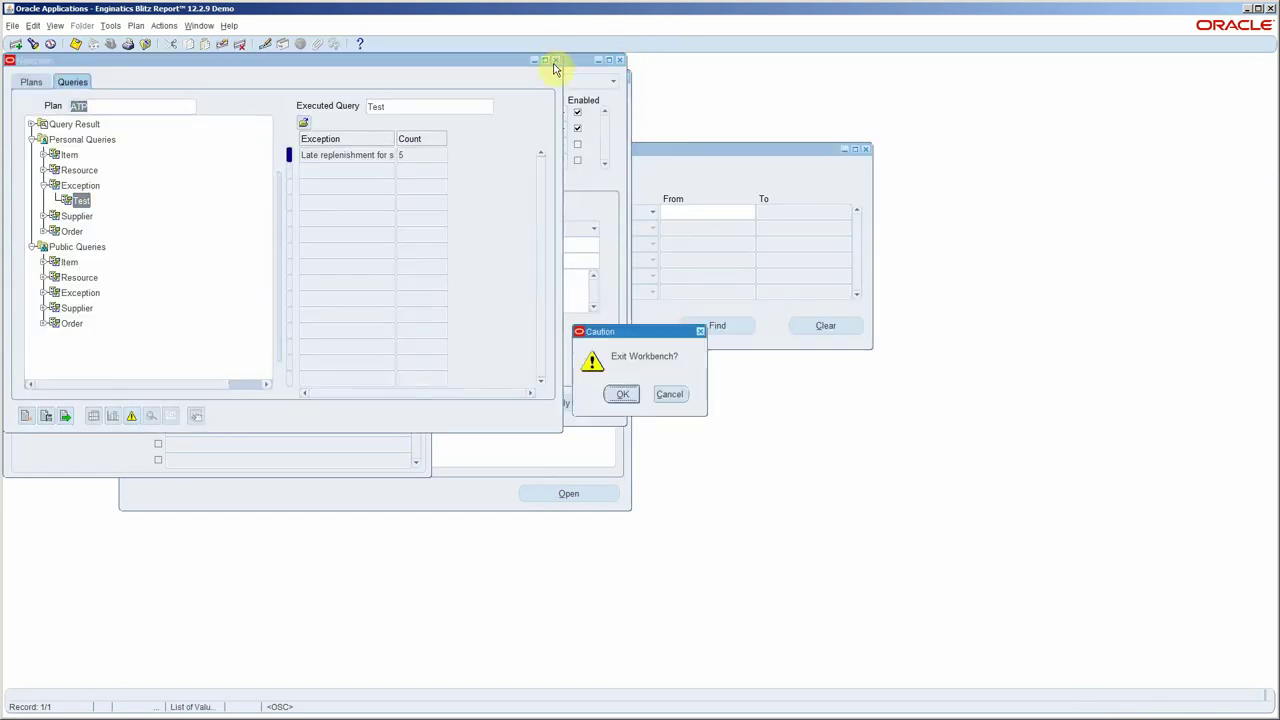
click(620, 395)
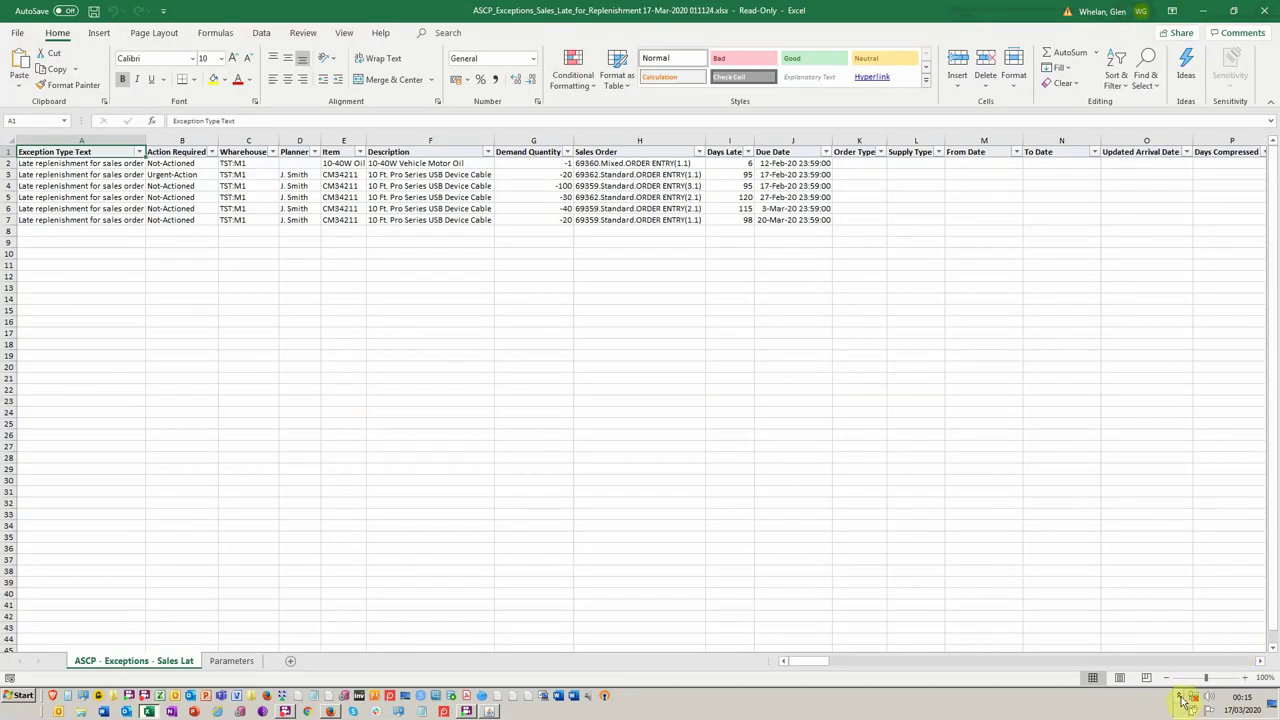
Switch from Oracle to the Excel Exceptions workbook
click(1179, 697)
key(alt+Tab)
key(Tab)
key(Tab)
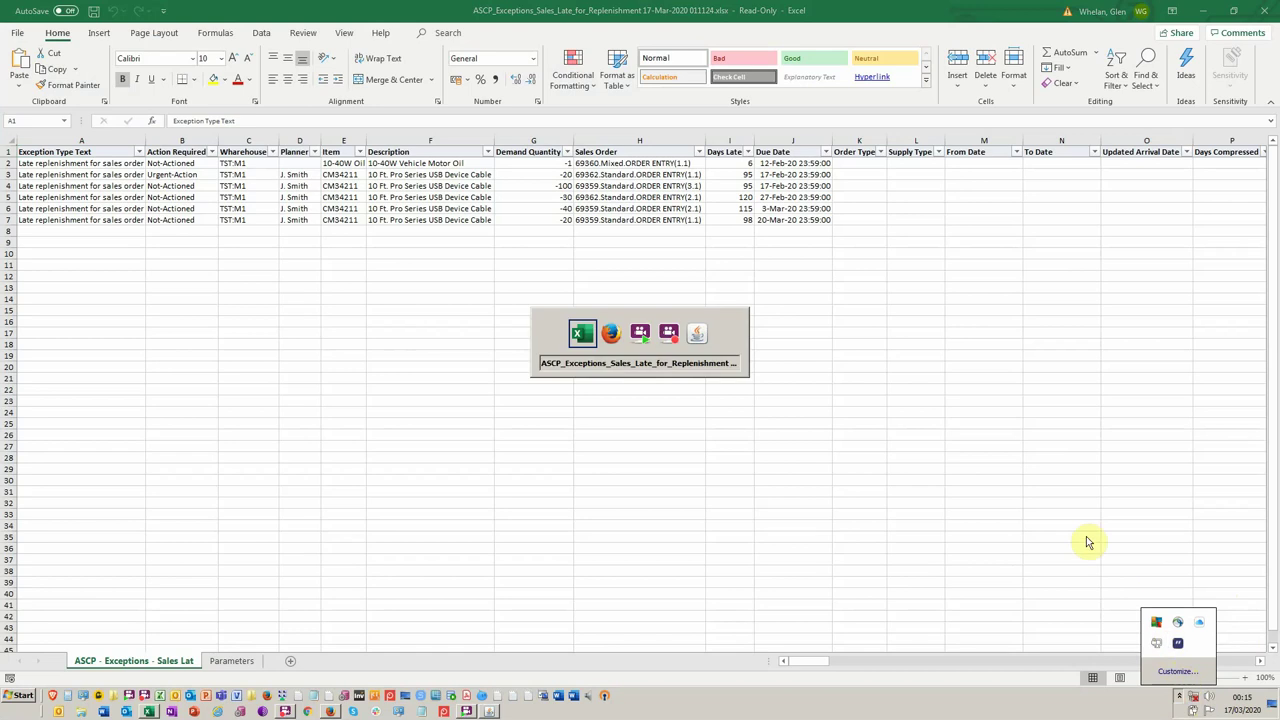